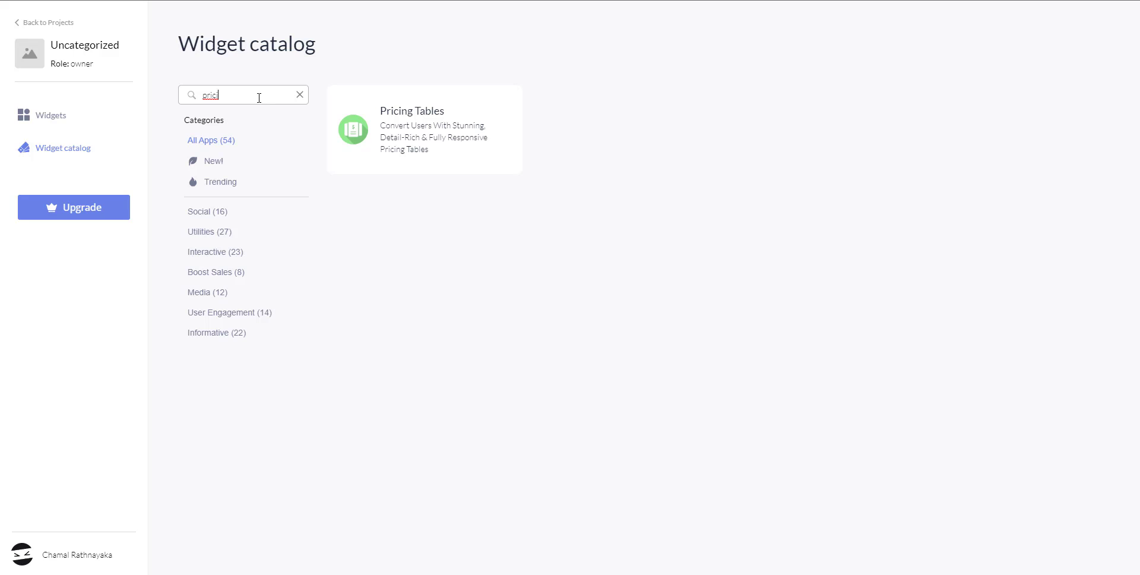
Open the Pricing Tables widget from the catalog and show its Look & Feel settings
{"action": "left_click", "coordinate": [433, 135]}
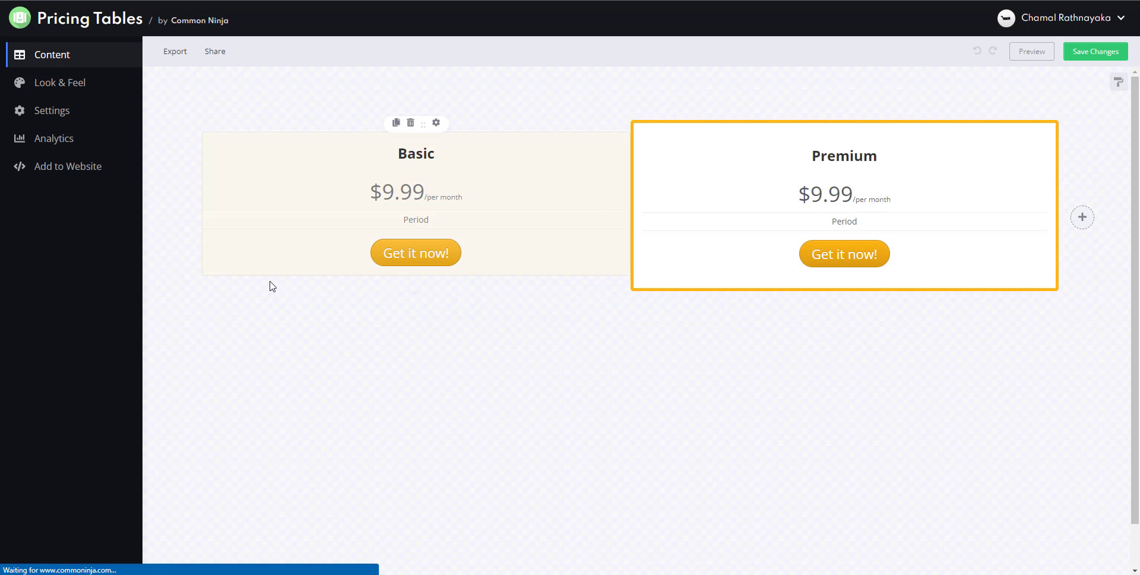
{"action": "mouse_move", "coordinate": [858, 244]}
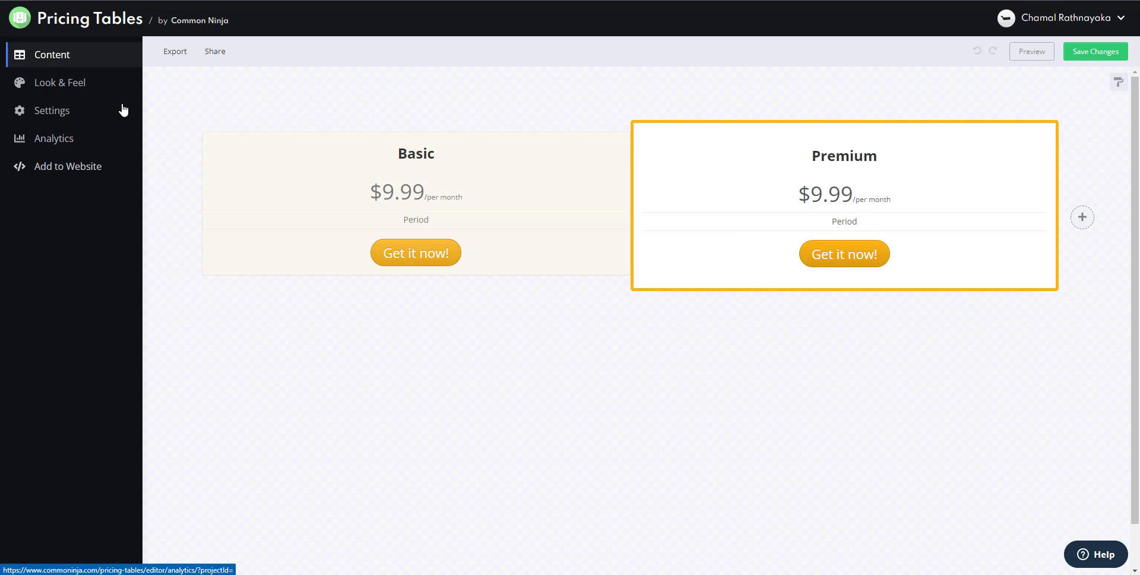
{"action": "left_click", "coordinate": [53, 87]}
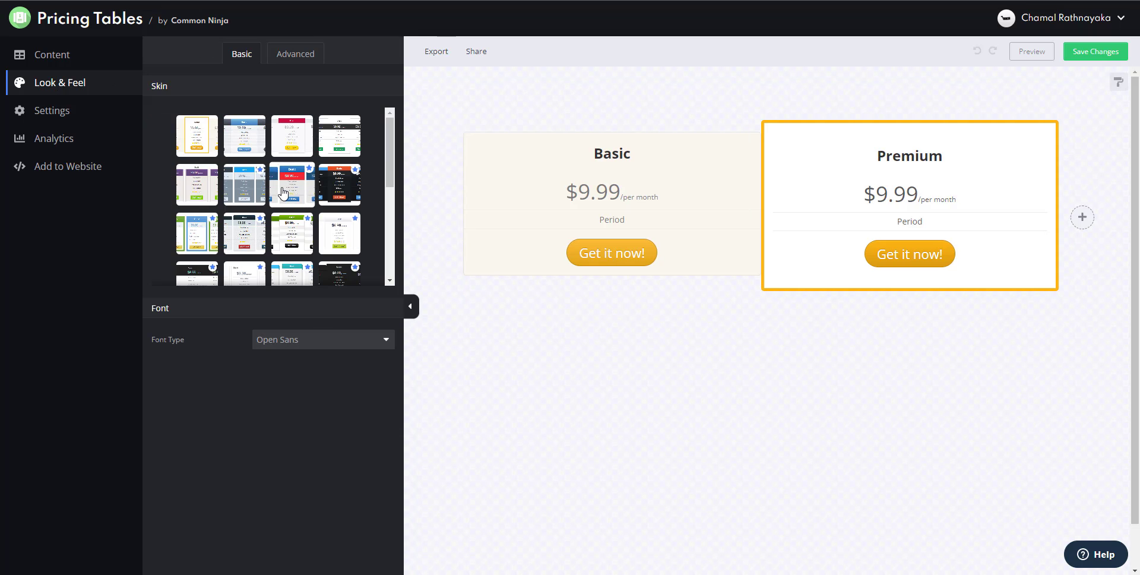
Try skins from the first two rows on the pricing table, including the blue-and-red, crimson, black-and-green and purple designs
{"action": "left_click", "coordinate": [282, 193]}
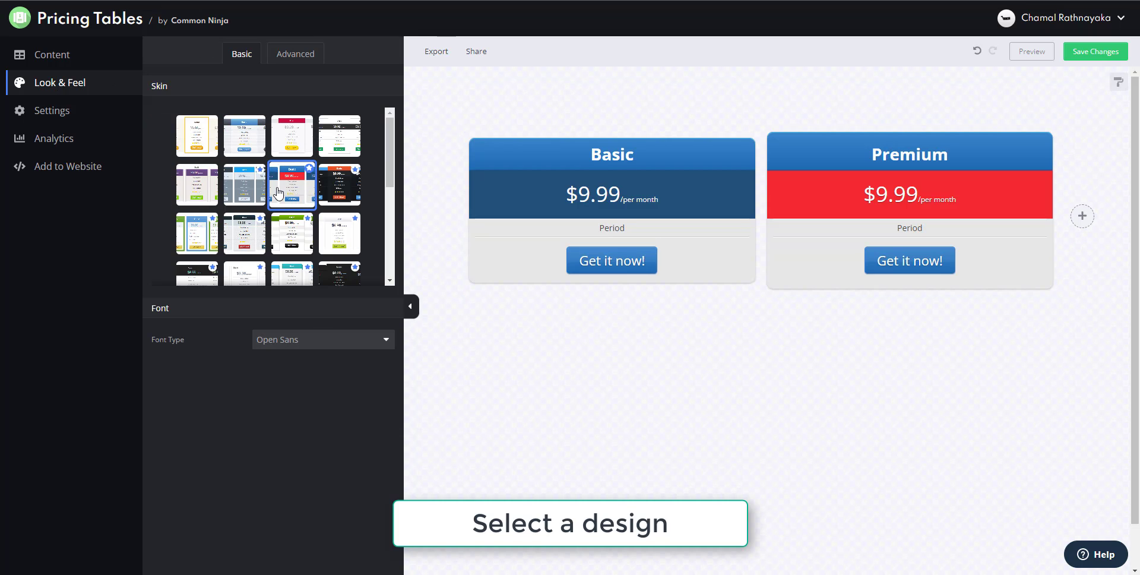
{"action": "left_click", "coordinate": [244, 136]}
{"action": "left_click", "coordinate": [293, 142]}
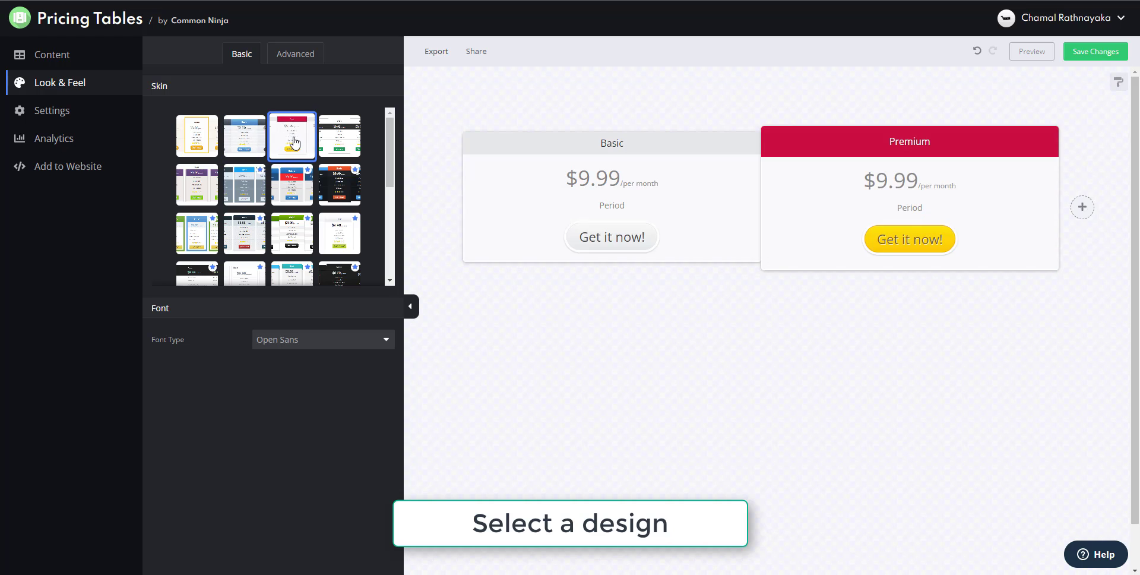
{"action": "left_click", "coordinate": [340, 141]}
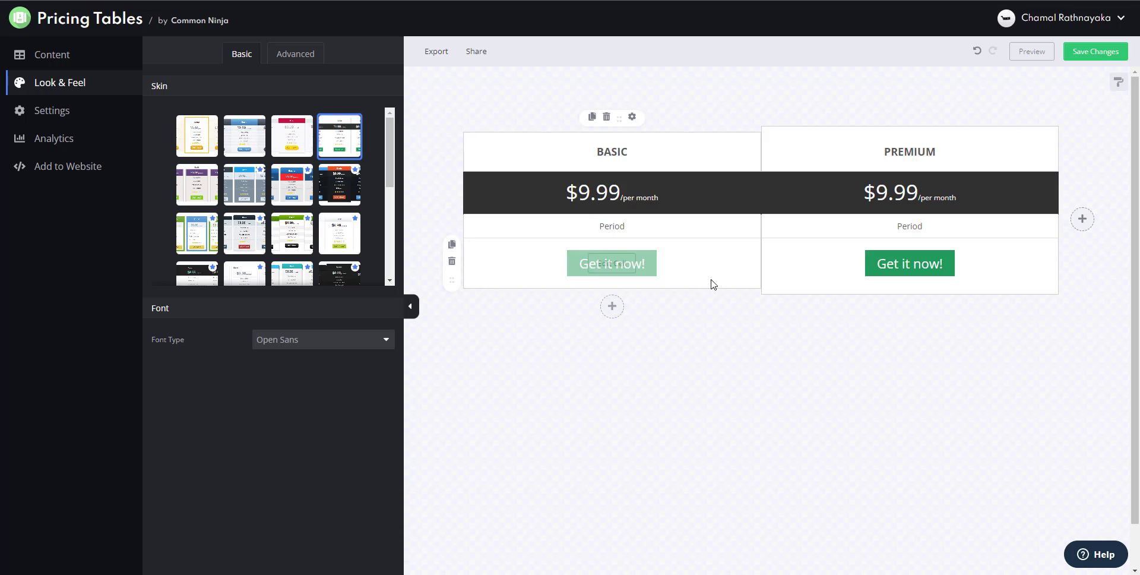
{"action": "left_click", "coordinate": [197, 185]}
{"action": "left_click", "coordinate": [242, 193]}
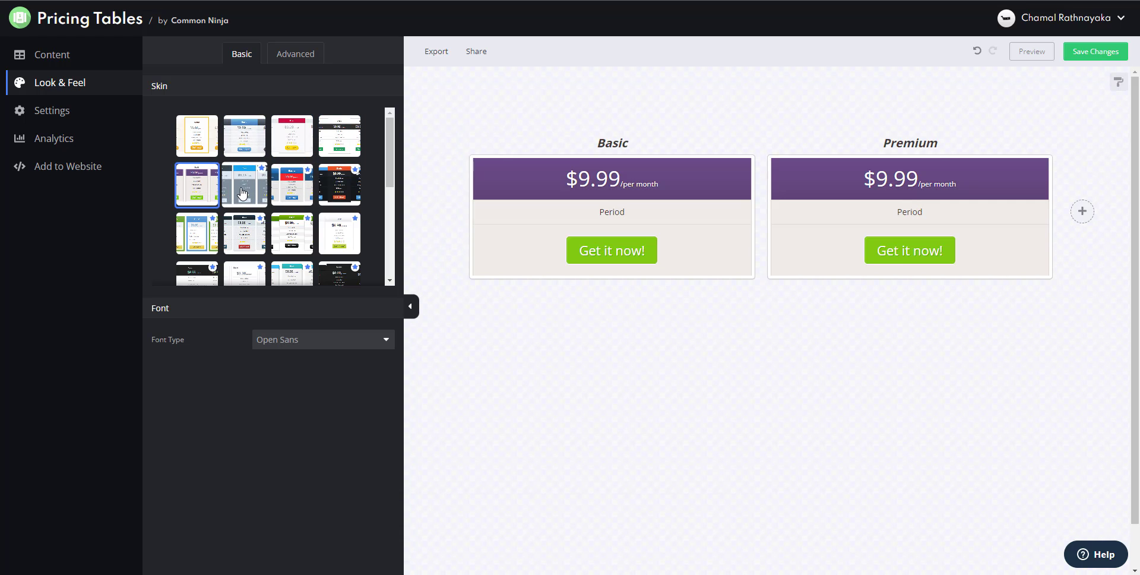
{"action": "left_click", "coordinate": [291, 186]}
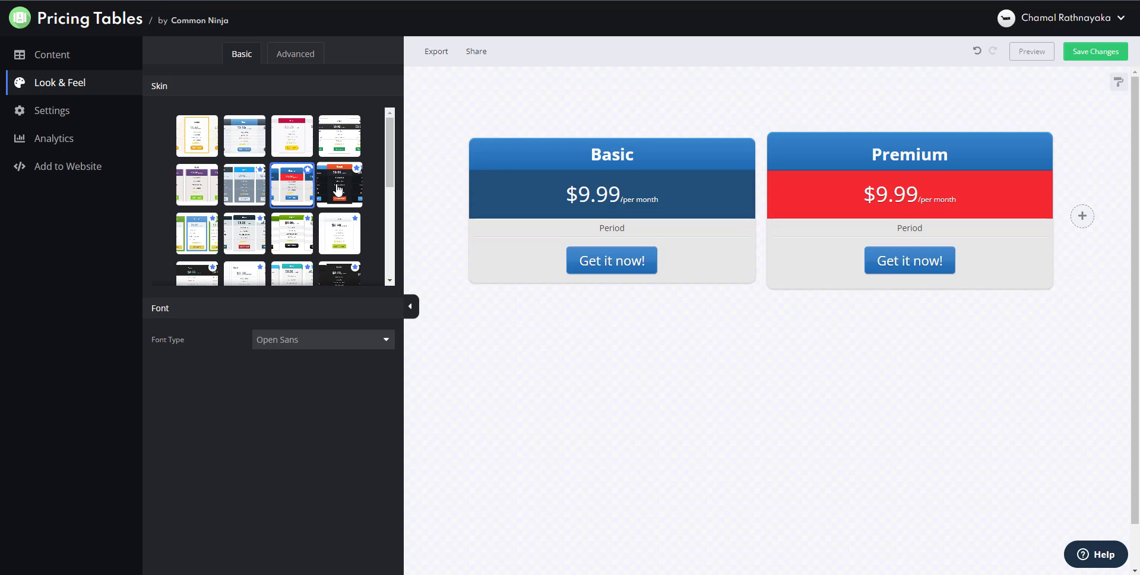
{"action": "left_click", "coordinate": [338, 190]}
Try skins from the third and fourth rows, including the green-header, dark green-button and white taped-card designs
{"action": "scroll", "coordinate": [336, 190], "scroll_direction": "down", "scroll_amount": 1}
{"action": "left_click", "coordinate": [292, 180]}
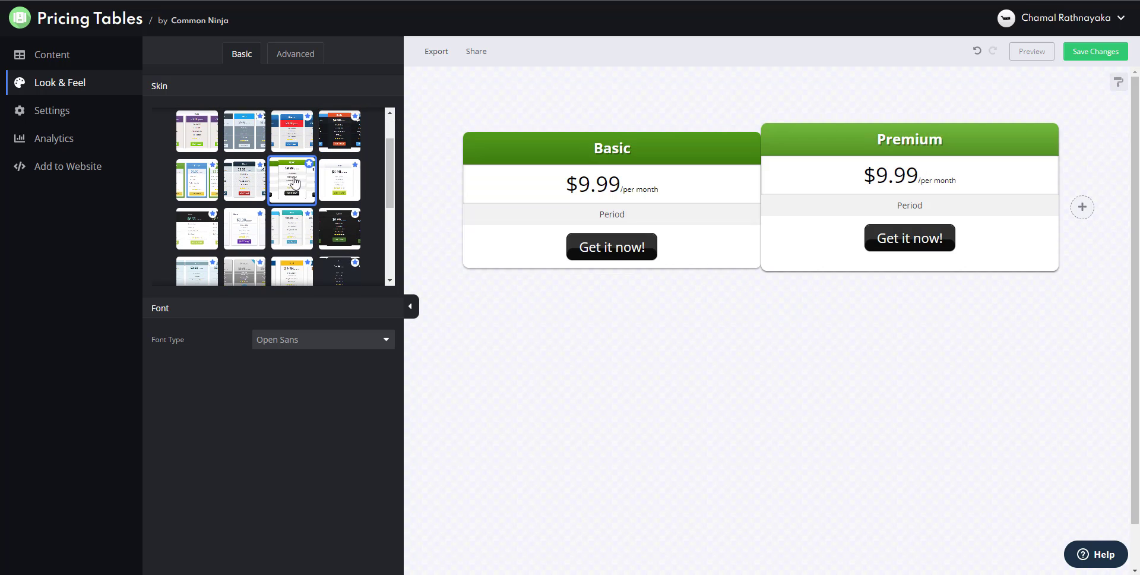
{"action": "left_click", "coordinate": [352, 183]}
{"action": "left_click", "coordinate": [347, 240]}
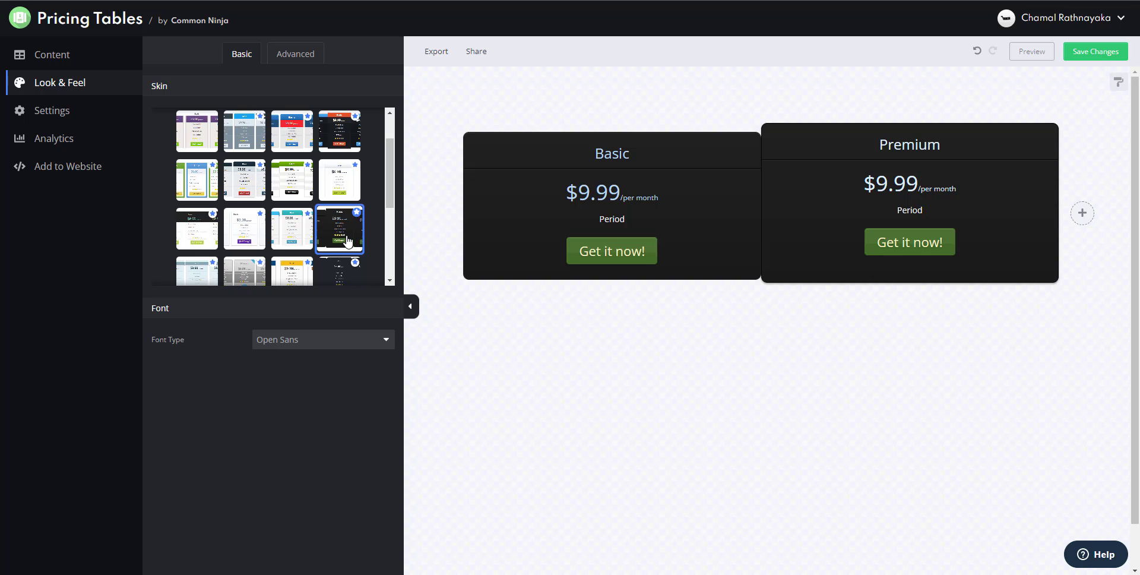
{"action": "left_click", "coordinate": [196, 228]}
{"action": "left_click", "coordinate": [247, 231]}
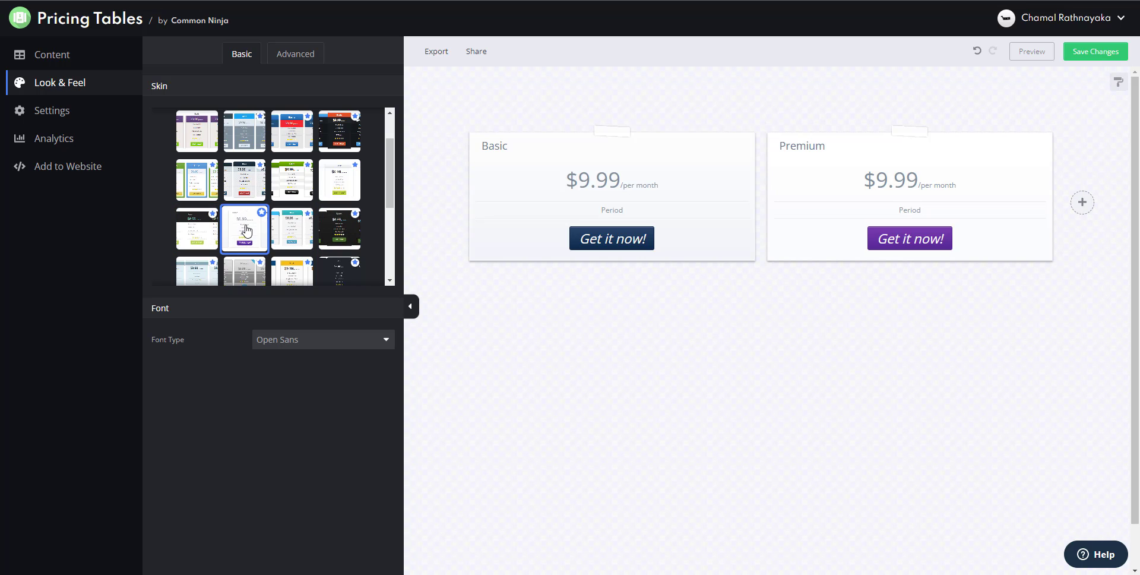
Try skins from the fifth row, including the navy-and-yellow framed design and the grey design with round buttons
{"action": "scroll", "coordinate": [285, 232], "scroll_direction": "down", "scroll_amount": 1}
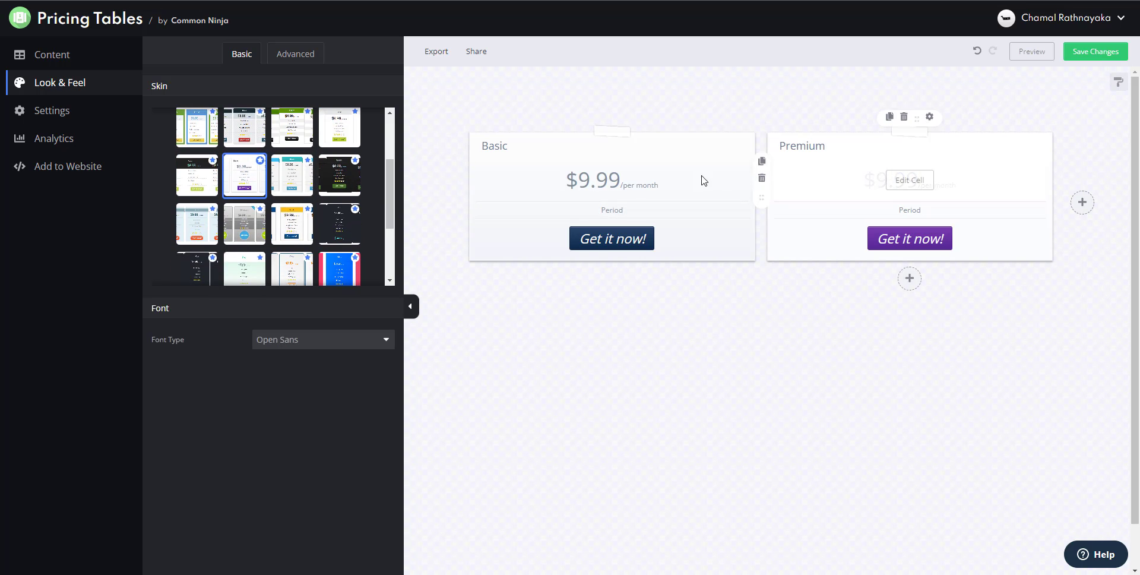
{"action": "left_click", "coordinate": [235, 237]}
{"action": "left_click", "coordinate": [294, 236]}
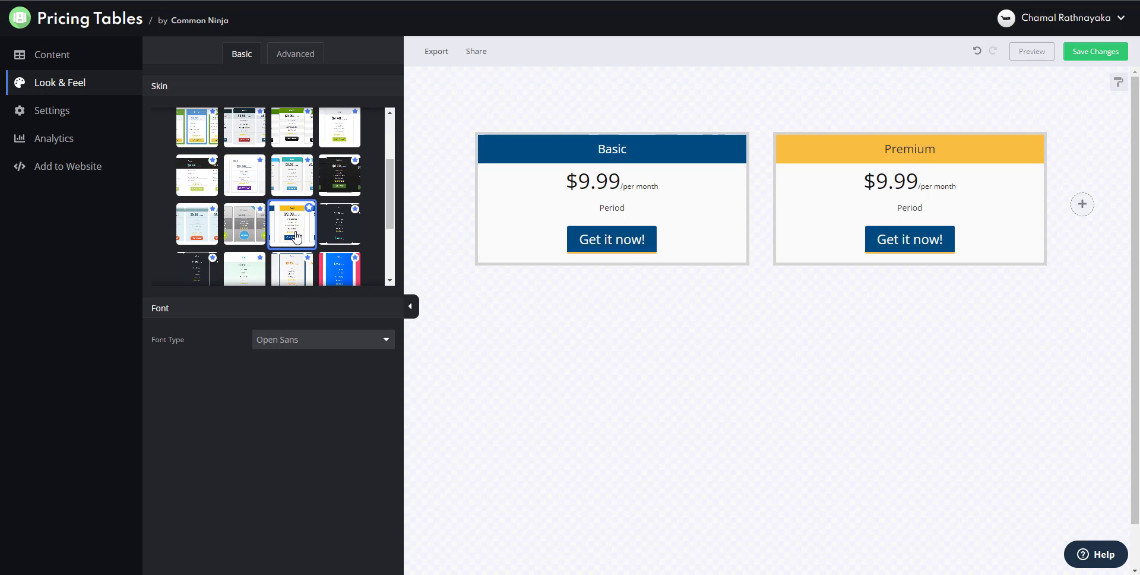
{"action": "left_click", "coordinate": [339, 233]}
{"action": "left_click", "coordinate": [256, 231]}
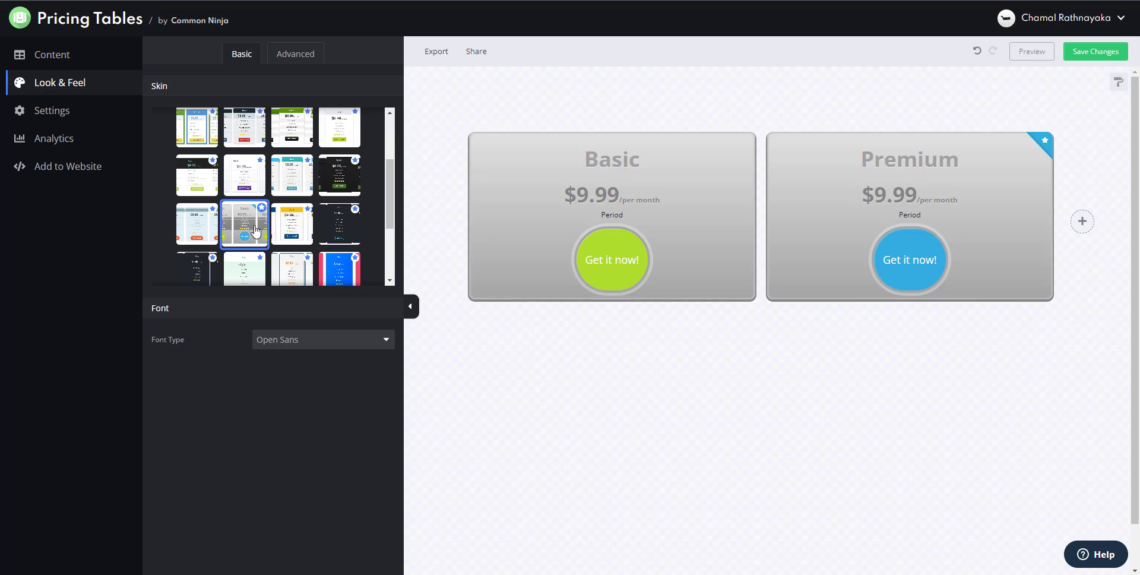
Try skins from the last three rows, including the orange-and-blue gradient, dark purple, pink-and-teal, rounded blue and navy designs
{"action": "scroll", "coordinate": [255, 231], "scroll_direction": "down", "scroll_amount": 2}
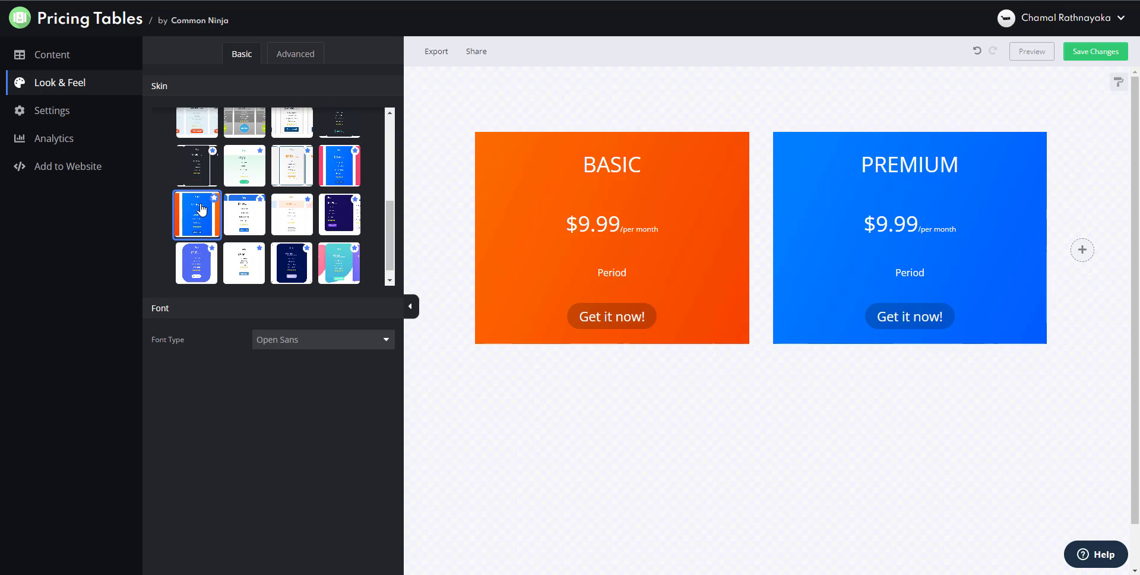
{"action": "left_click", "coordinate": [205, 209]}
{"action": "left_click", "coordinate": [343, 217]}
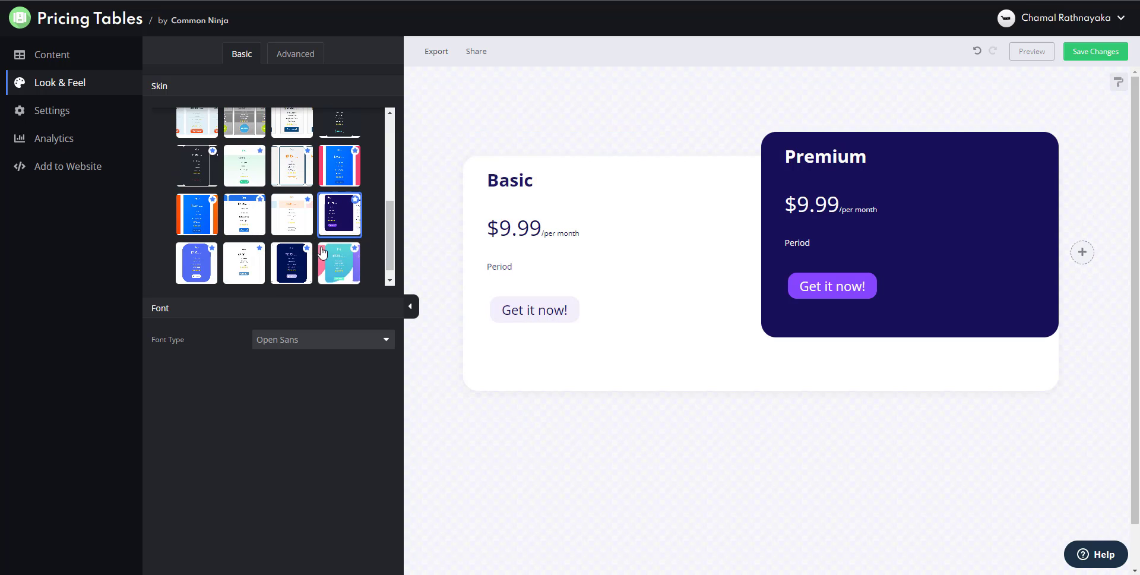
{"action": "scroll", "coordinate": [333, 264], "scroll_direction": "down", "scroll_amount": 1}
{"action": "left_click", "coordinate": [290, 249]}
{"action": "left_click", "coordinate": [336, 252]}
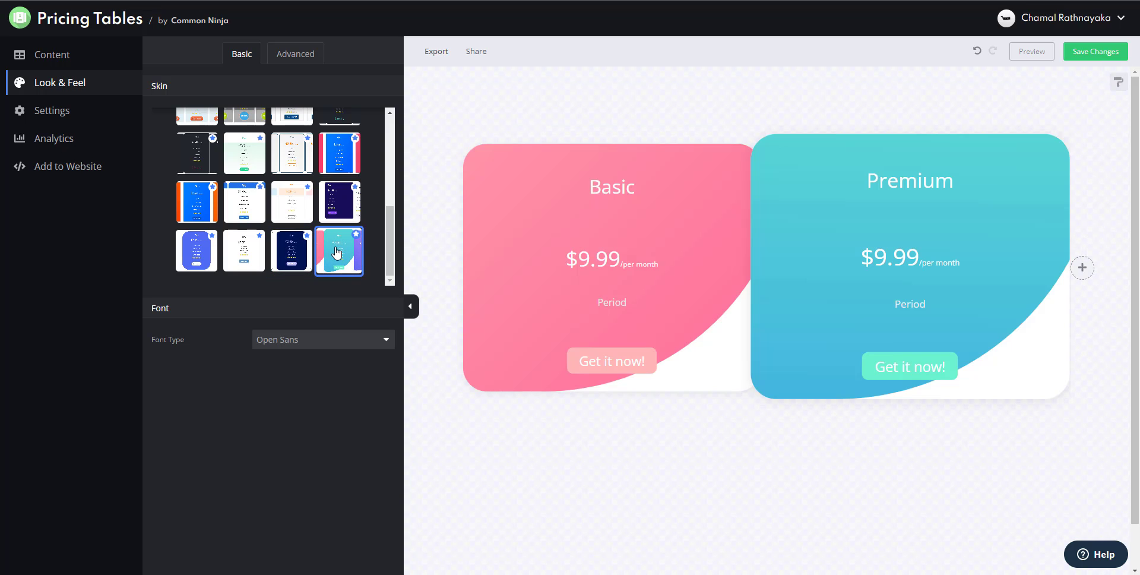
{"action": "left_click", "coordinate": [195, 257]}
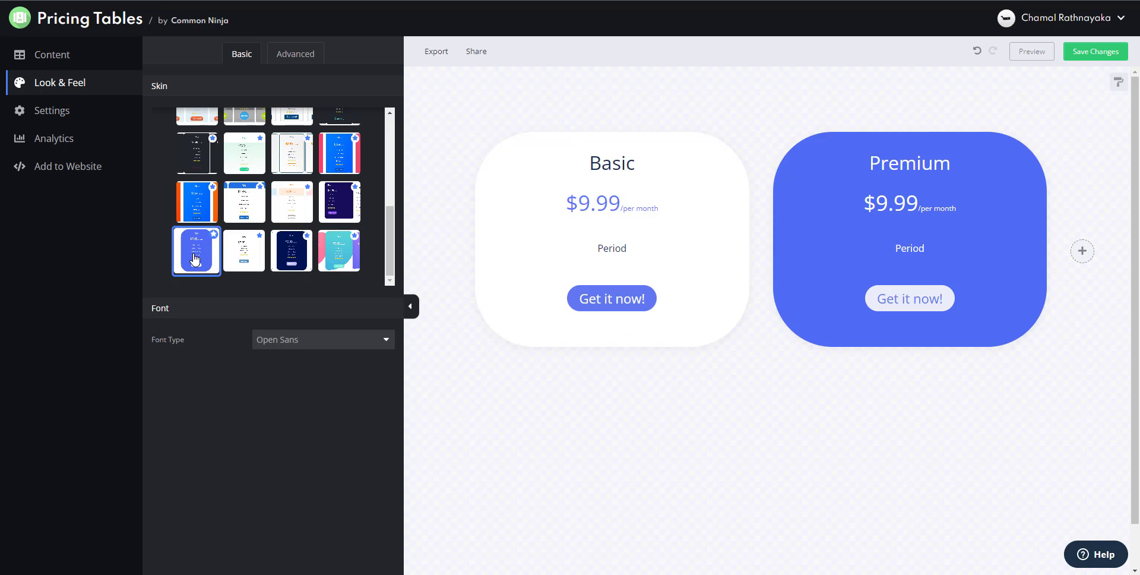
{"action": "left_click", "coordinate": [243, 257]}
{"action": "left_click", "coordinate": [291, 247]}
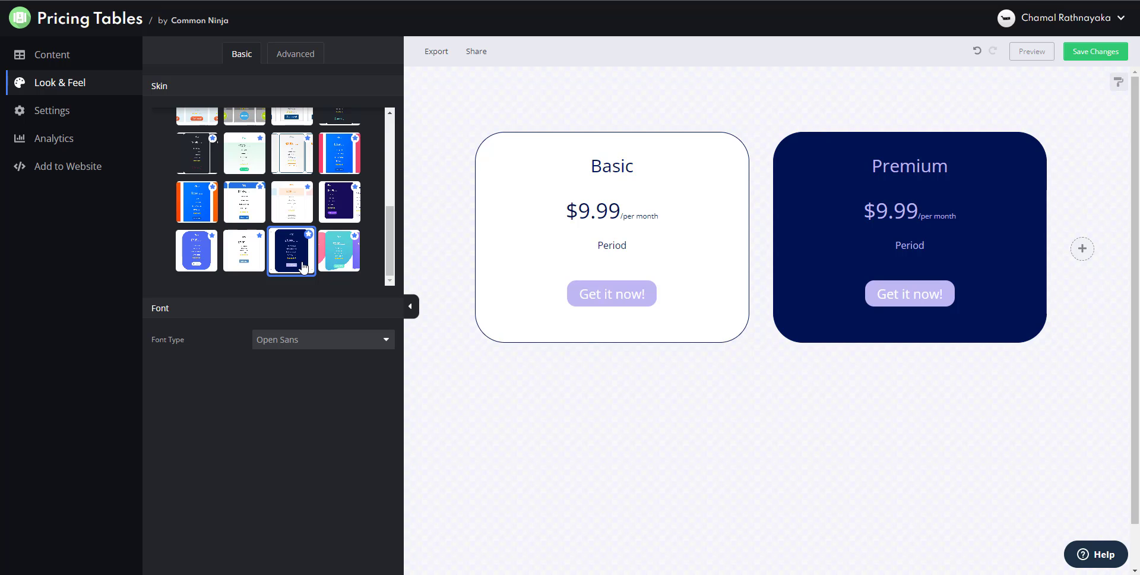
{"action": "left_click", "coordinate": [198, 205]}
{"action": "left_click", "coordinate": [190, 155]}
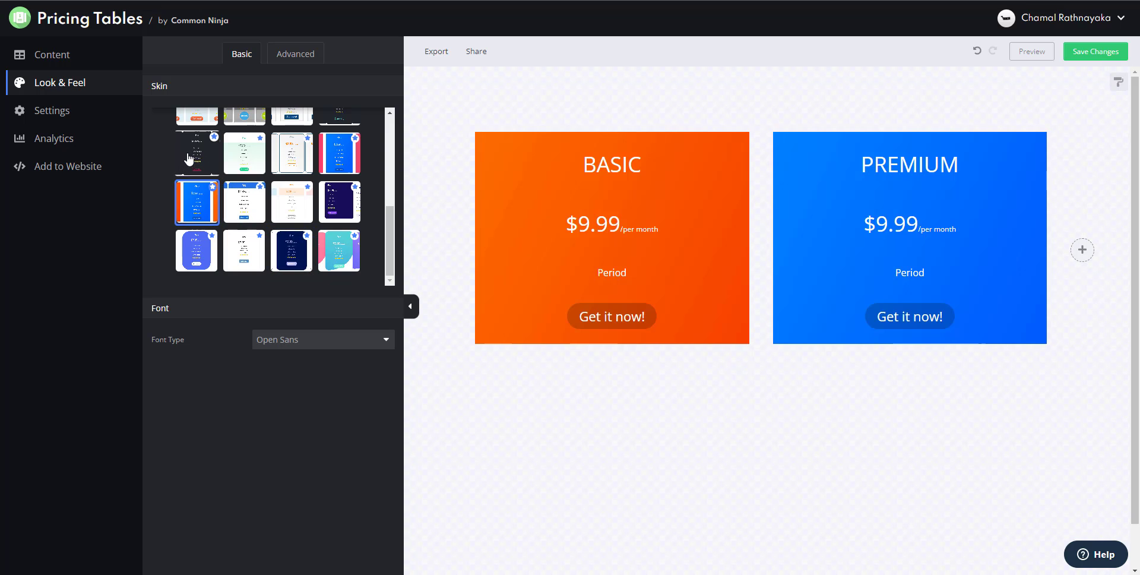
Compare earlier skins again, including the grey round-button, black green-button, dark blue-and-orange, and blue-and-red designs
{"action": "scroll", "coordinate": [190, 156], "scroll_direction": "up", "scroll_amount": 3}
{"action": "left_click", "coordinate": [236, 202]}
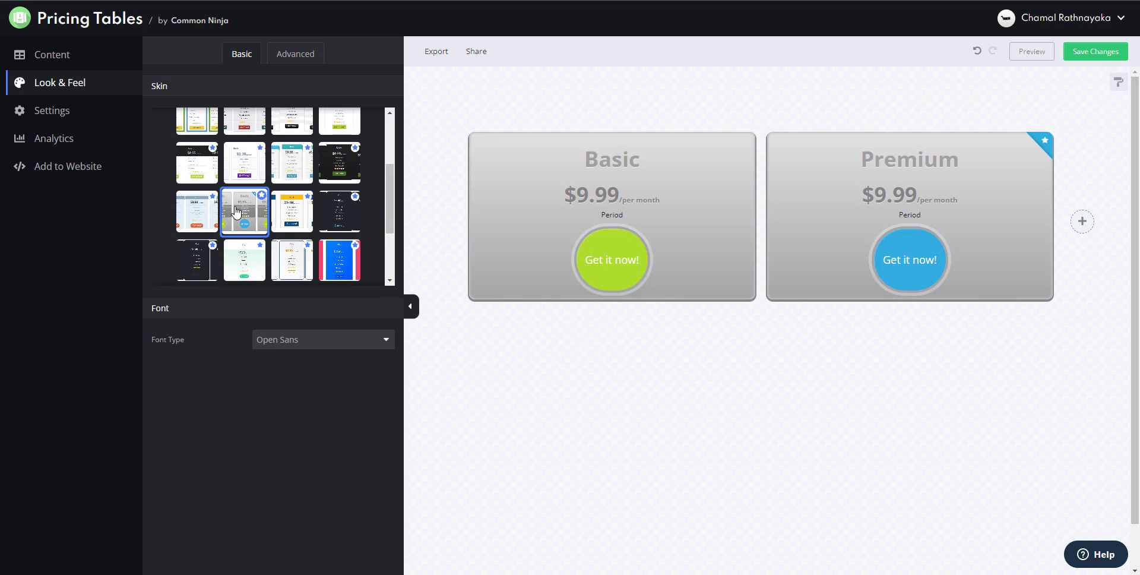
{"action": "left_click", "coordinate": [342, 164]}
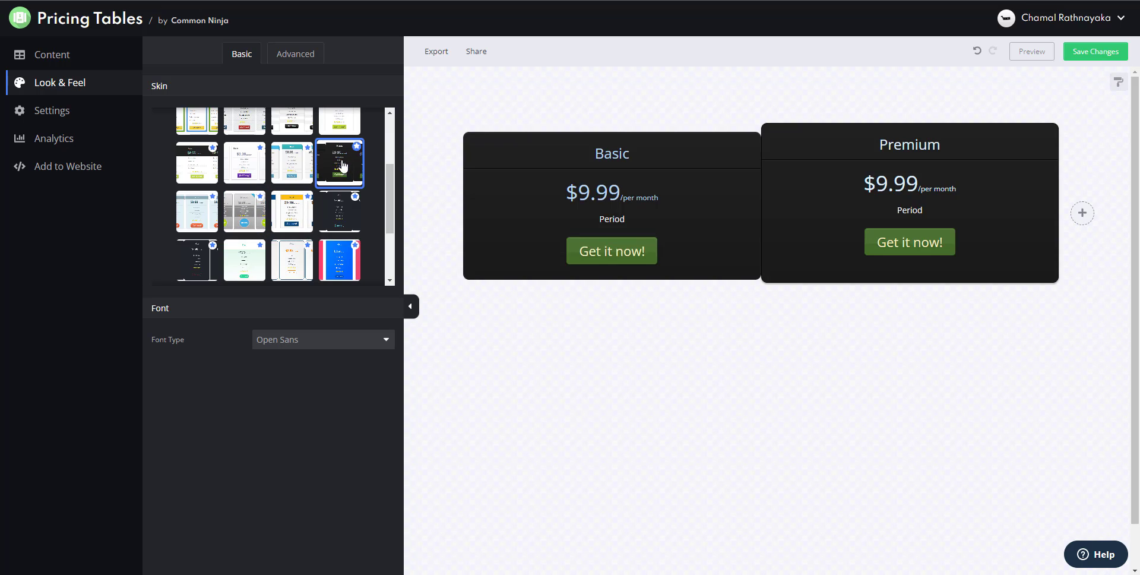
{"action": "left_click", "coordinate": [243, 163]}
{"action": "scroll", "coordinate": [259, 196], "scroll_direction": "up", "scroll_amount": 2}
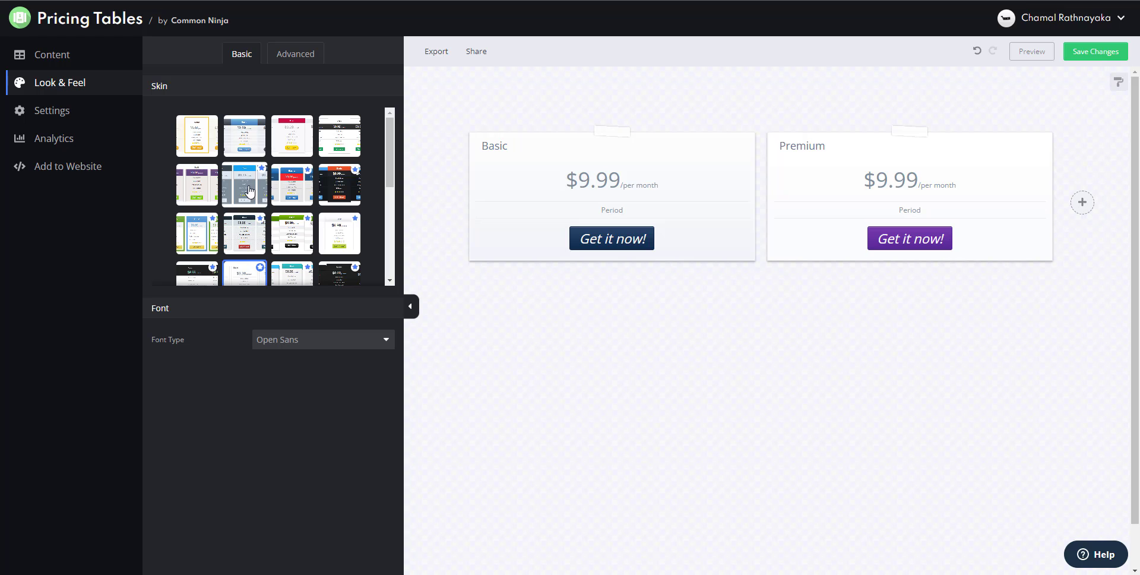
{"action": "left_click", "coordinate": [262, 196]}
{"action": "left_click", "coordinate": [332, 201]}
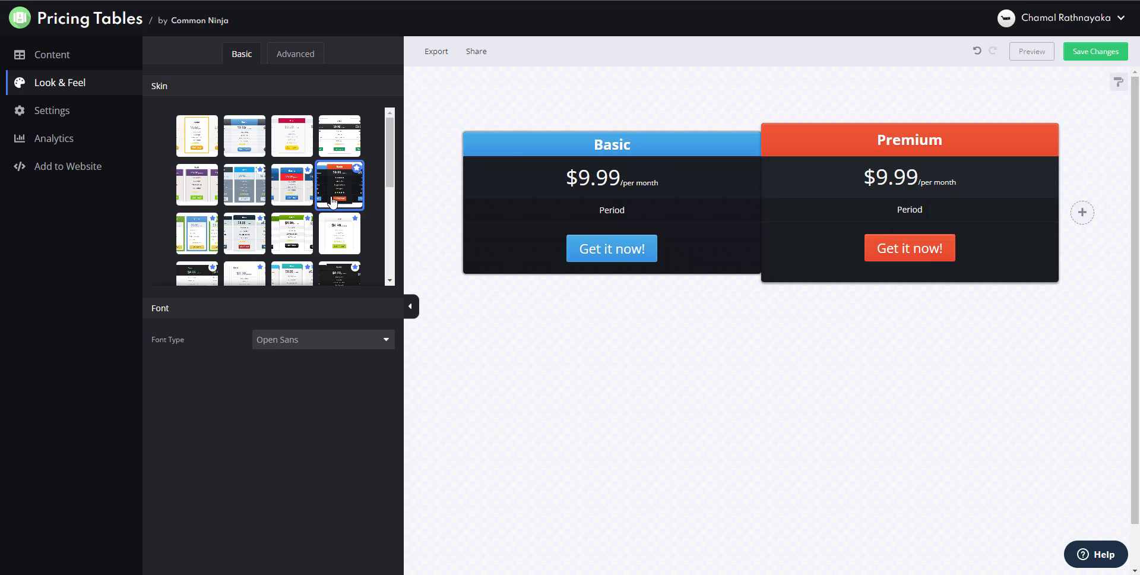
{"action": "left_click", "coordinate": [291, 189]}
{"action": "scroll", "coordinate": [292, 201], "scroll_direction": "down", "scroll_amount": 1}
{"action": "left_click", "coordinate": [295, 192]}
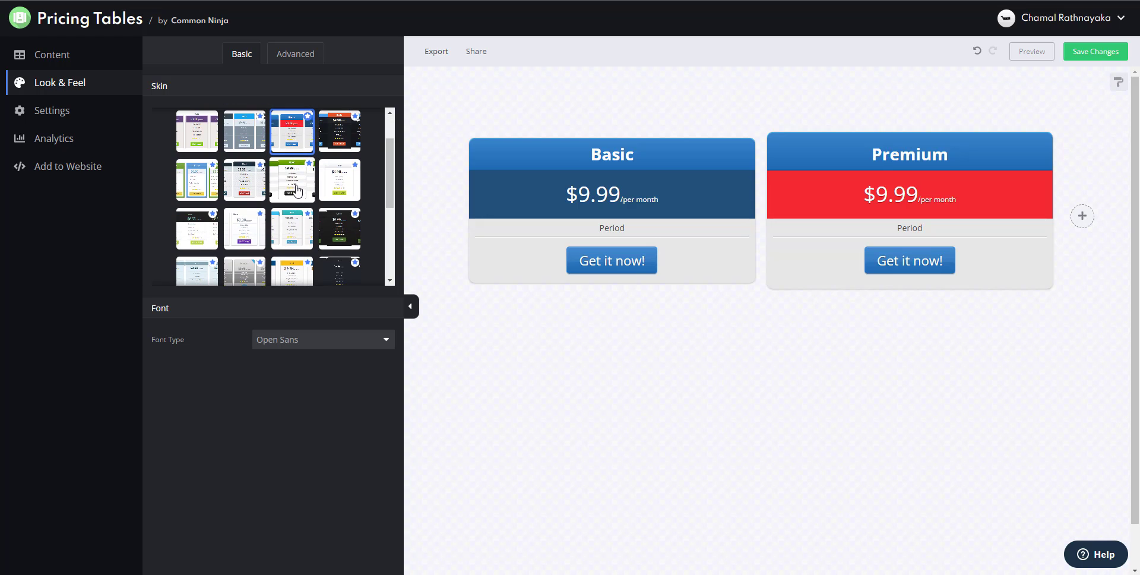
Compare the four skins in the fourth row and apply the white taped-card design with navy and purple buttons
{"action": "left_click", "coordinate": [200, 236]}
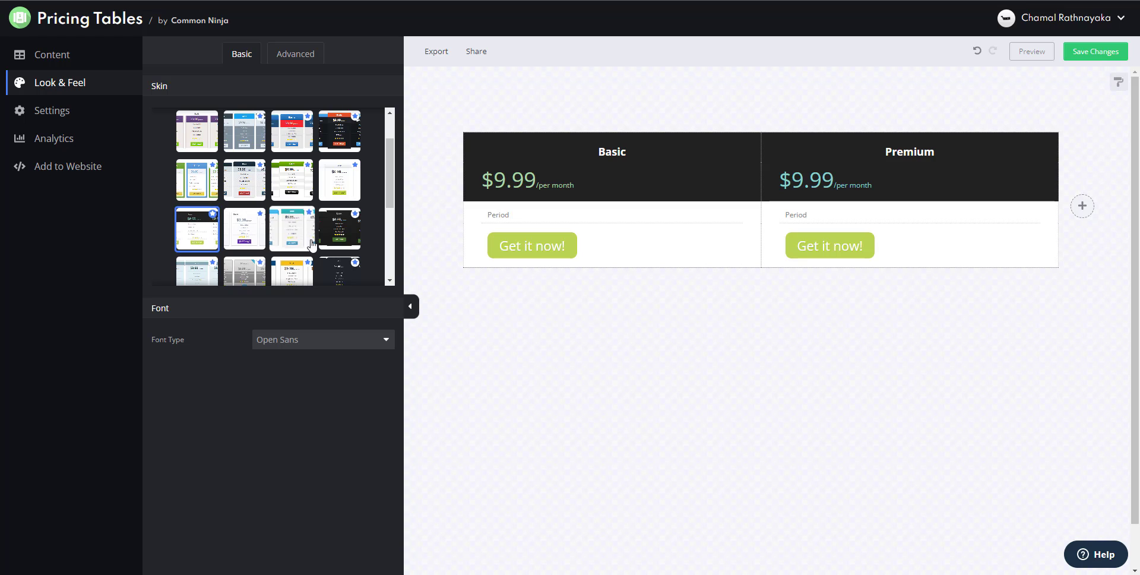
{"action": "left_click", "coordinate": [339, 229]}
{"action": "left_click", "coordinate": [295, 236]}
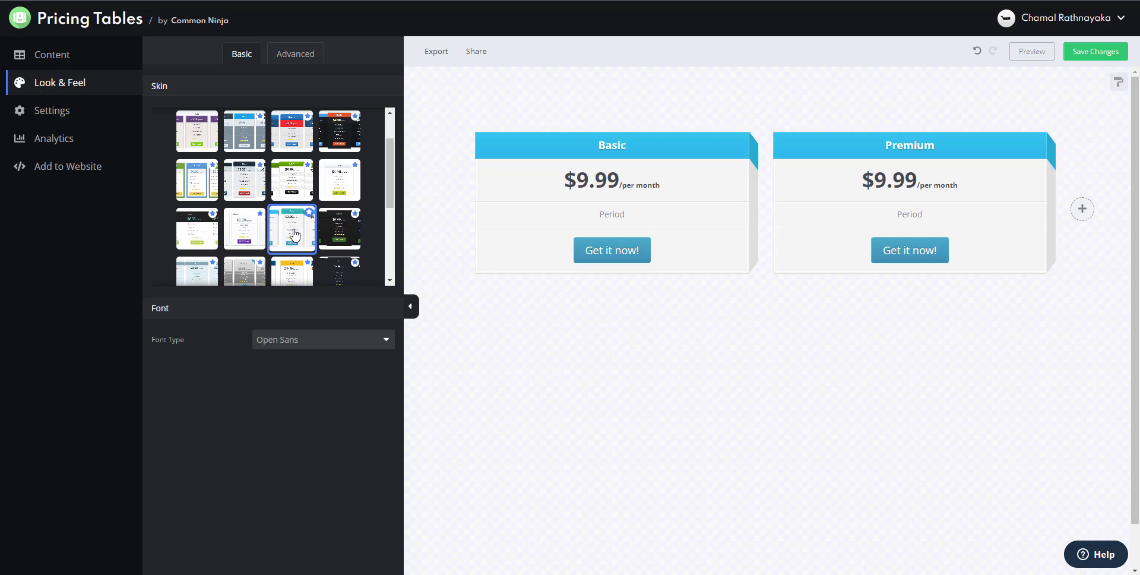
{"action": "left_click", "coordinate": [255, 235]}
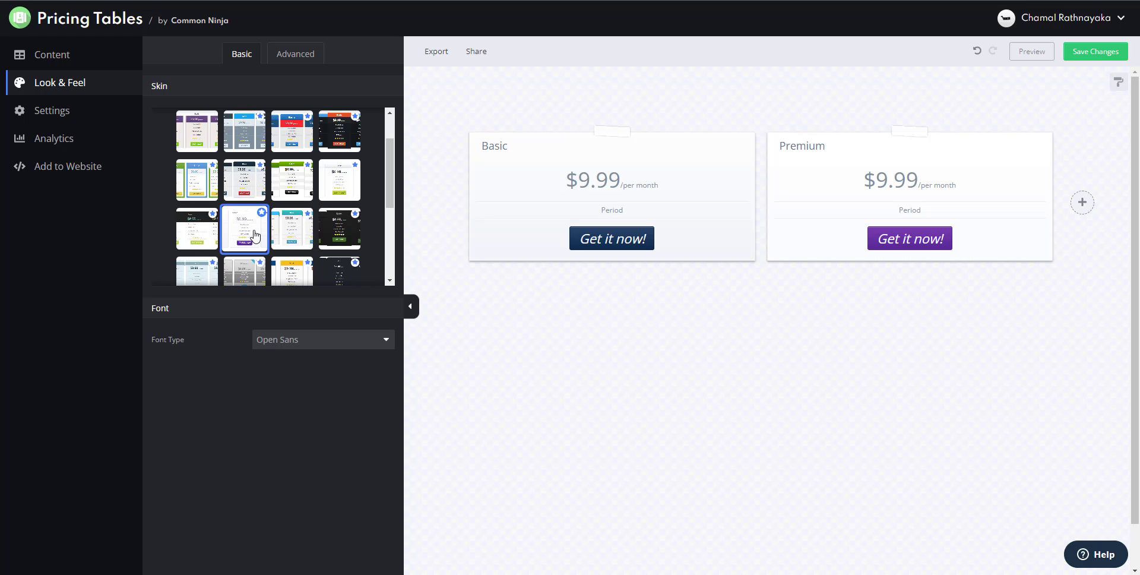
Try Montserrat as the pricing table's font type and settle on Prompt
{"action": "scroll", "coordinate": [255, 234], "scroll_direction": "down", "scroll_amount": 5}
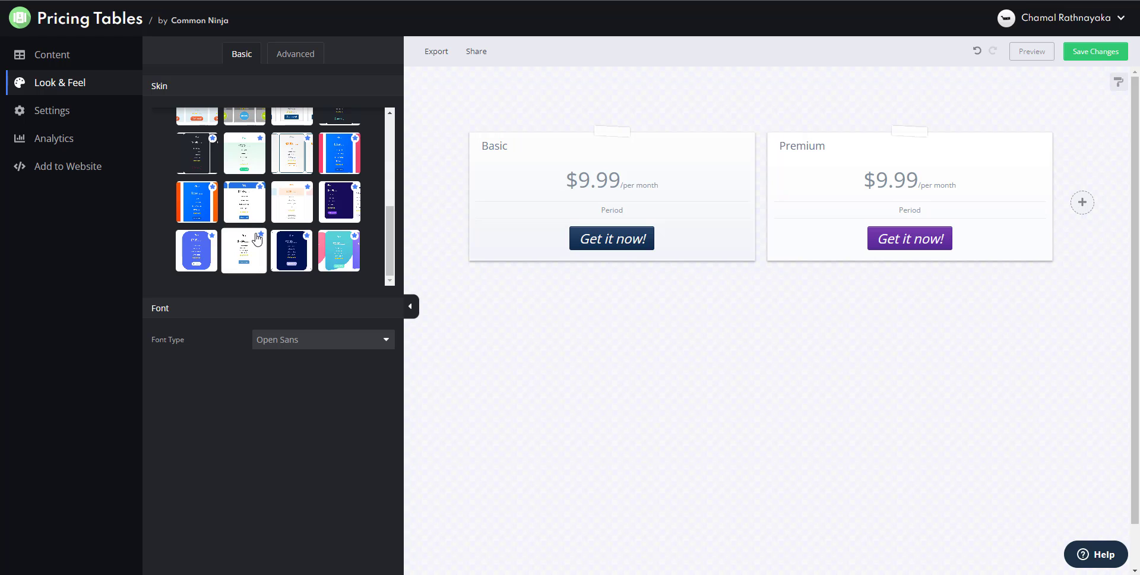
{"action": "left_click", "coordinate": [295, 340]}
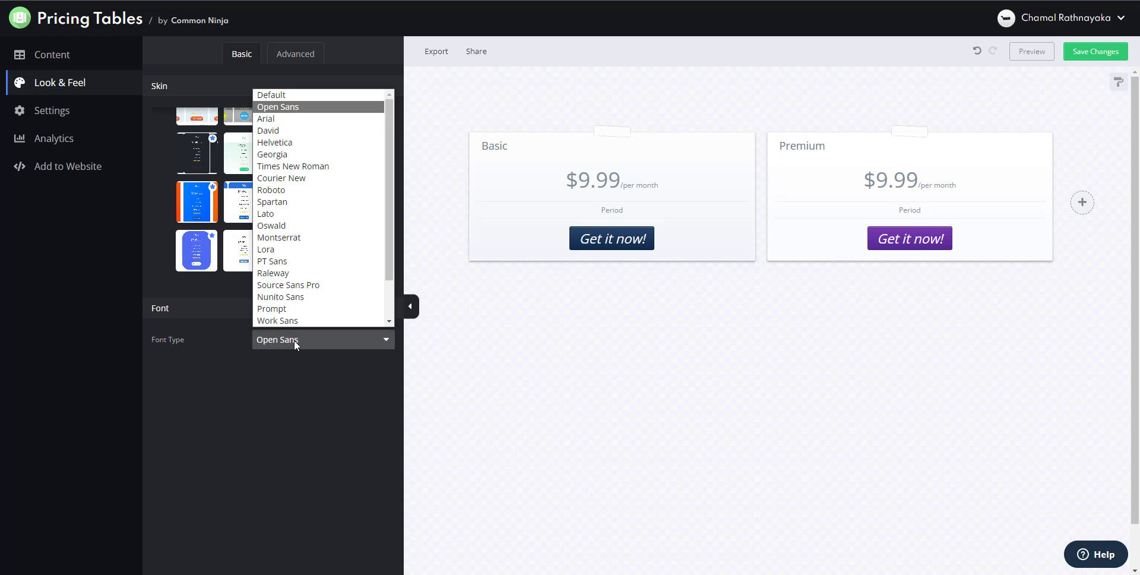
{"action": "left_click", "coordinate": [295, 239]}
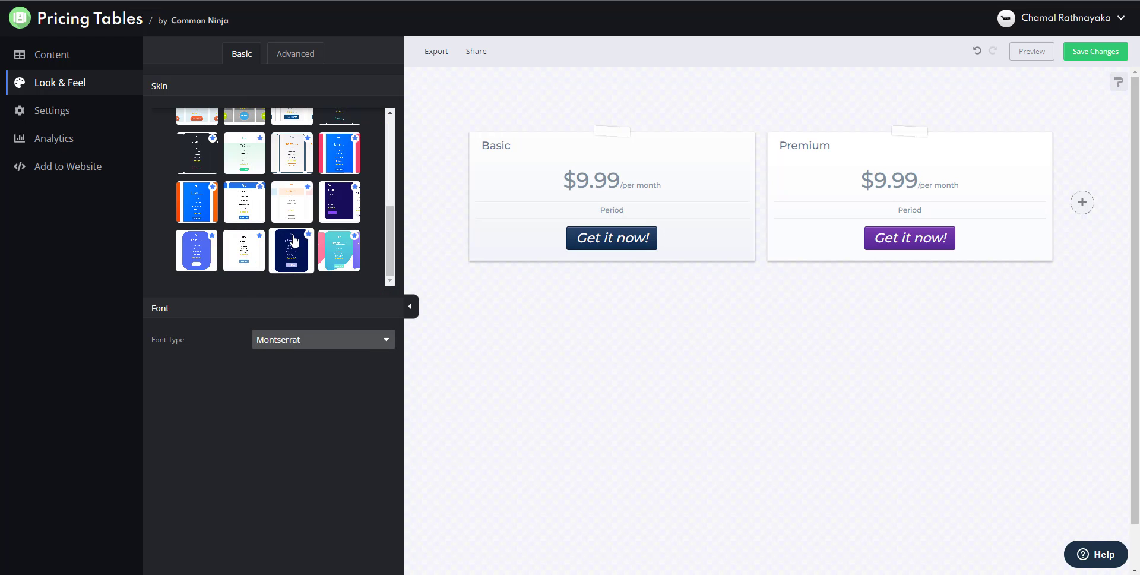
{"action": "left_click", "coordinate": [322, 345]}
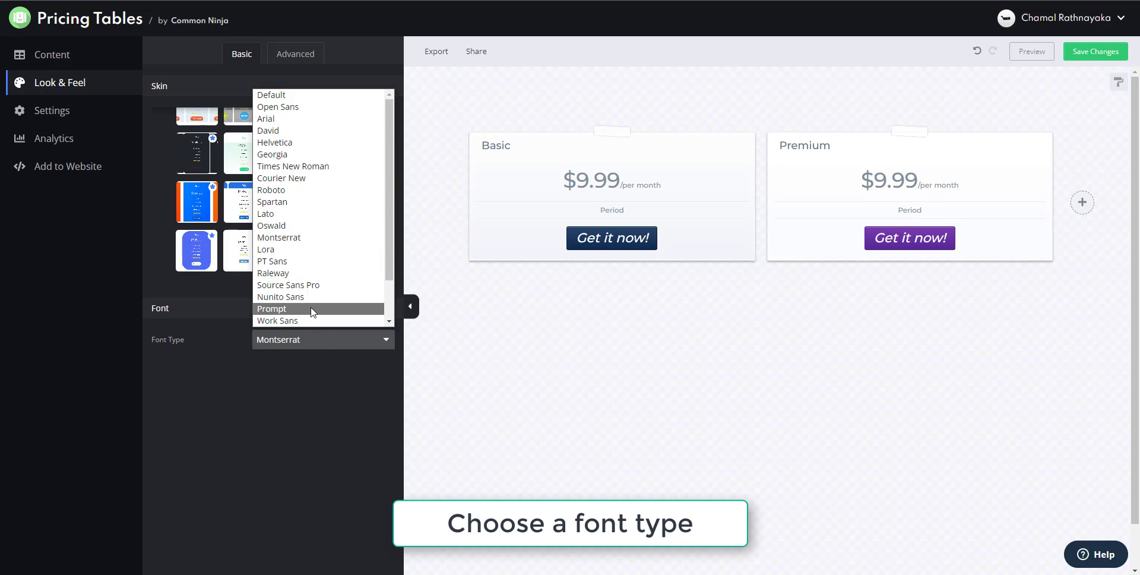
{"action": "left_click", "coordinate": [312, 310]}
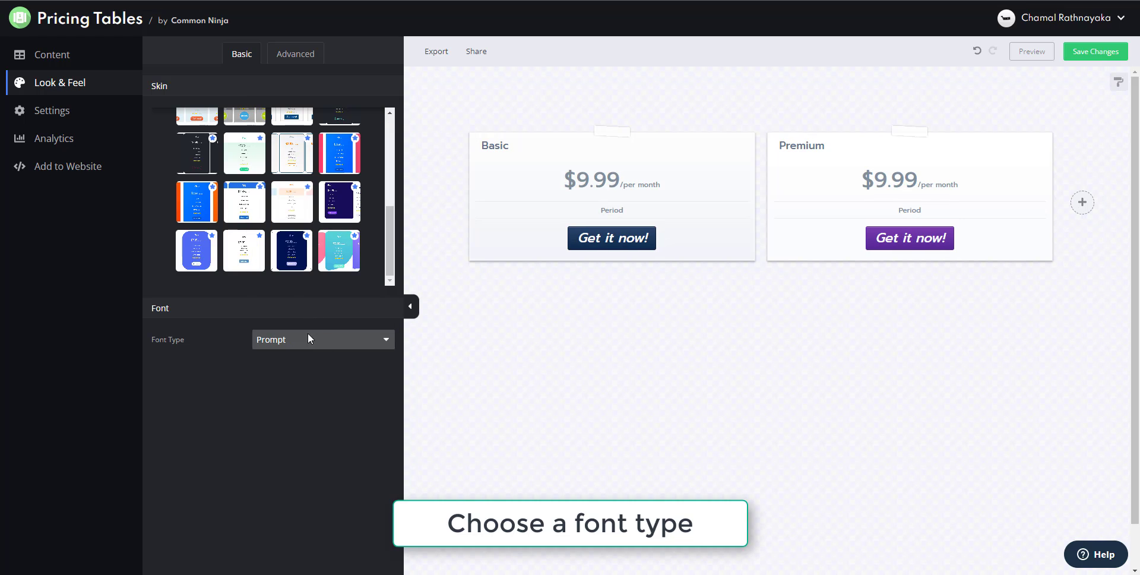
Show the advanced Look & Feel options for custom styles, colors and CSS
{"action": "scroll", "coordinate": [259, 177], "scroll_direction": "up", "scroll_amount": 2}
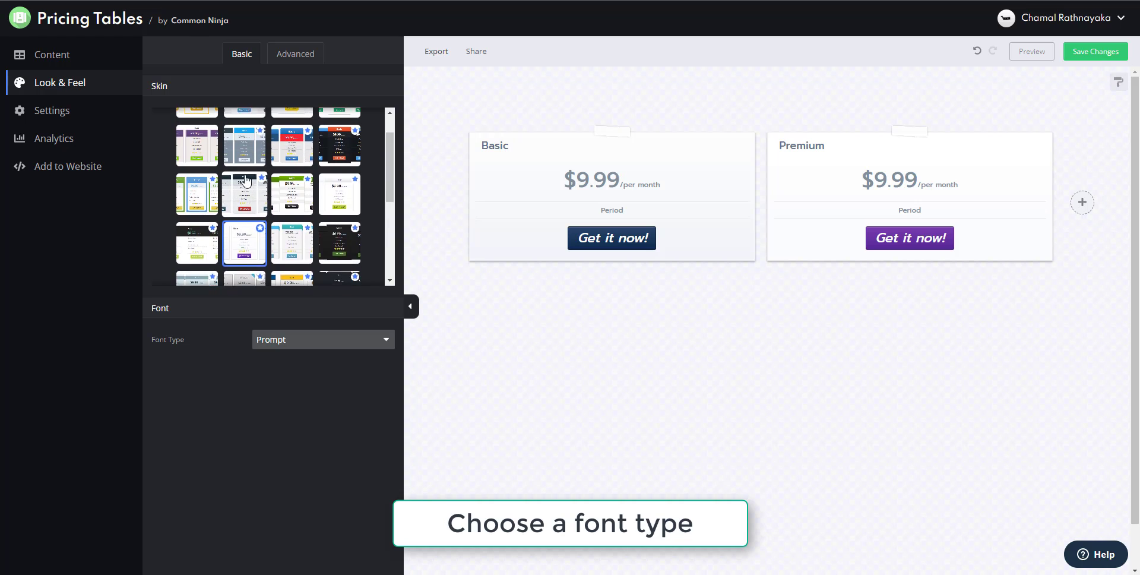
{"action": "left_click", "coordinate": [300, 55]}
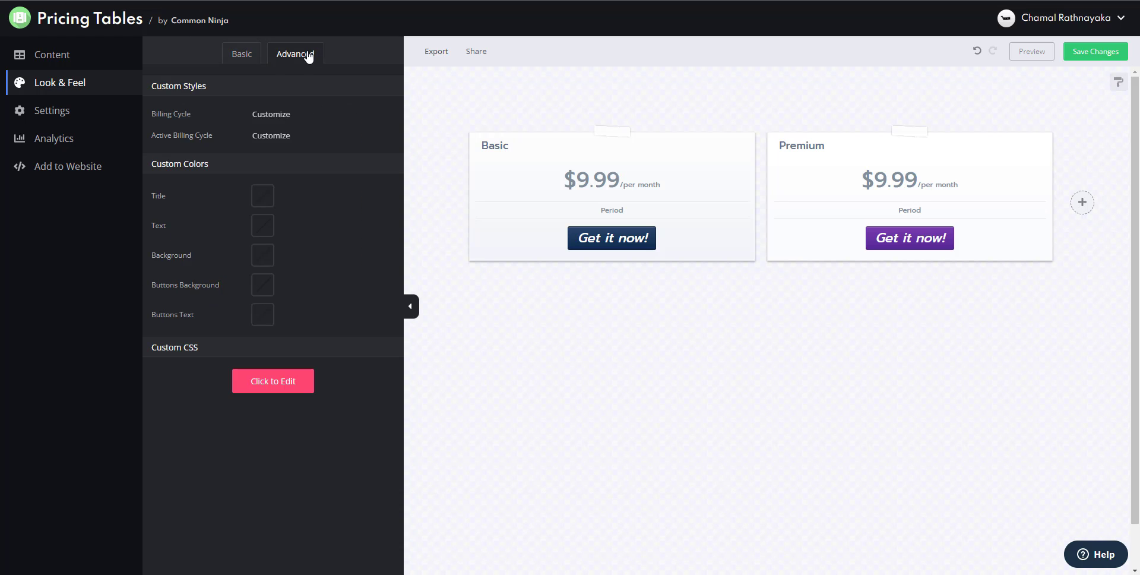
Show the typography options of the Billing Cycle custom style
{"action": "left_click", "coordinate": [271, 116]}
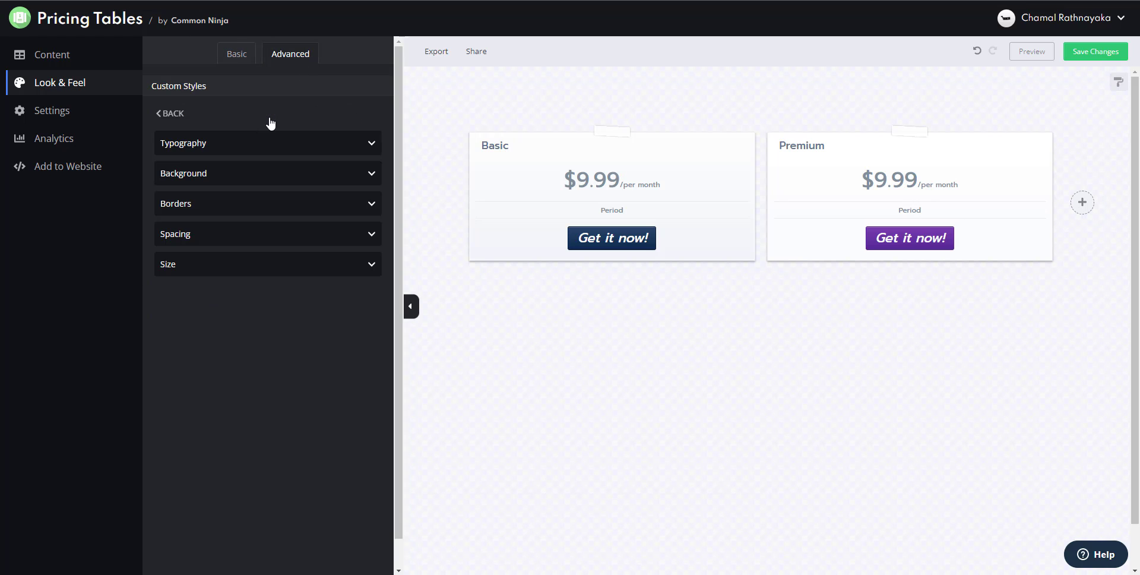
{"action": "left_click", "coordinate": [247, 153]}
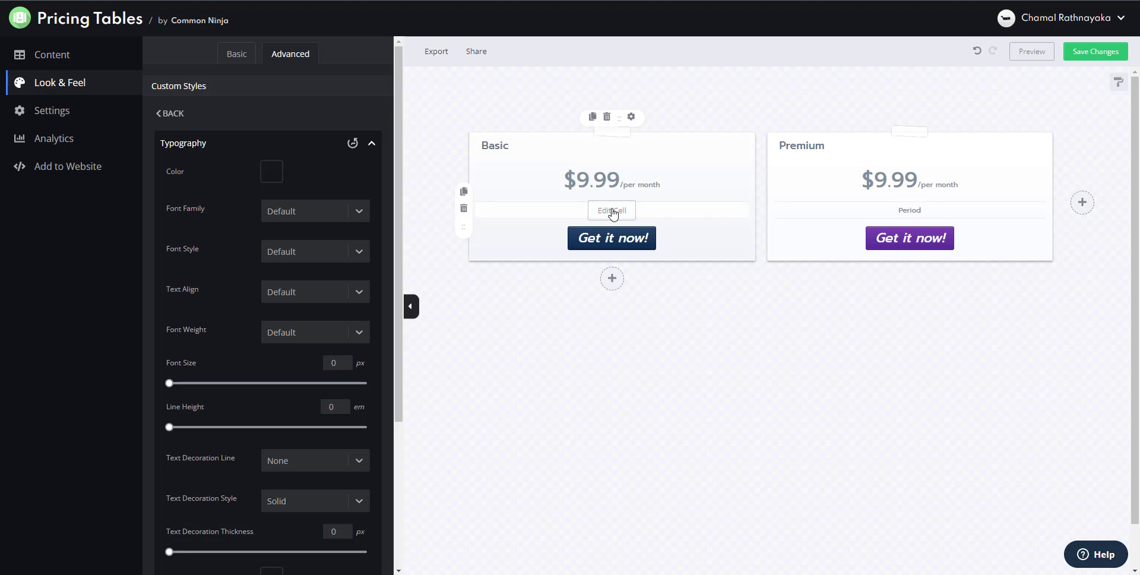
Open the Period cell of the Basic plan for editing and review the available content types, keeping Free Text
{"action": "left_click", "coordinate": [612, 211]}
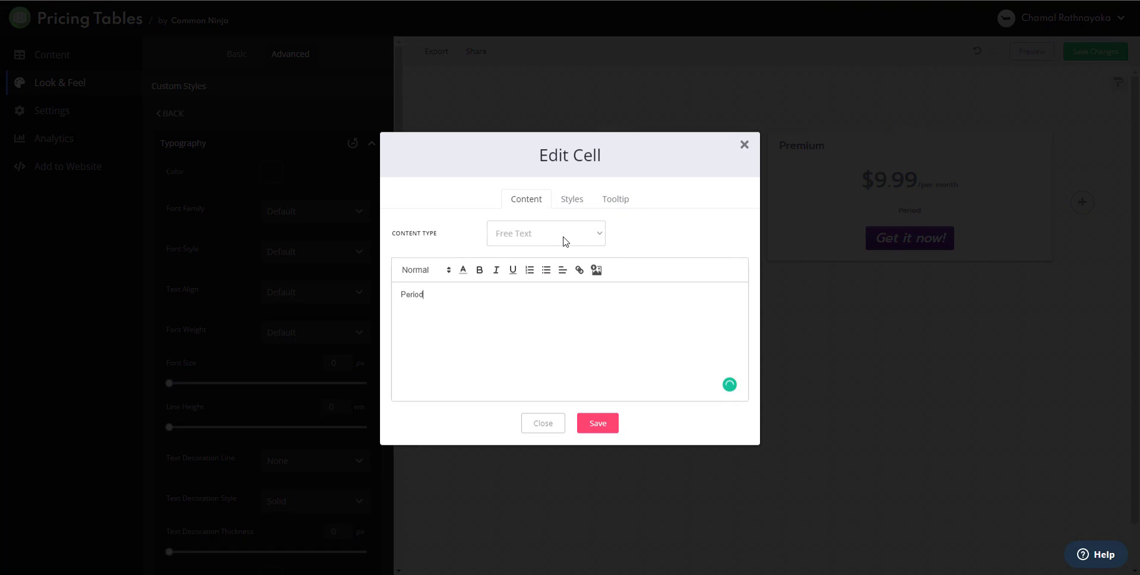
{"action": "left_click", "coordinate": [566, 238]}
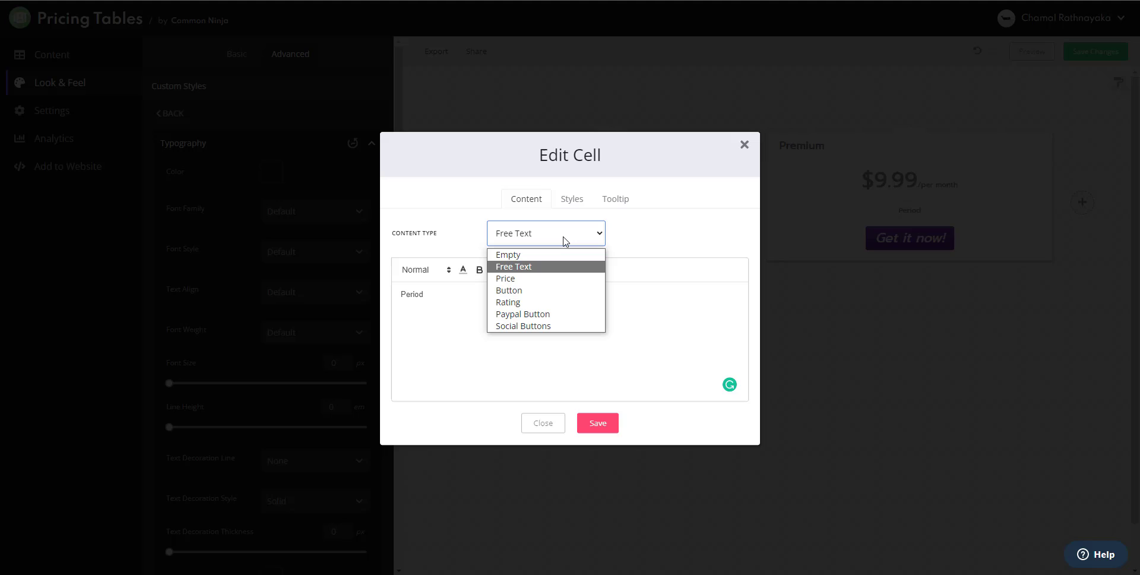
{"action": "left_click", "coordinate": [523, 269]}
{"action": "left_click", "coordinate": [563, 240]}
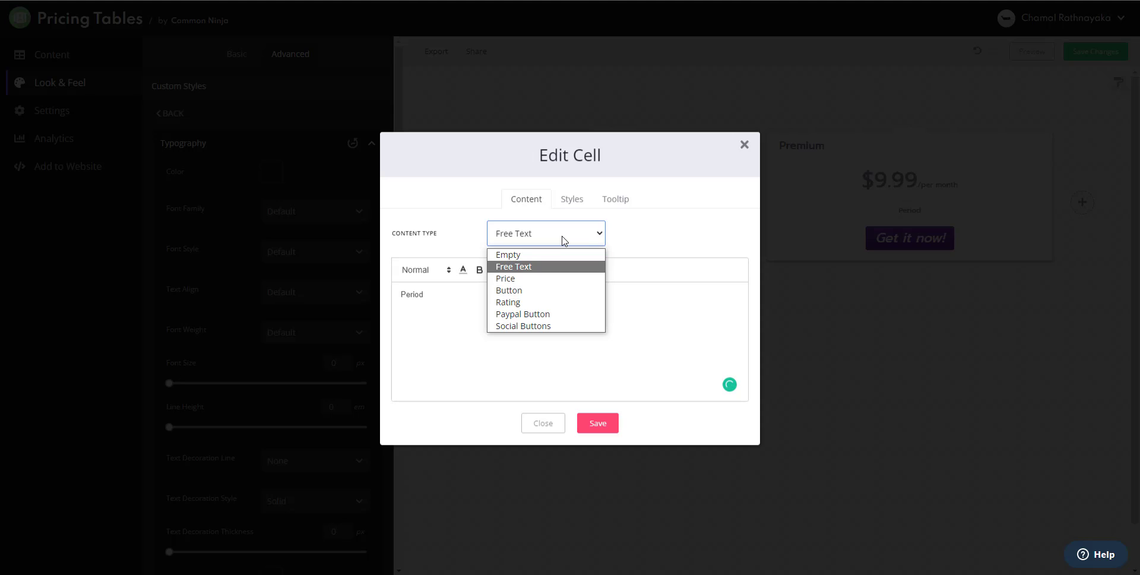
{"action": "left_click", "coordinate": [664, 237]}
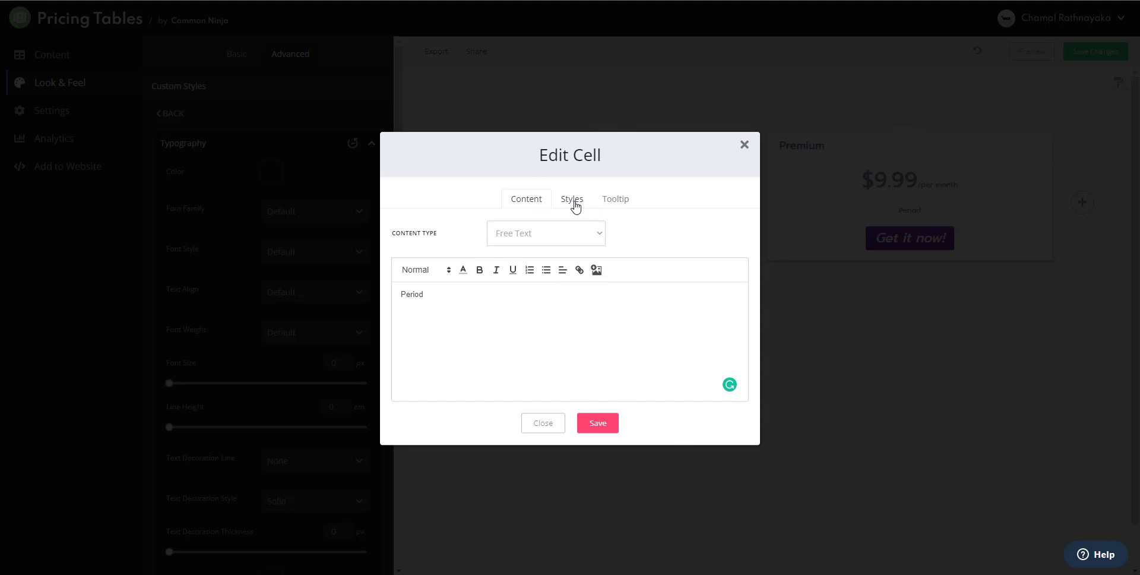
Examine the cell's background, border and text color options and its tooltip setting
{"action": "left_click", "coordinate": [574, 202]}
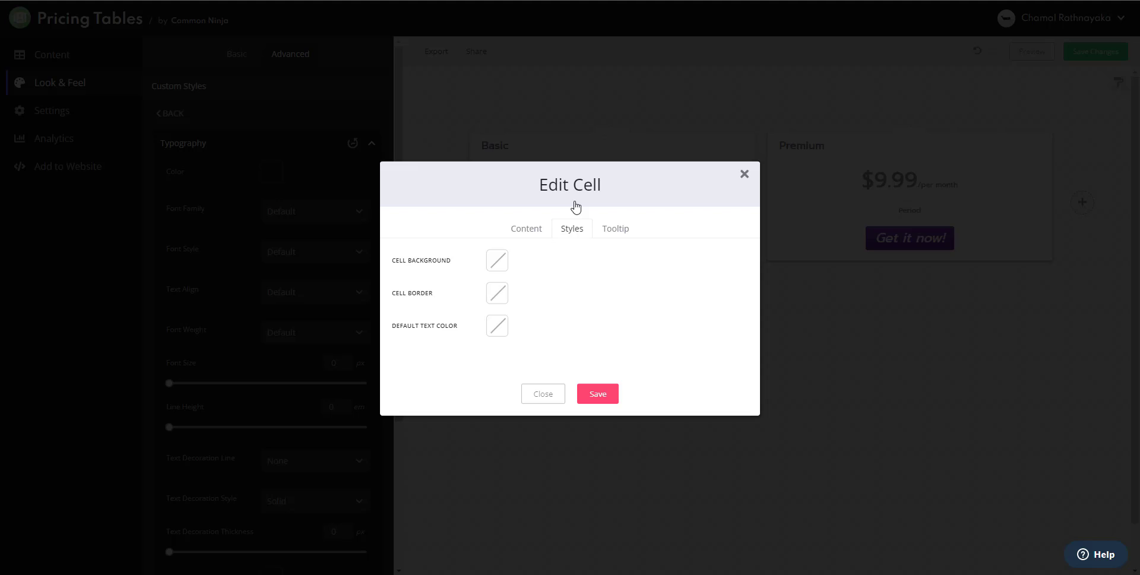
{"action": "left_click", "coordinate": [502, 269]}
{"action": "left_click", "coordinate": [706, 262]}
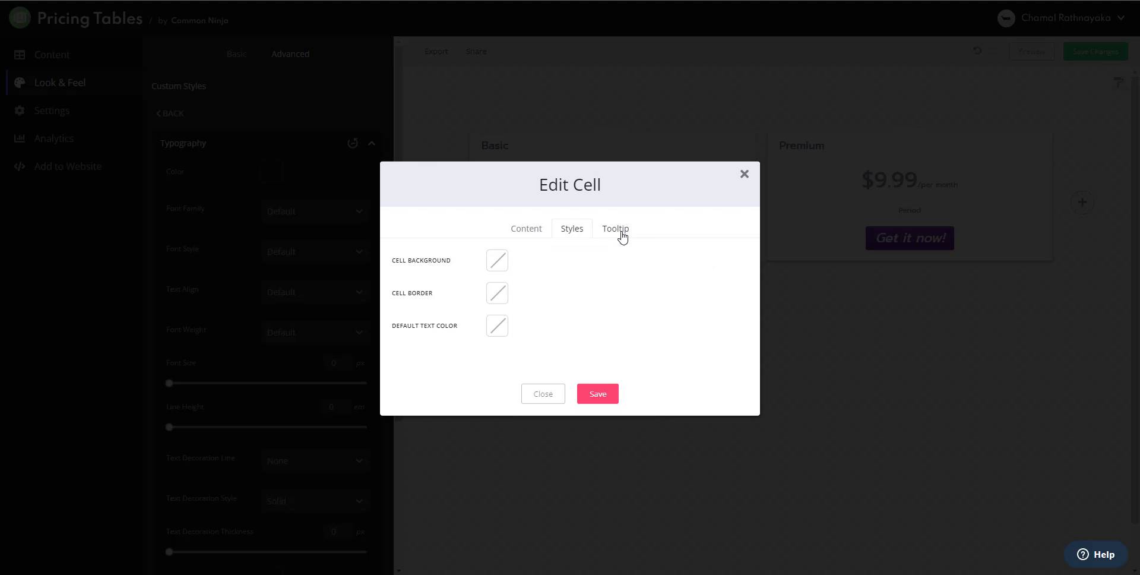
{"action": "left_click", "coordinate": [617, 231]}
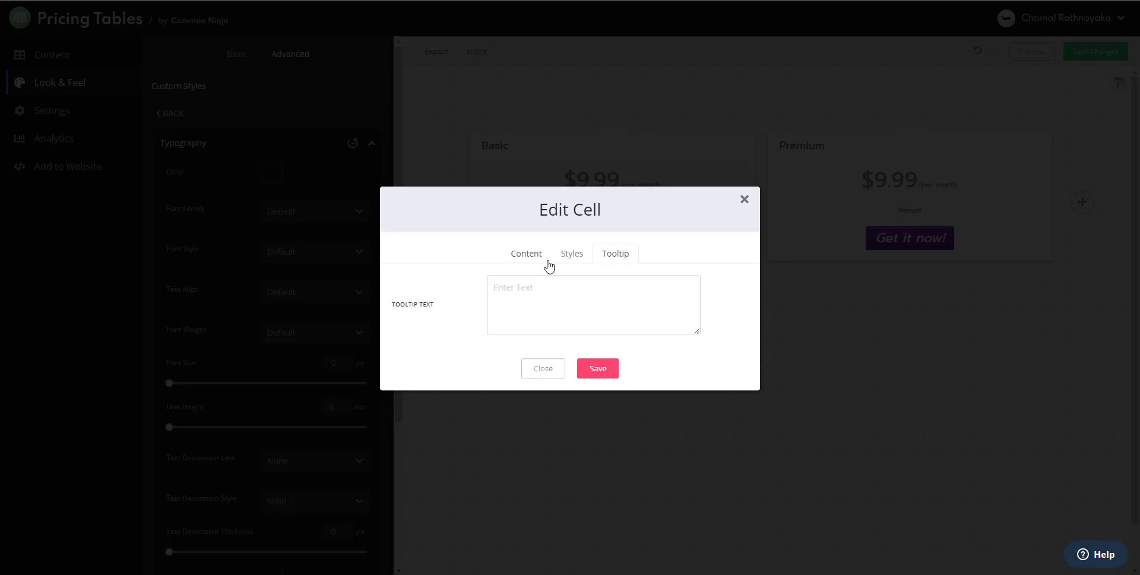
Try Rating, Social Buttons, Price and again Rating as the content type of the Basic plan's Period cell
{"action": "left_click", "coordinate": [529, 257]}
{"action": "left_click", "coordinate": [540, 237]}
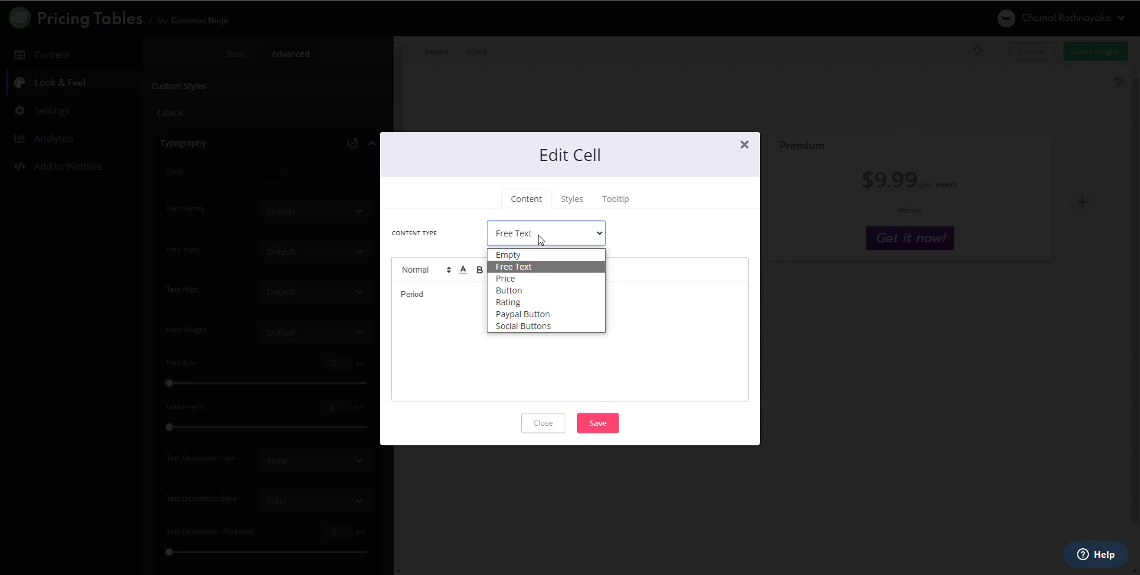
{"action": "left_click", "coordinate": [514, 302]}
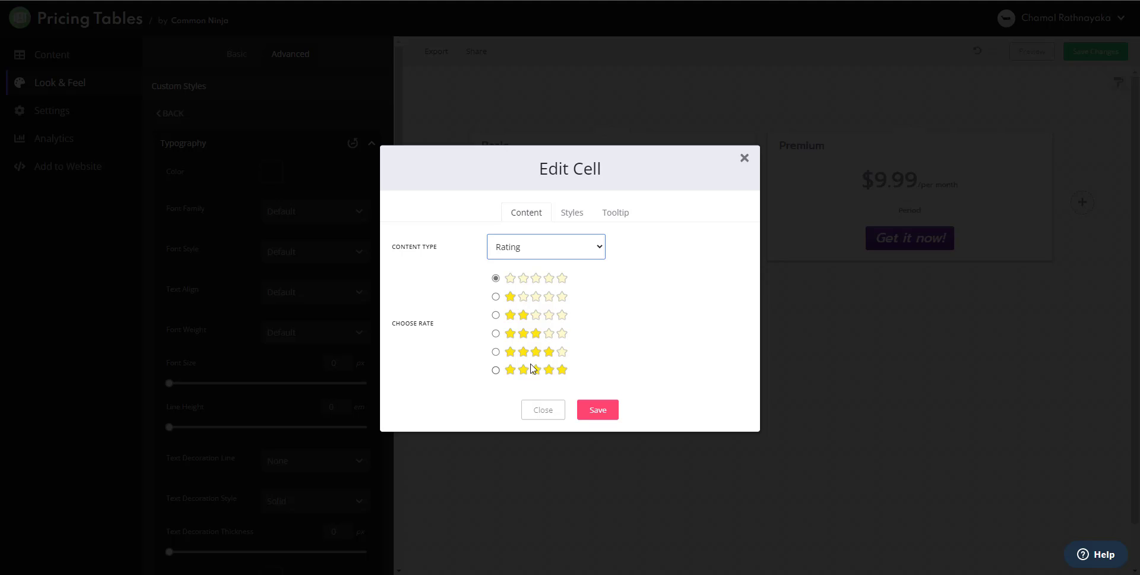
{"action": "left_click", "coordinate": [556, 242]}
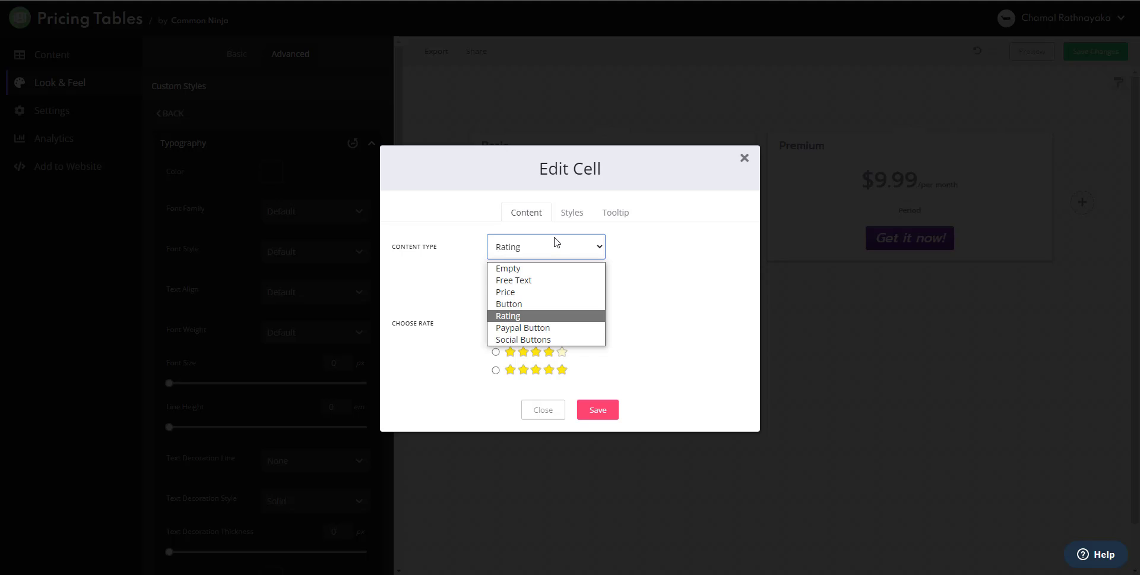
{"action": "left_click", "coordinate": [555, 340]}
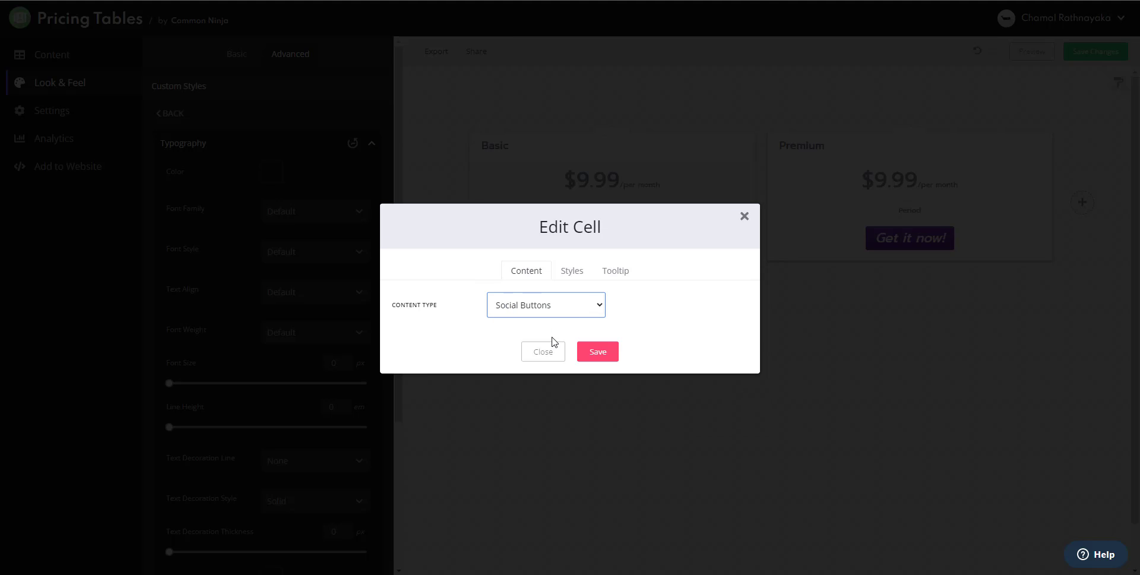
{"action": "left_click", "coordinate": [574, 314]}
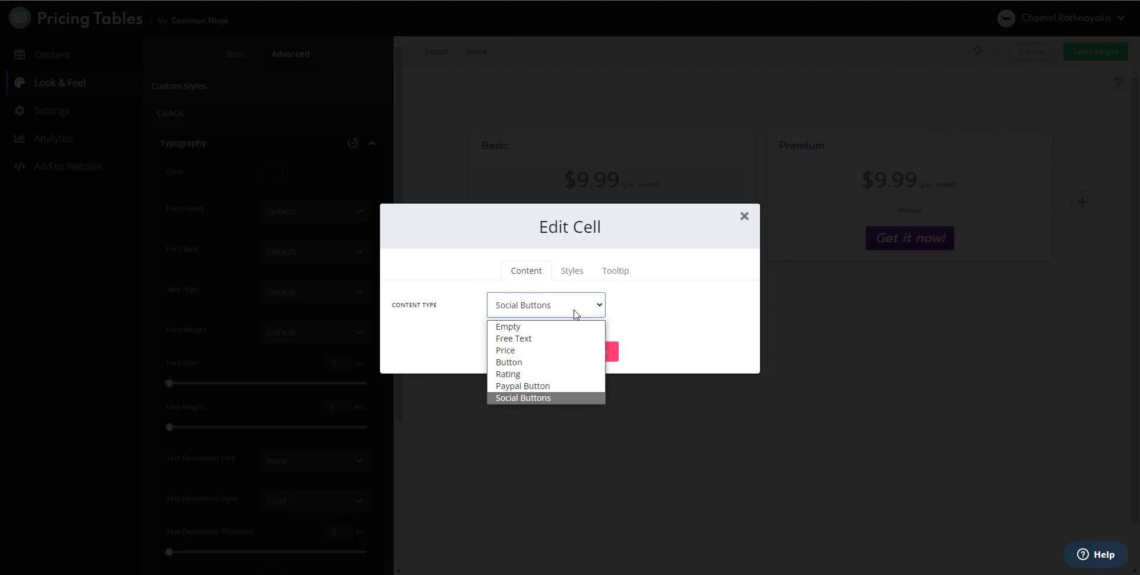
{"action": "left_click", "coordinate": [534, 349]}
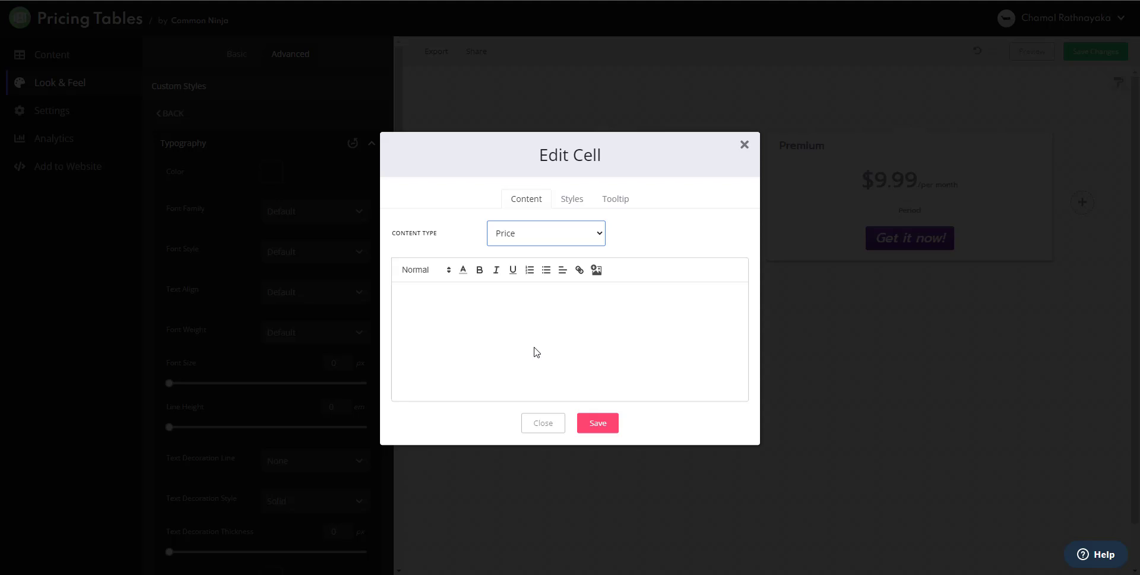
{"action": "left_click", "coordinate": [570, 226]}
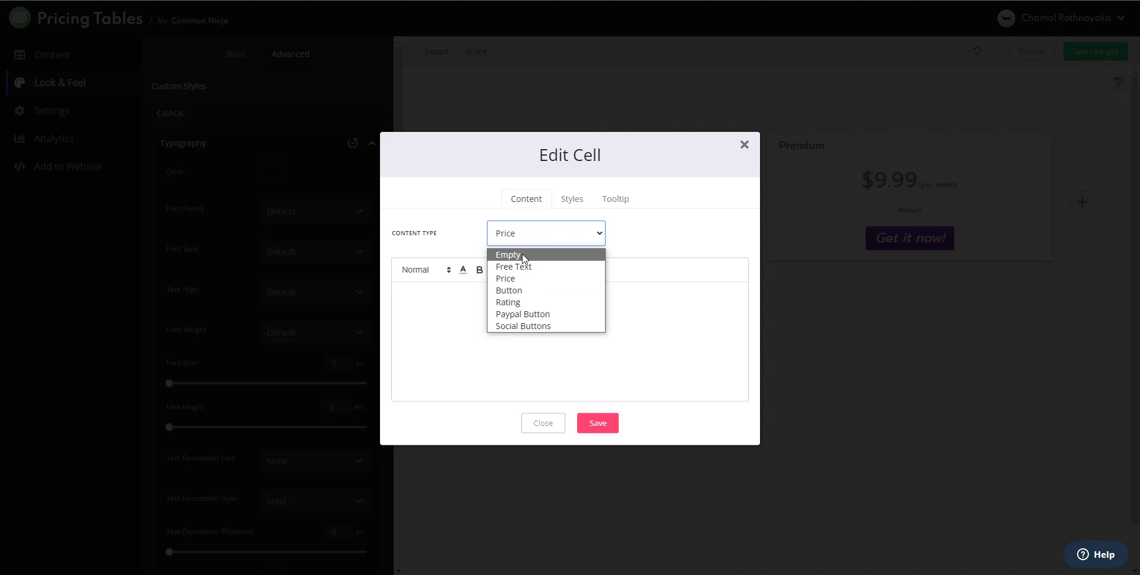
{"action": "left_click", "coordinate": [519, 303]}
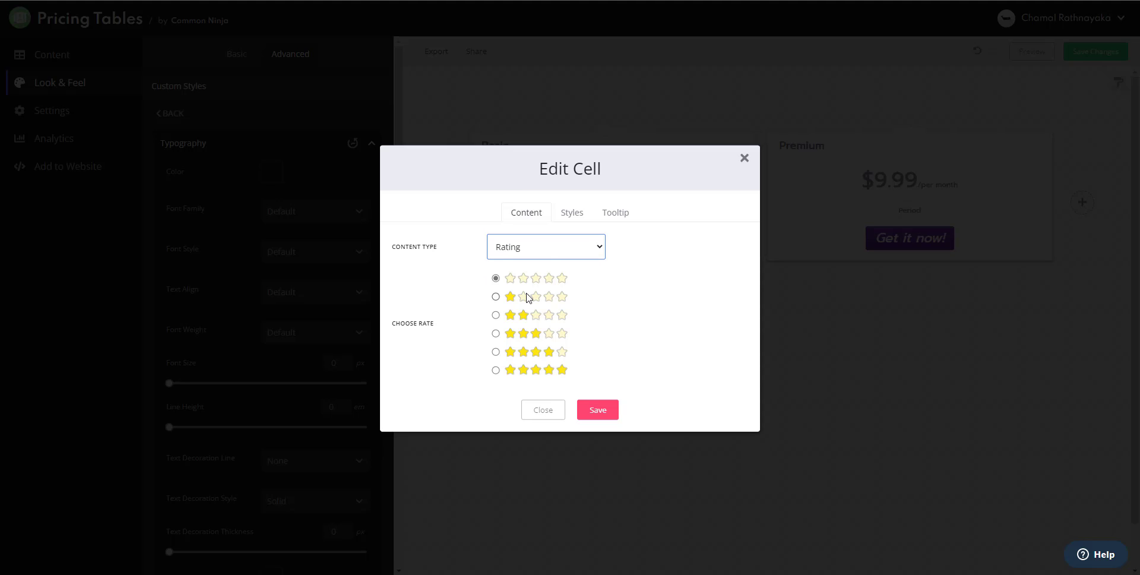
Set the content type of the Basic plan's Period cell to Empty and save the cell
{"action": "left_click", "coordinate": [553, 245]}
{"action": "left_click", "coordinate": [535, 264]}
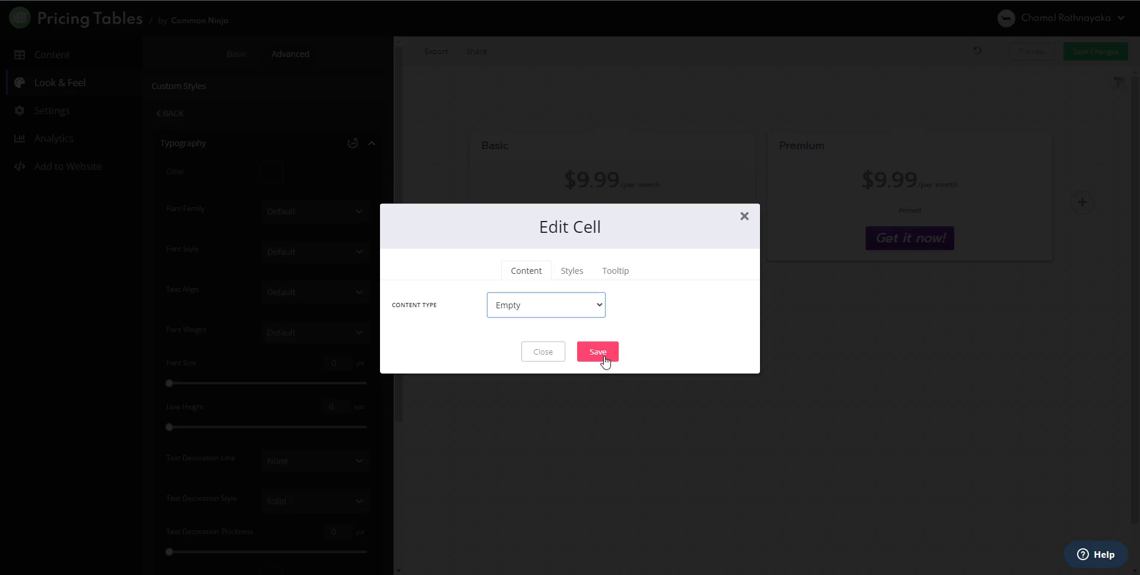
{"action": "left_click", "coordinate": [598, 352]}
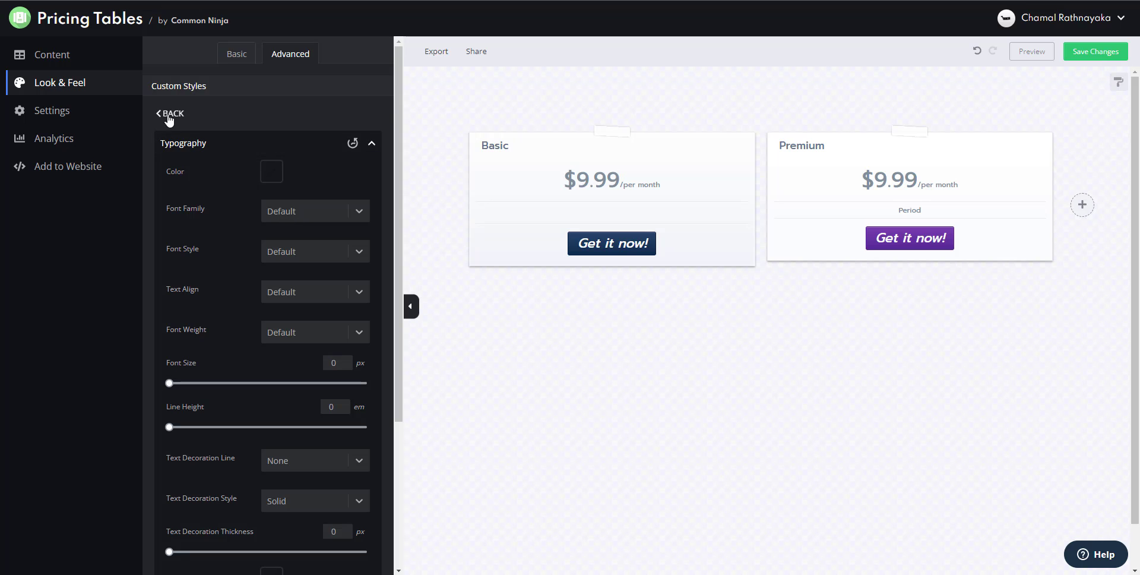
Review the remaining Billing Cycle typography options and return to the advanced appearance overview
{"action": "scroll", "coordinate": [258, 293], "scroll_direction": "down", "scroll_amount": 4}
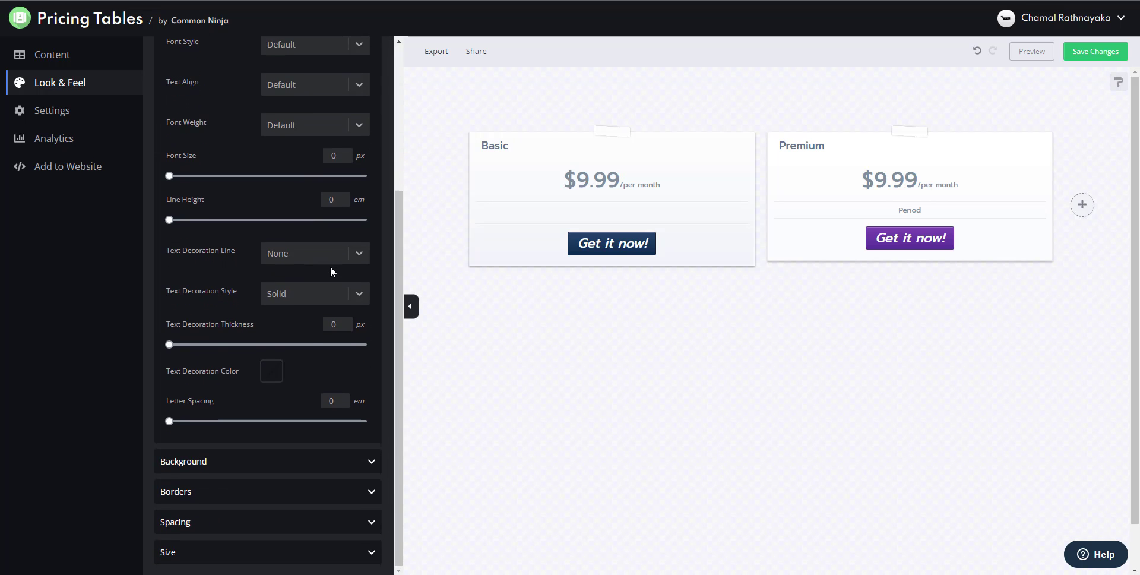
{"action": "scroll", "coordinate": [330, 267], "scroll_direction": "up", "scroll_amount": 4}
{"action": "left_click", "coordinate": [169, 113]}
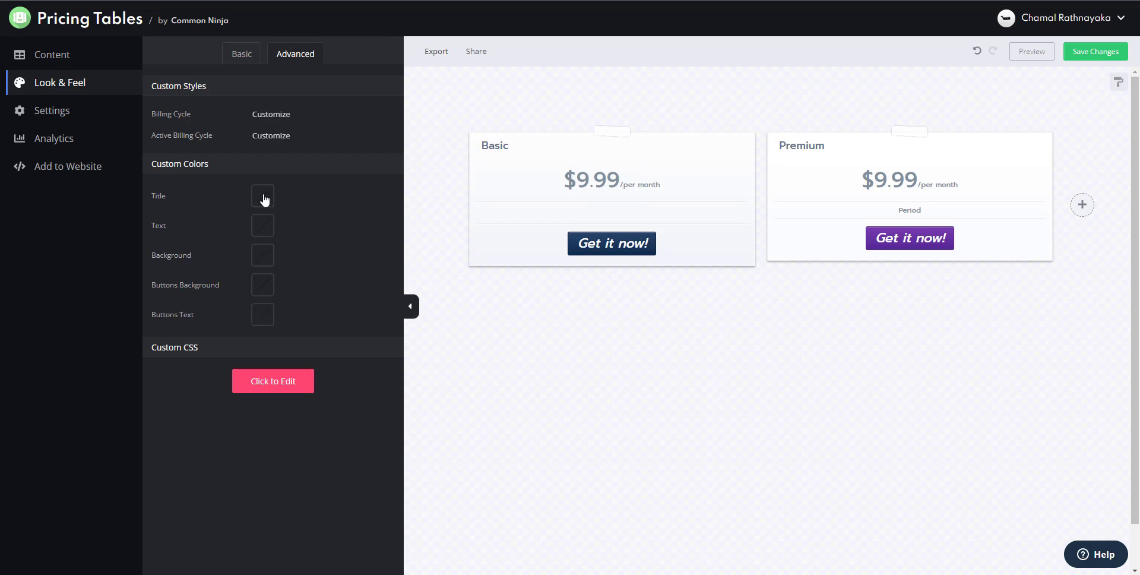
Examine the background options of the Active Billing Cycle custom style and return to the basic appearance options
{"action": "left_click", "coordinate": [278, 141]}
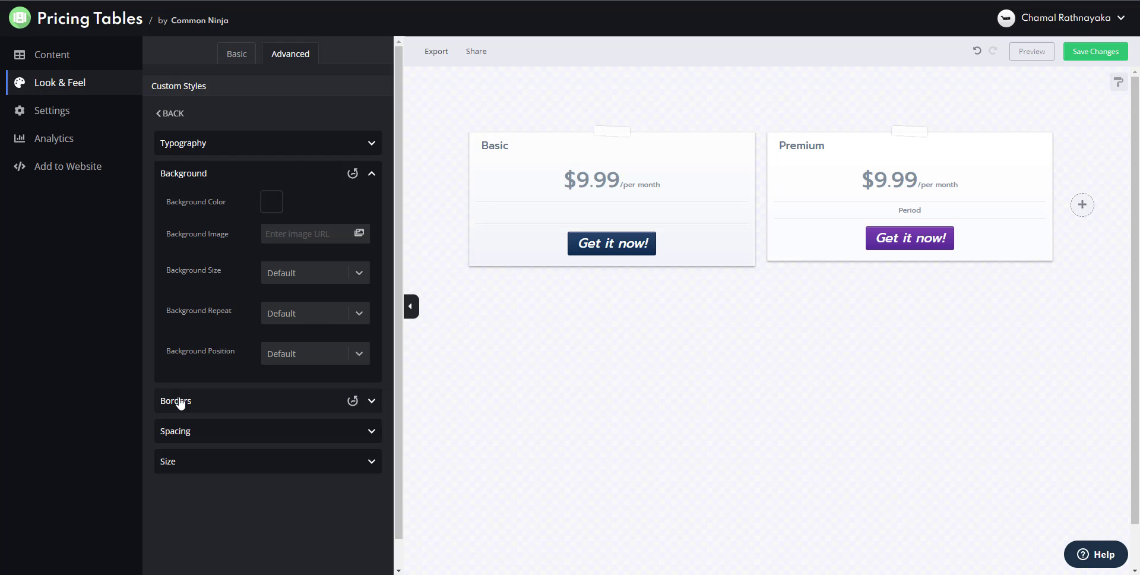
{"action": "left_click", "coordinate": [173, 114]}
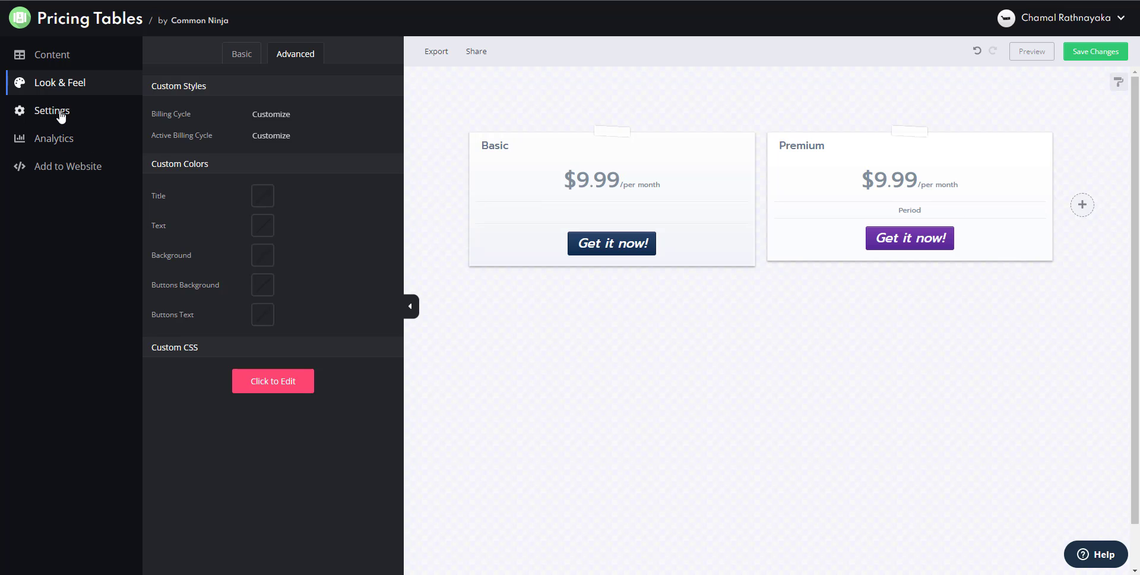
{"action": "left_click", "coordinate": [224, 58]}
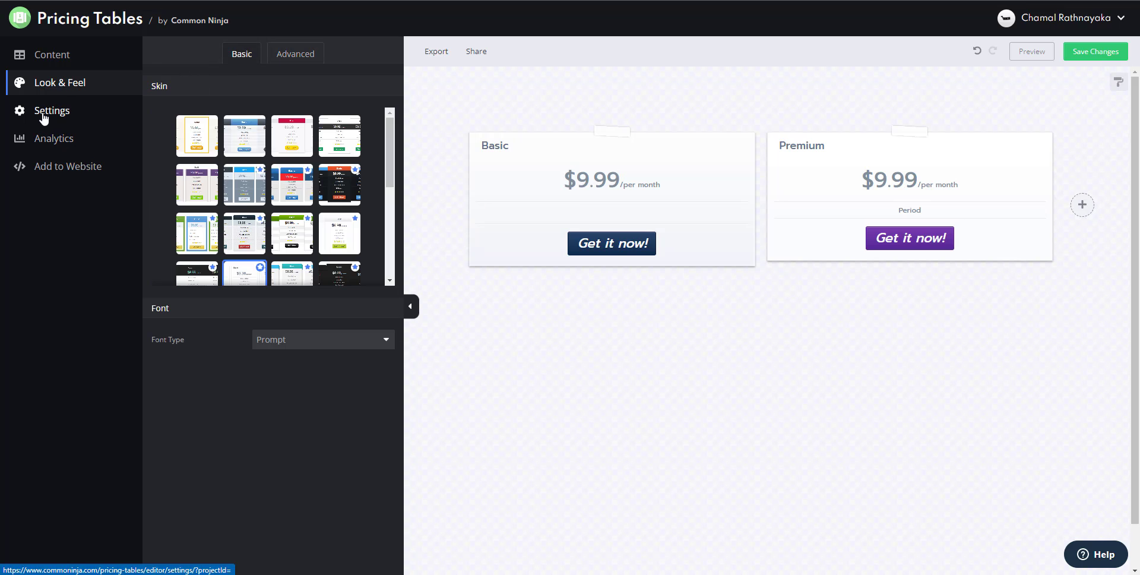
Open the pricing table's general settings and try switching the title display on and off
{"action": "left_click", "coordinate": [51, 110]}
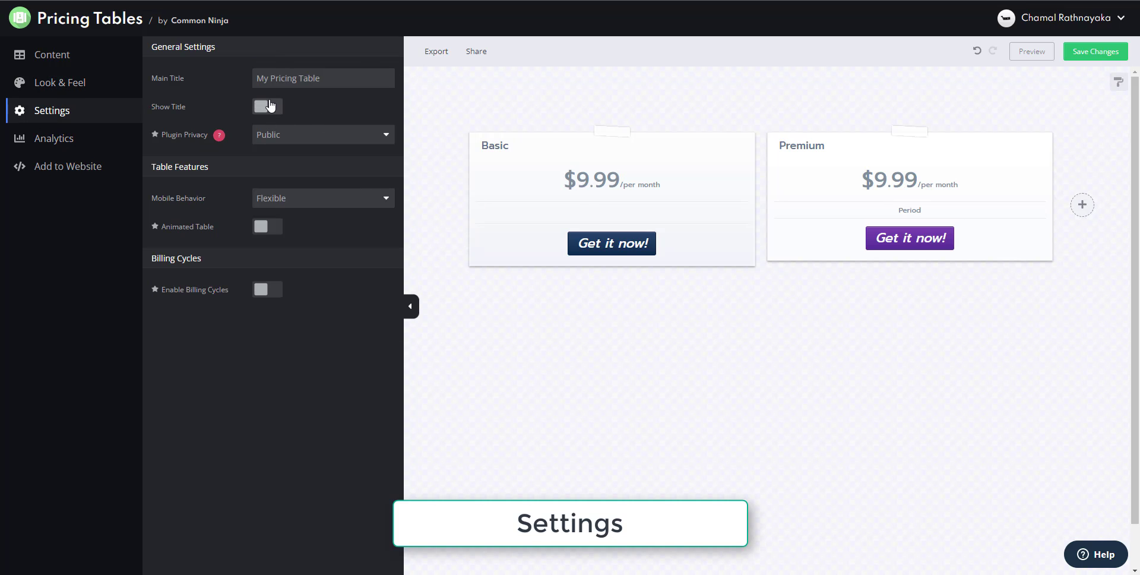
{"action": "left_click", "coordinate": [270, 106]}
{"action": "left_click", "coordinate": [270, 108]}
Try Scroll as the table's mobile behavior and return it to Flexible
{"action": "left_click", "coordinate": [296, 193]}
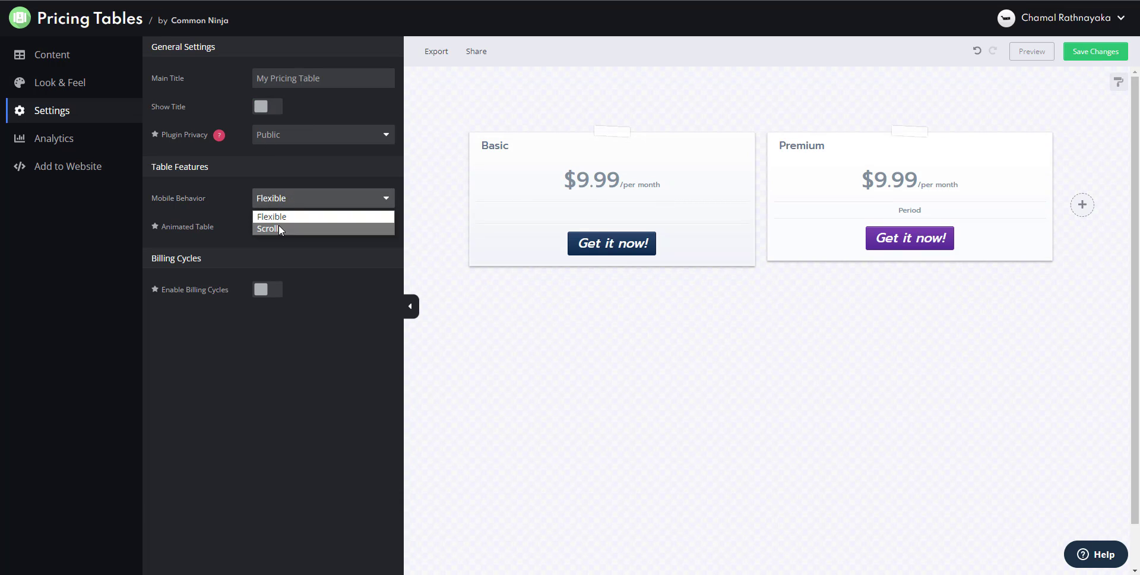
{"action": "left_click", "coordinate": [279, 226]}
{"action": "left_click", "coordinate": [317, 202]}
{"action": "left_click", "coordinate": [268, 217]}
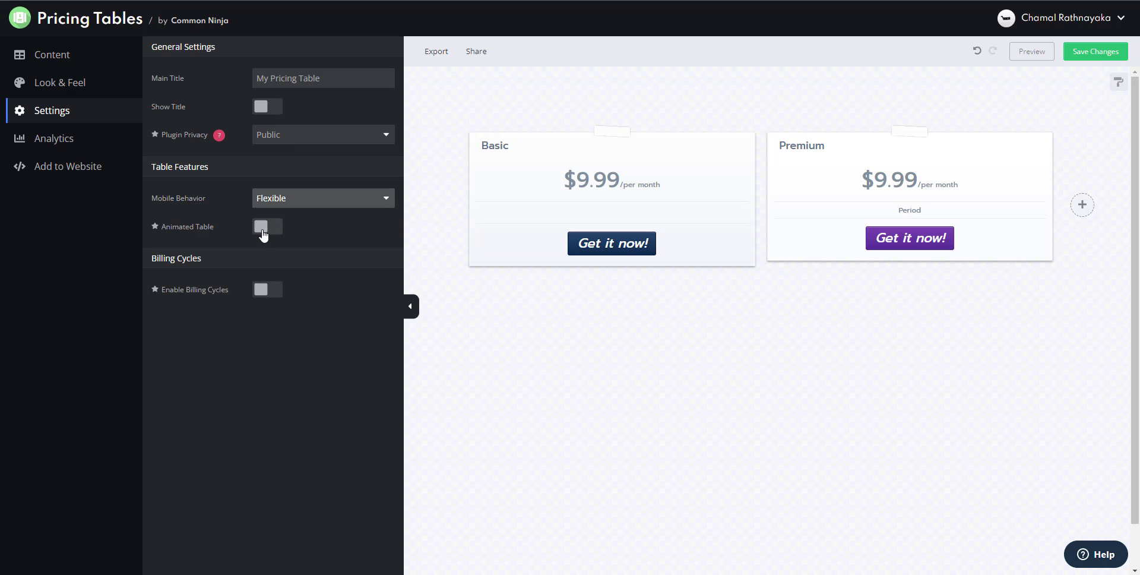
Turn on table animation and enable billing cycles with an additional third cycle
{"action": "left_click", "coordinate": [270, 230]}
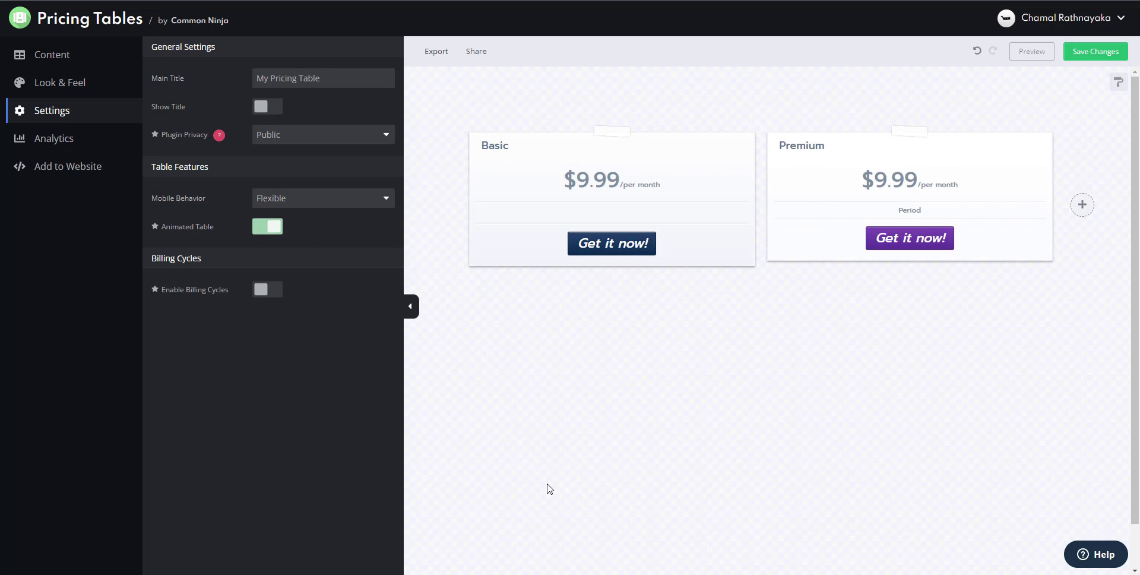
{"action": "left_click", "coordinate": [261, 290]}
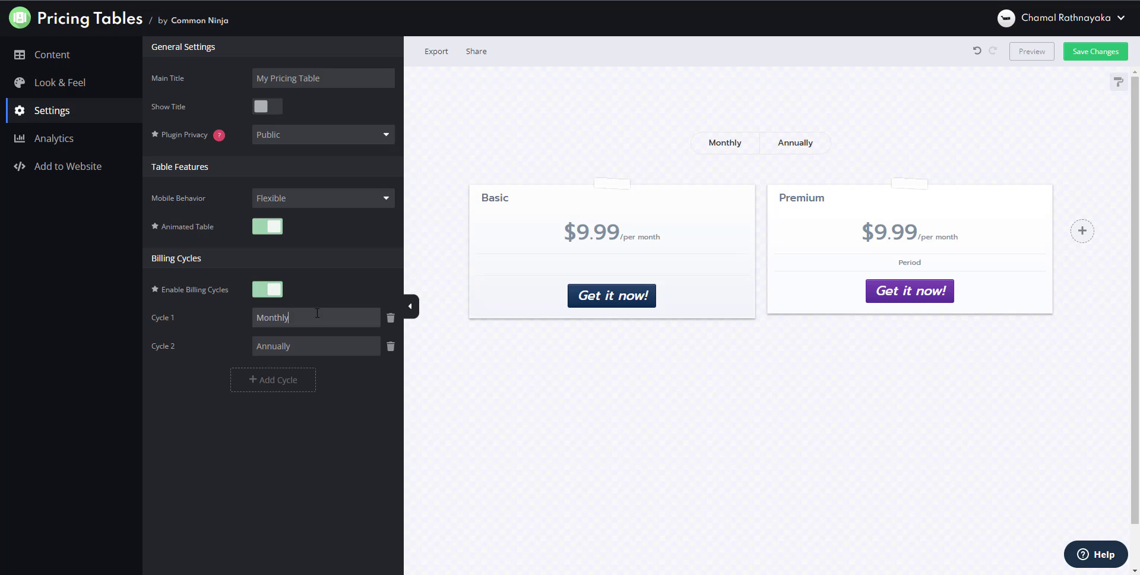
{"action": "left_click", "coordinate": [283, 381]}
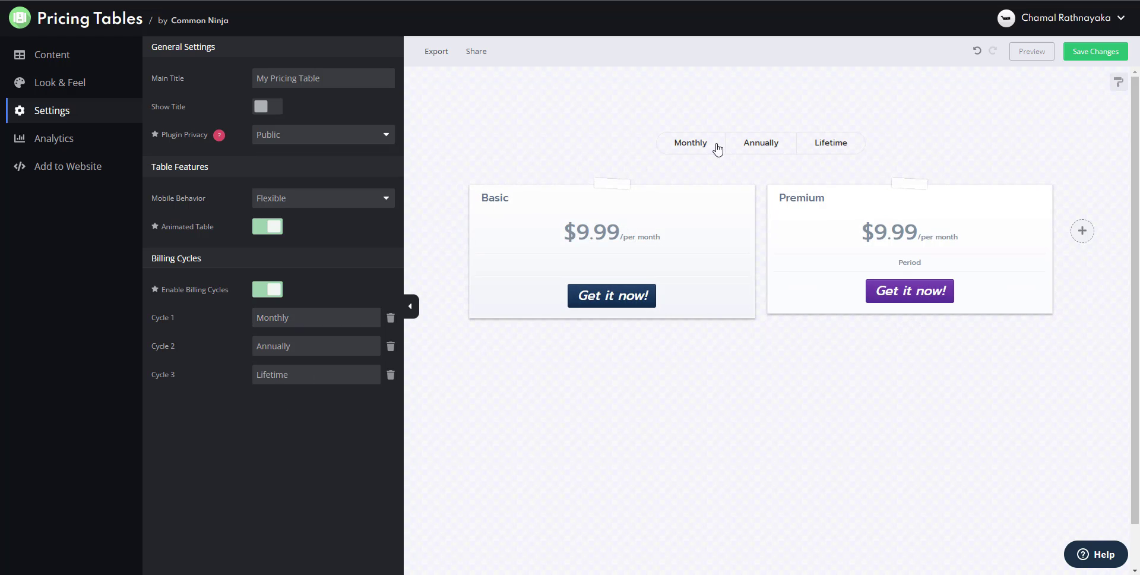
Check the table under the Monthly, Annually and Lifetime billing cycles and return to Monthly
{"action": "left_click", "coordinate": [699, 145]}
{"action": "left_click", "coordinate": [759, 148]}
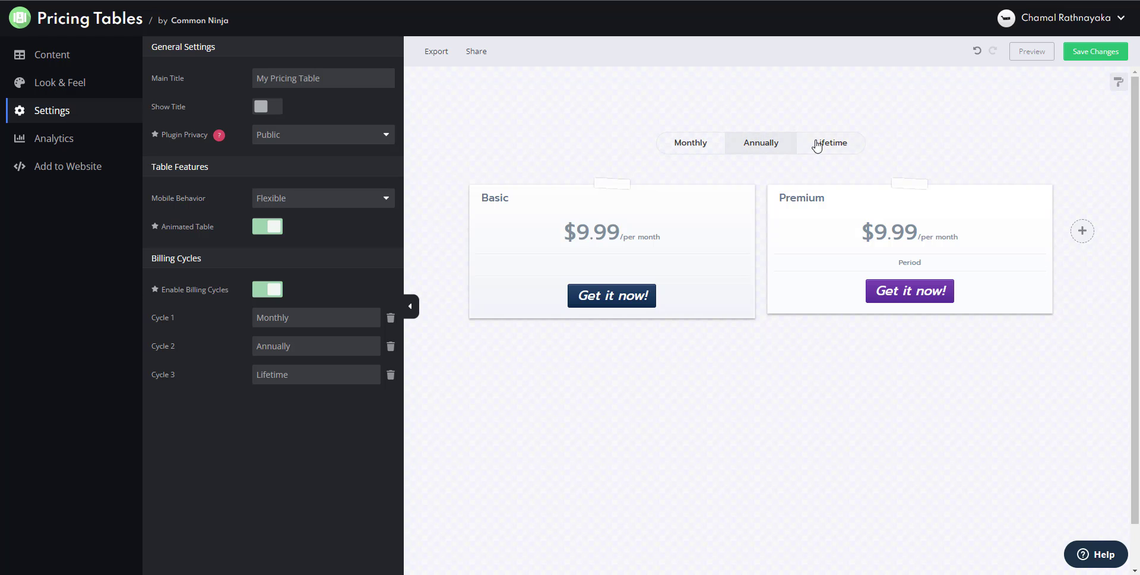
{"action": "left_click", "coordinate": [819, 148]}
{"action": "left_click", "coordinate": [668, 146]}
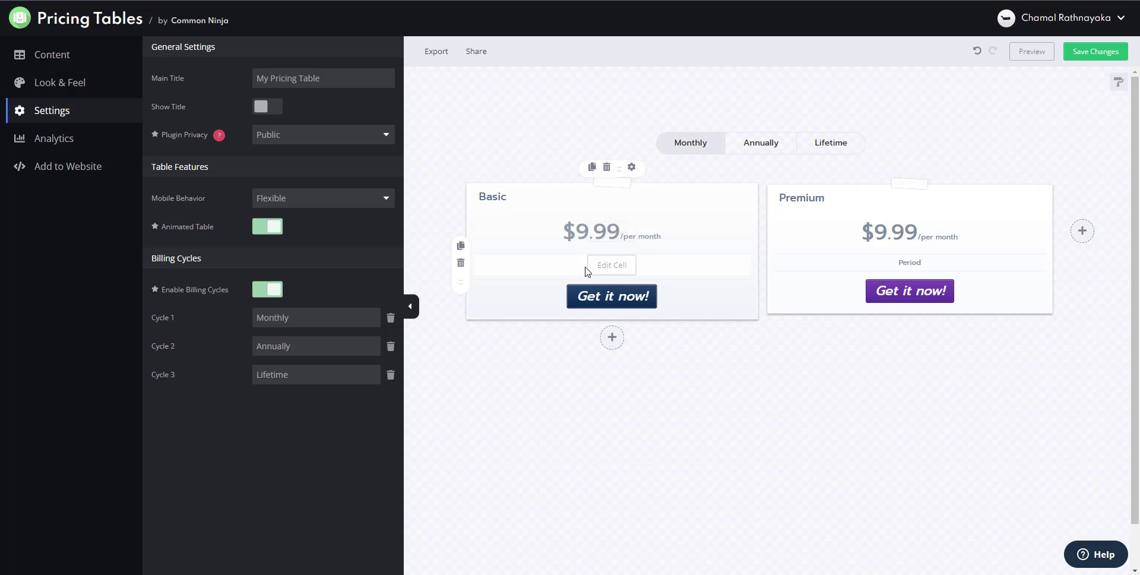
Try Button as the content type of the Basic plan's empty cell, and close the cell editor without saving
{"action": "left_click", "coordinate": [618, 269]}
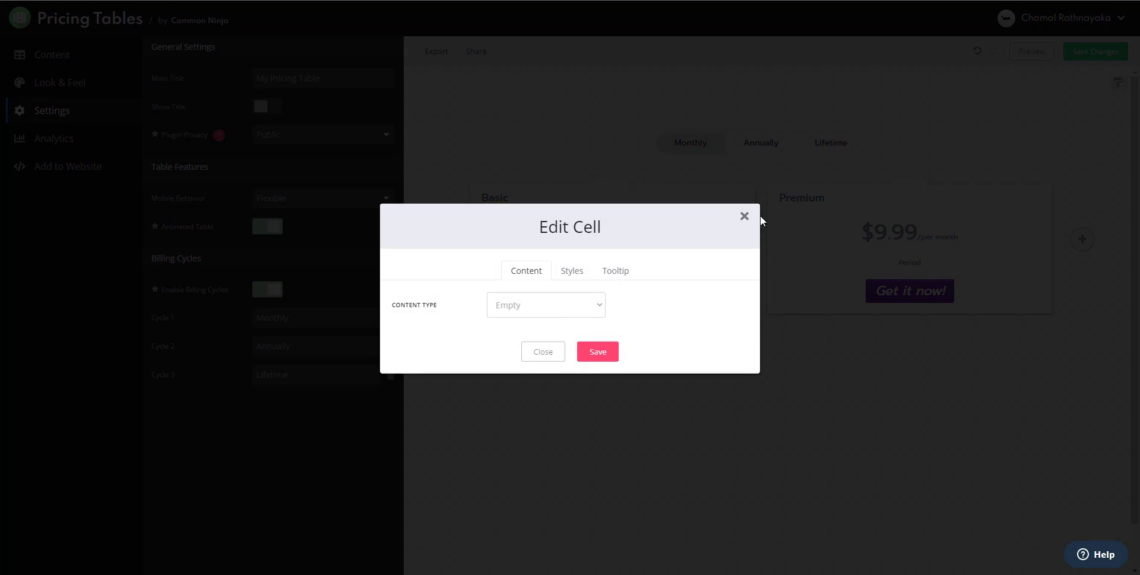
{"action": "left_click", "coordinate": [561, 304]}
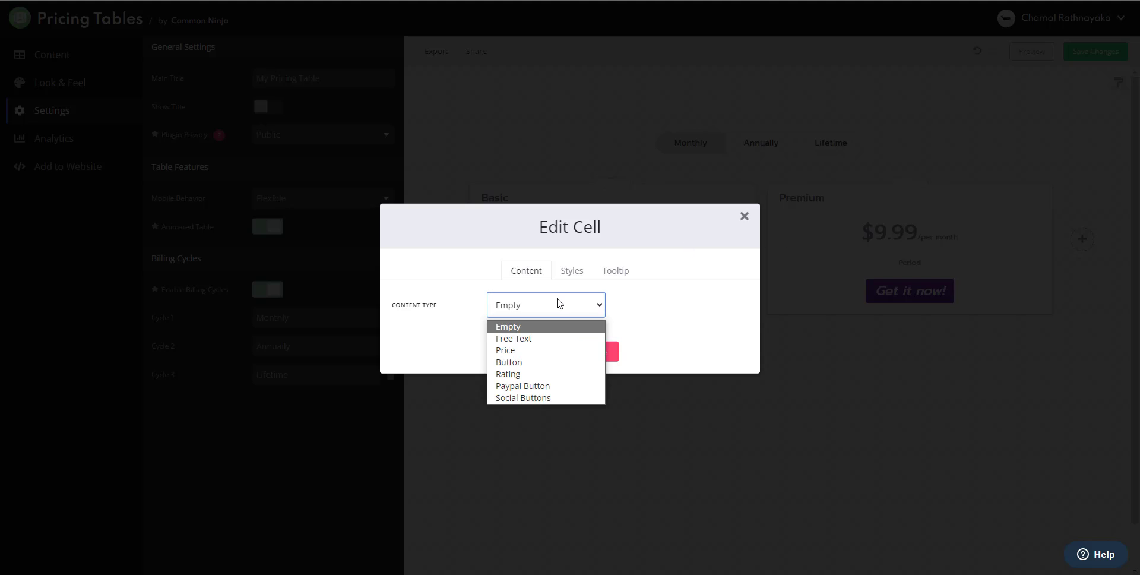
{"action": "left_click", "coordinate": [533, 363]}
{"action": "left_click", "coordinate": [591, 473]}
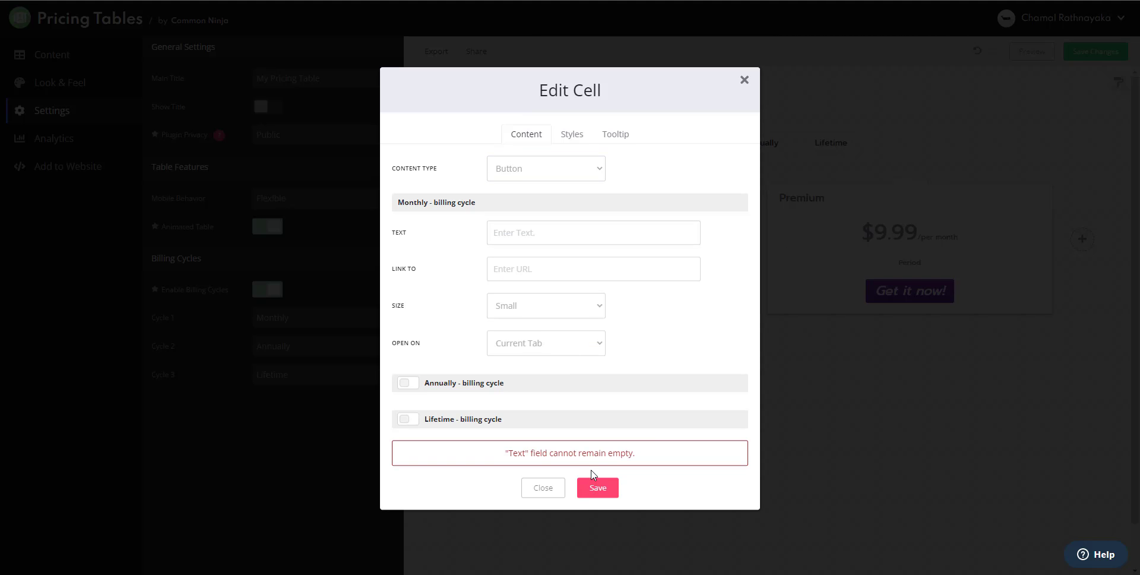
{"action": "left_click", "coordinate": [744, 80]}
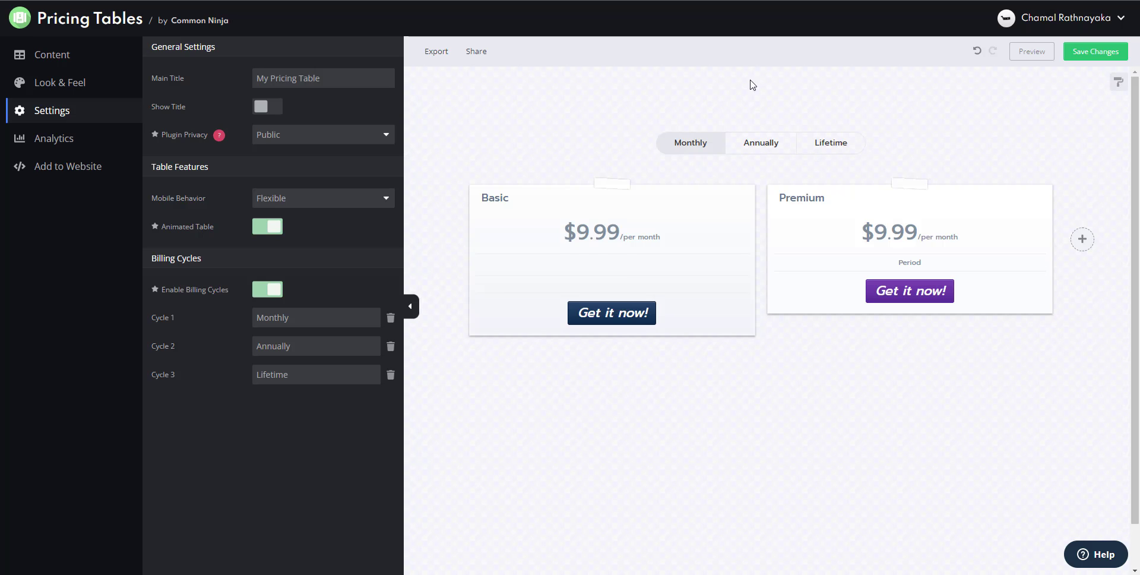
Set the content type of the Basic plan's blank Free Text cell to Paypal Button and save it
{"action": "left_click", "coordinate": [612, 277]}
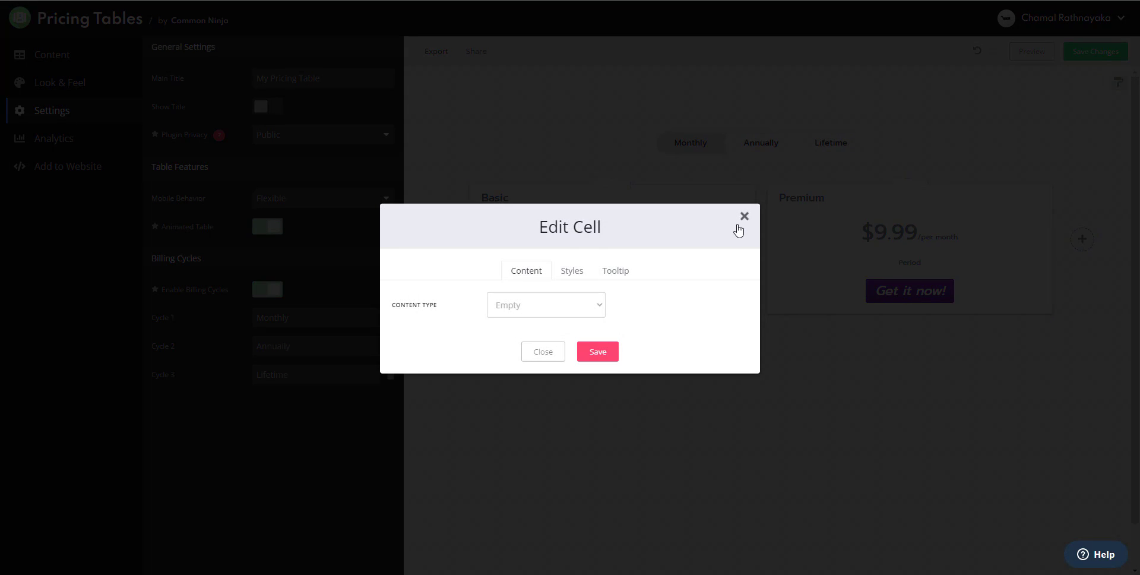
{"action": "left_click", "coordinate": [744, 215]}
{"action": "left_click", "coordinate": [614, 287]}
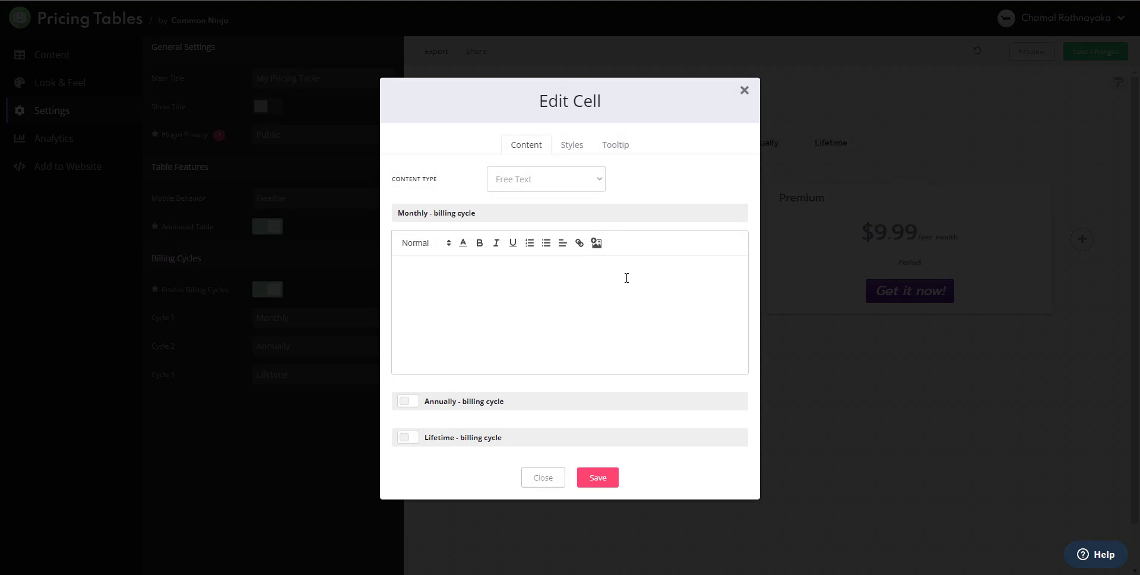
{"action": "left_click", "coordinate": [580, 180]}
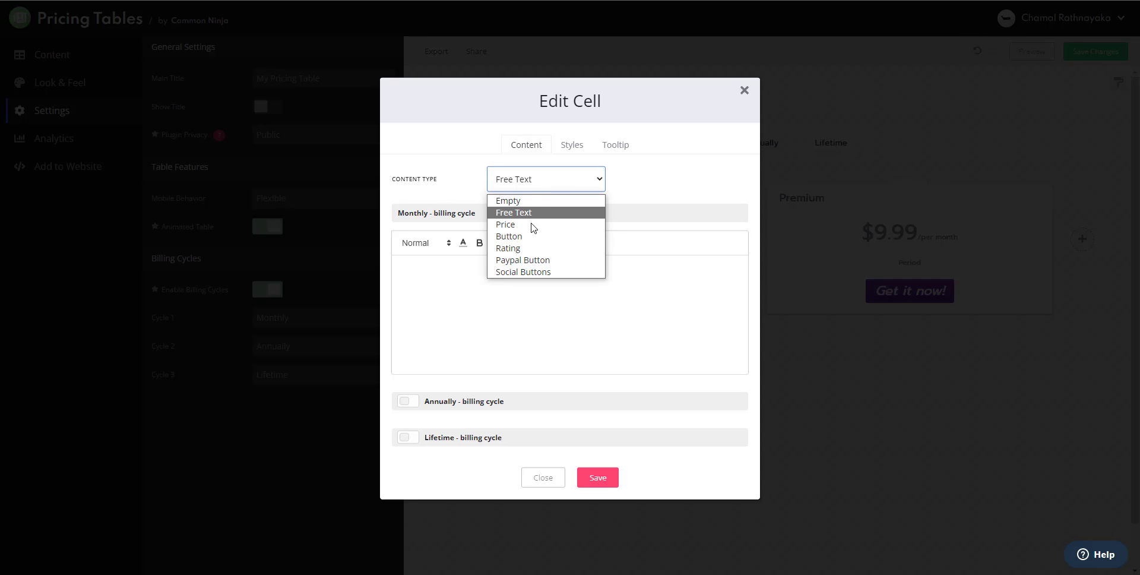
{"action": "left_click", "coordinate": [523, 261]}
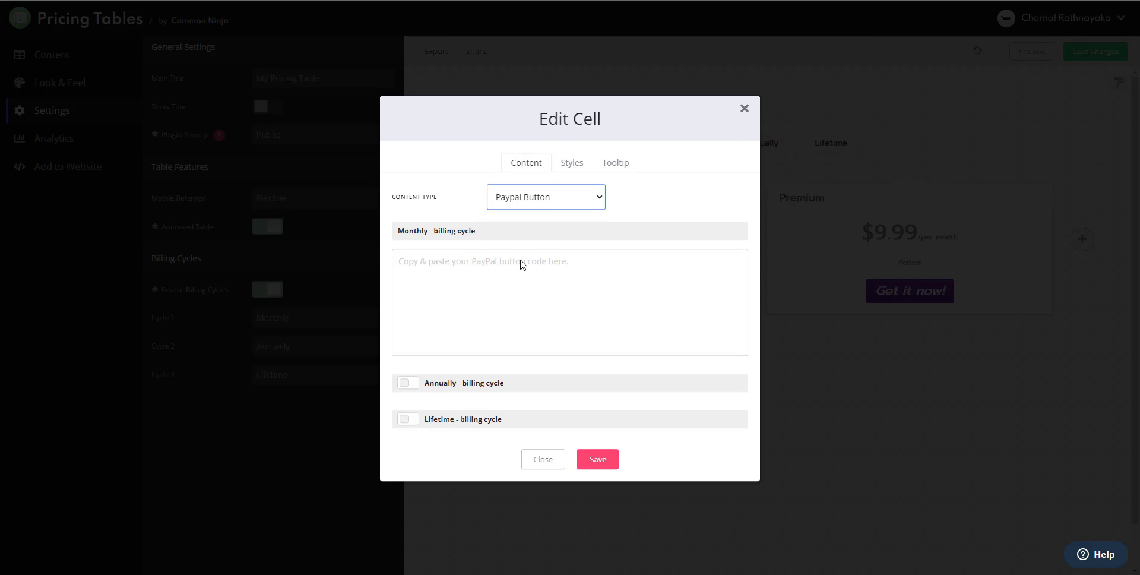
{"action": "left_click", "coordinate": [603, 459]}
Set the content type of the Basic plan's empty cell beneath the price to Social Buttons and save it
{"action": "left_click", "coordinate": [613, 264]}
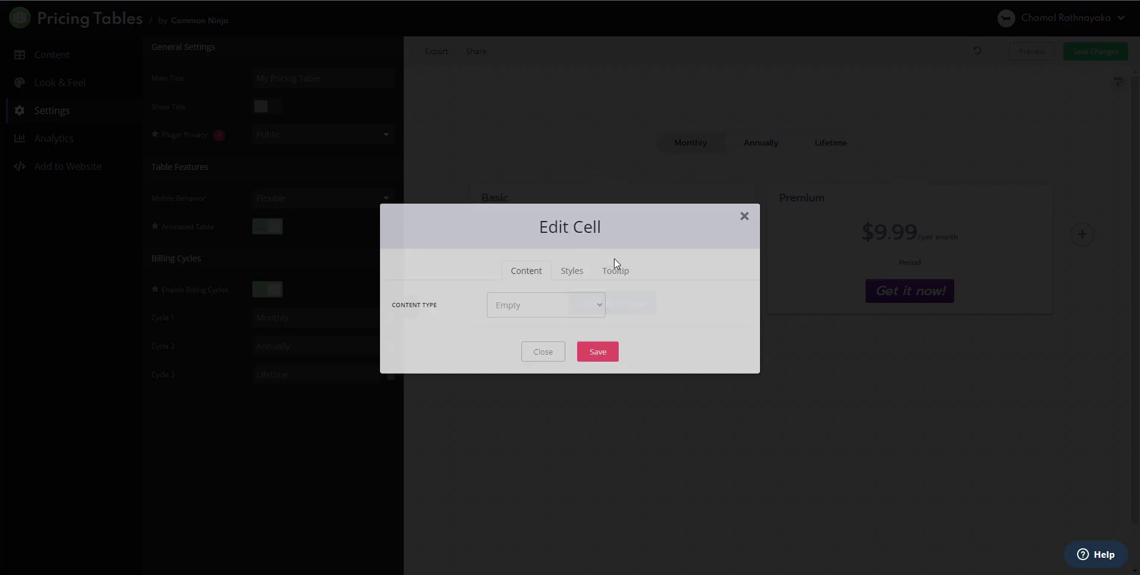
{"action": "left_click", "coordinate": [572, 279]}
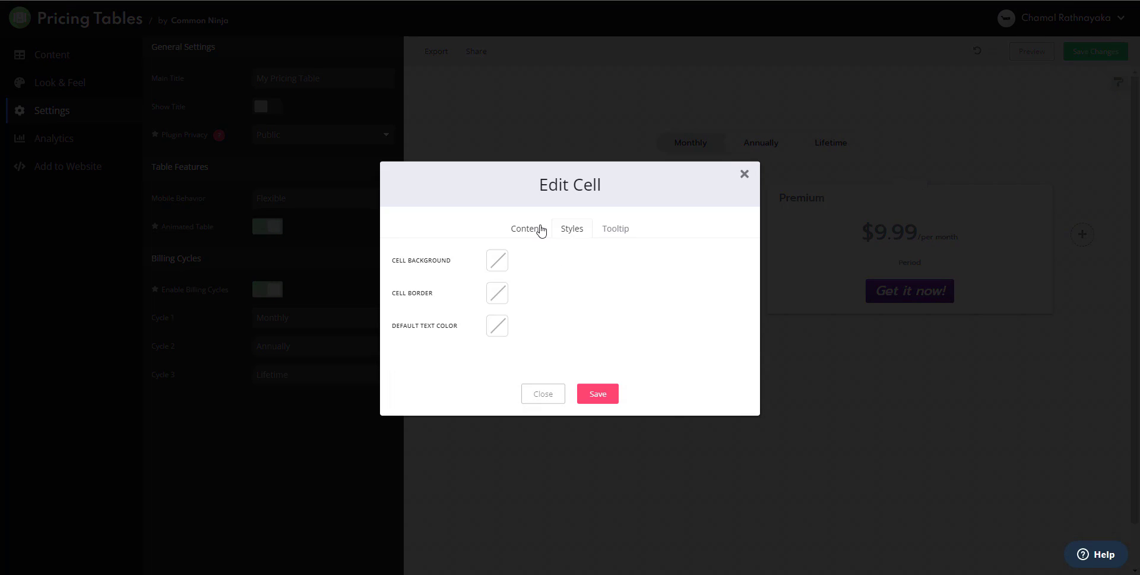
{"action": "left_click", "coordinate": [538, 229]}
{"action": "left_click", "coordinate": [550, 301]}
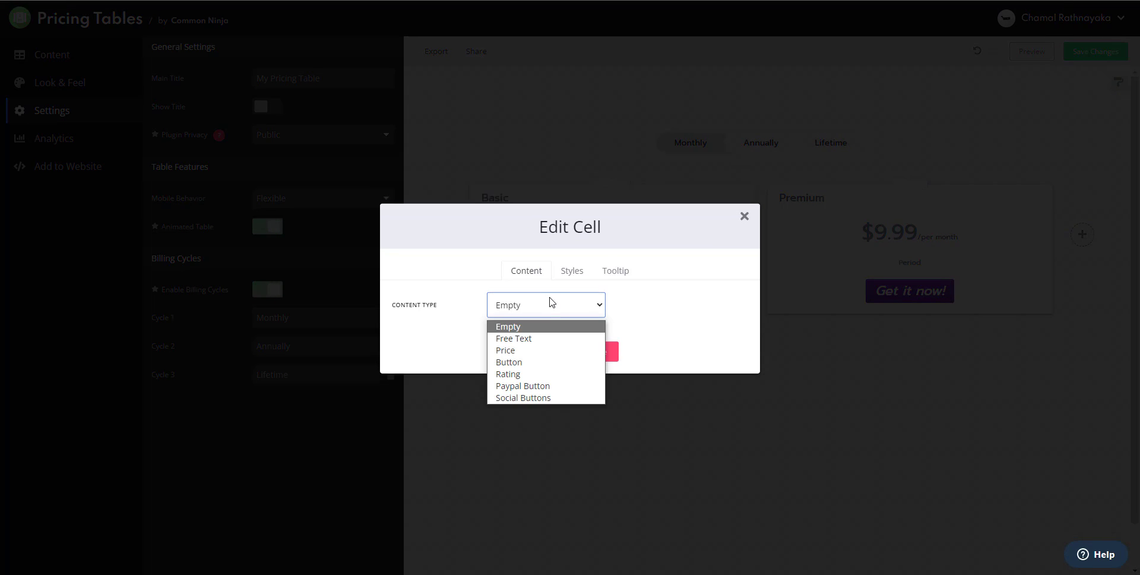
{"action": "left_click", "coordinate": [543, 399]}
{"action": "left_click", "coordinate": [603, 353]}
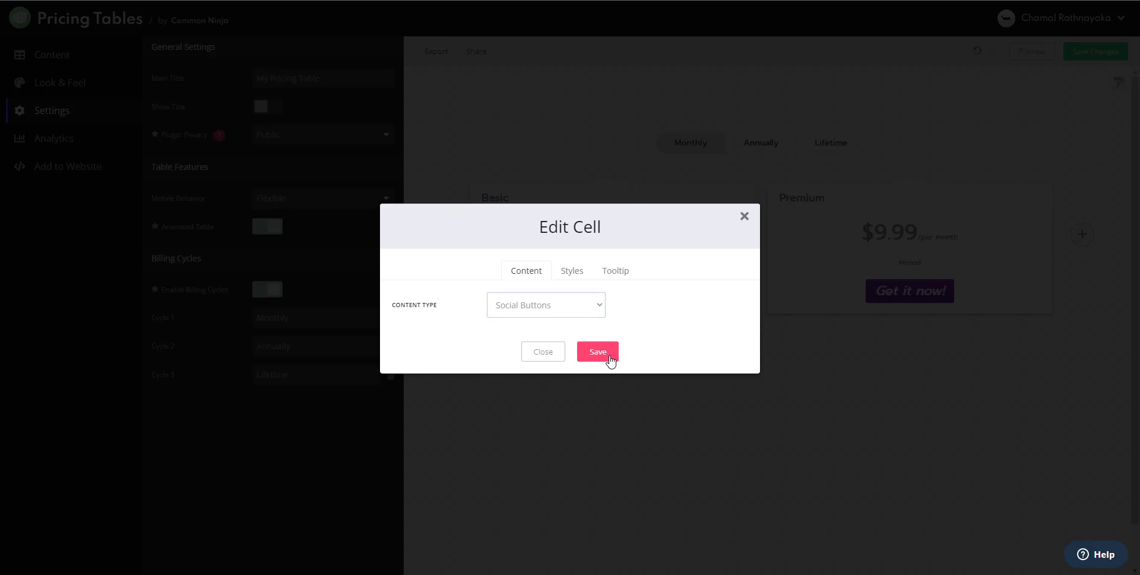
Change the Basic plan's social buttons cell to the Price content type and save it
{"action": "left_click", "coordinate": [621, 269]}
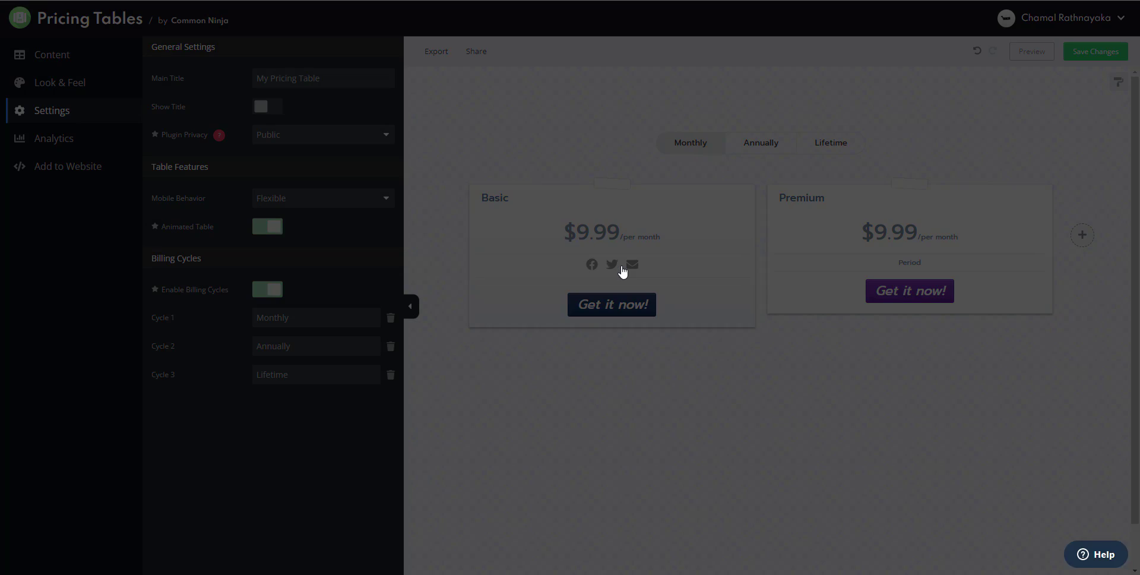
{"action": "left_click", "coordinate": [537, 310]}
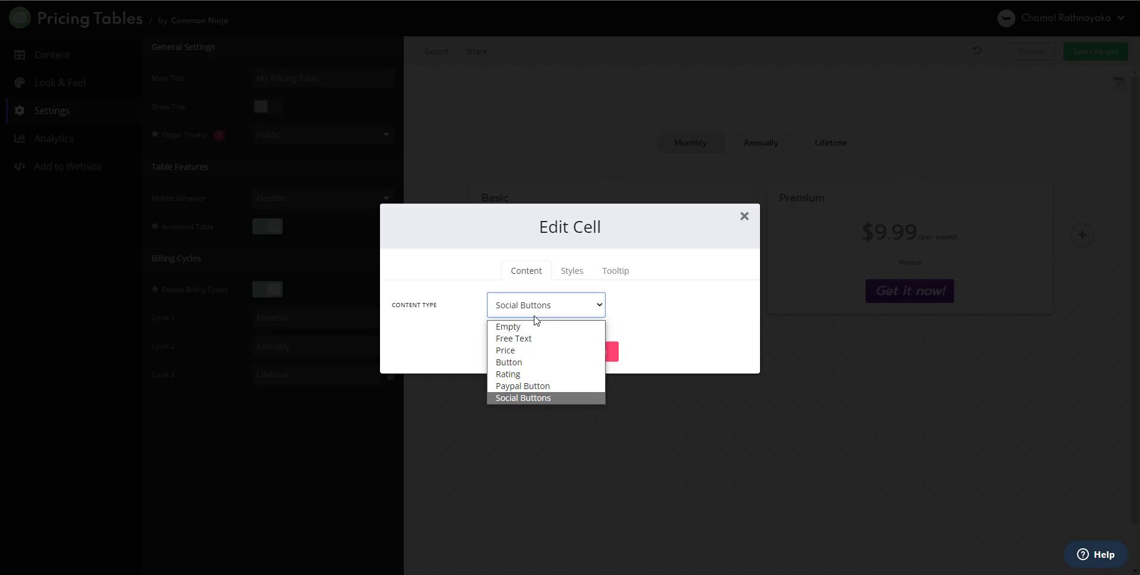
{"action": "left_click", "coordinate": [529, 350]}
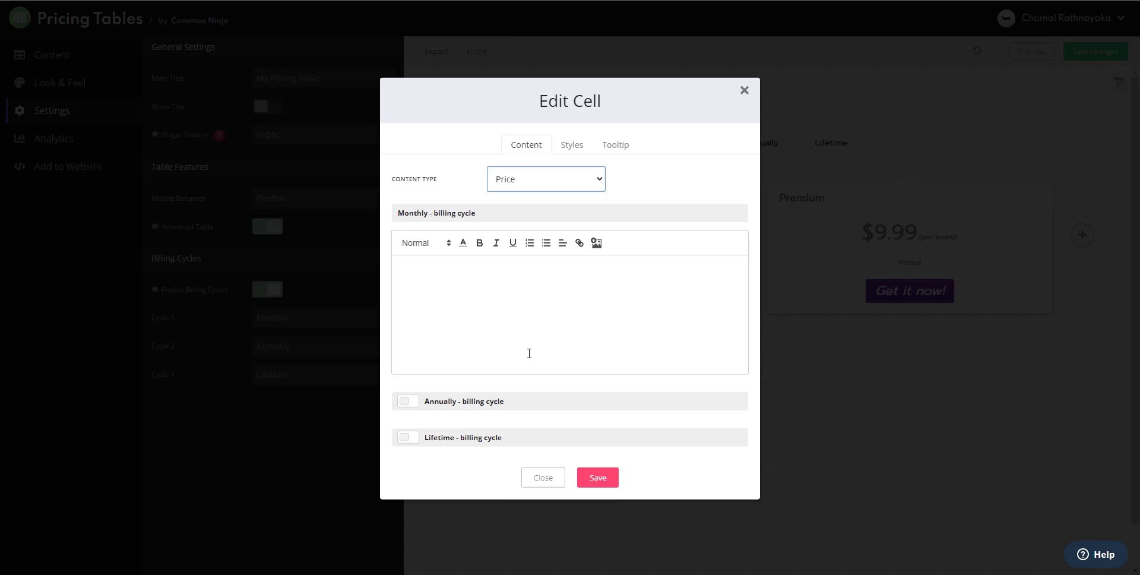
{"action": "left_click", "coordinate": [595, 478]}
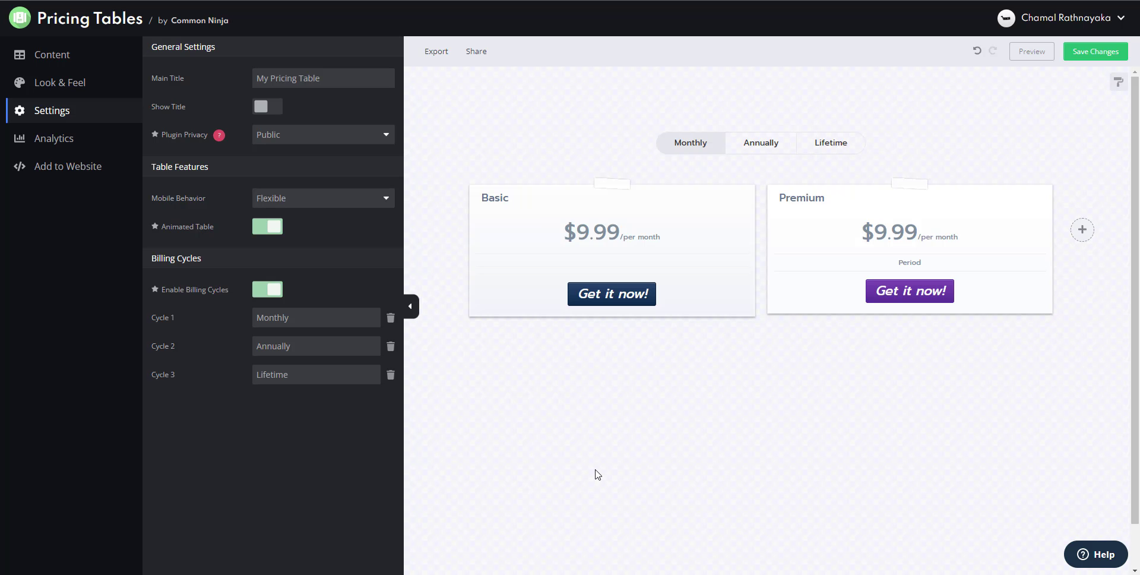
Try Free Text for the Basic plan's Paypal Button cell, discard the change, and delete that cell
{"action": "left_click", "coordinate": [611, 294]}
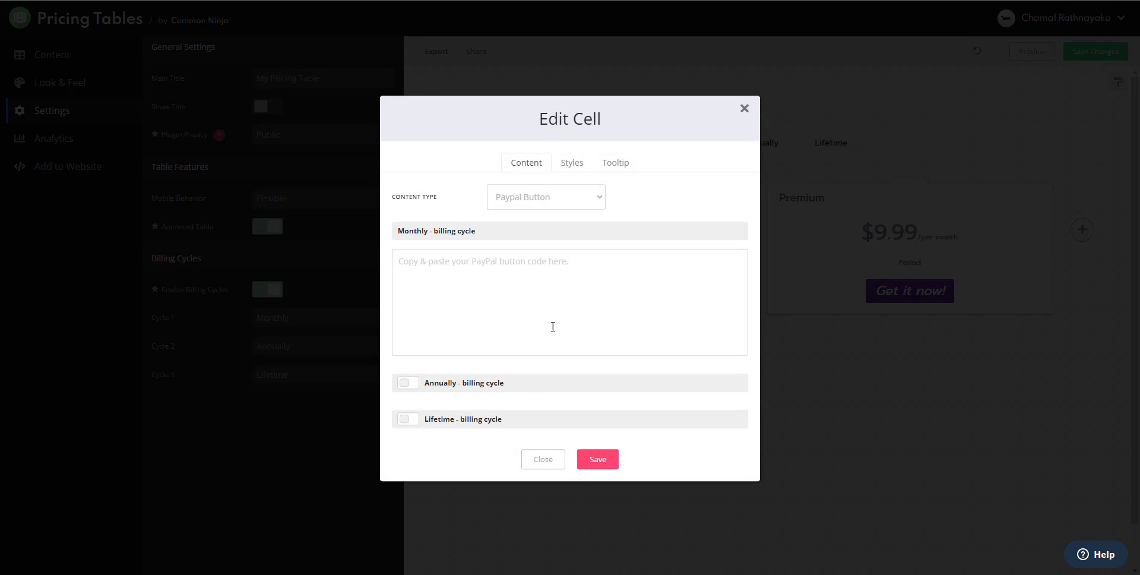
{"action": "left_click", "coordinate": [559, 202]}
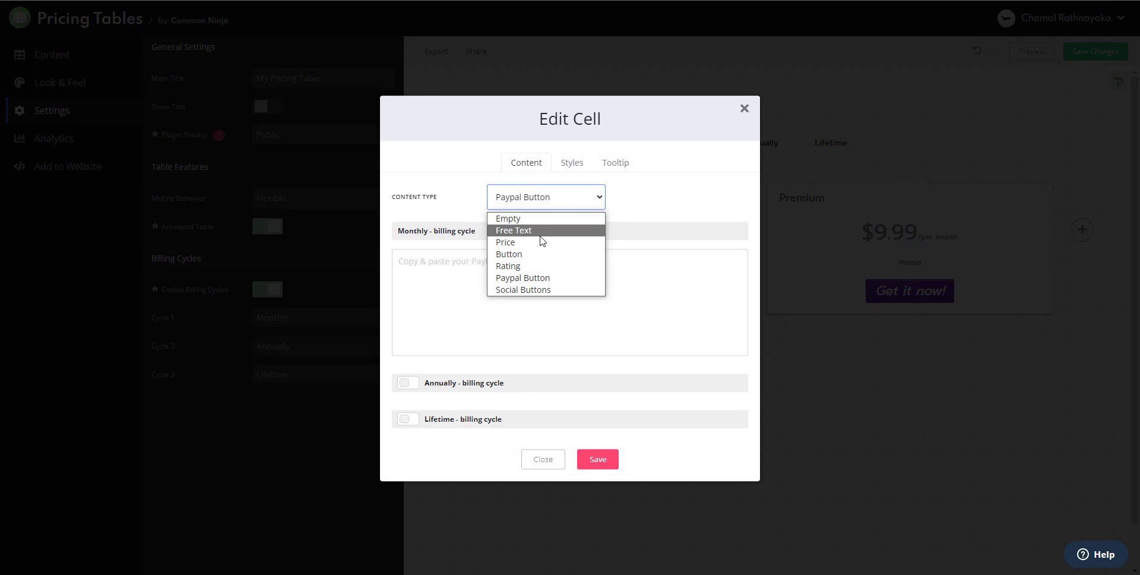
{"action": "left_click", "coordinate": [541, 233]}
{"action": "left_click", "coordinate": [484, 282]}
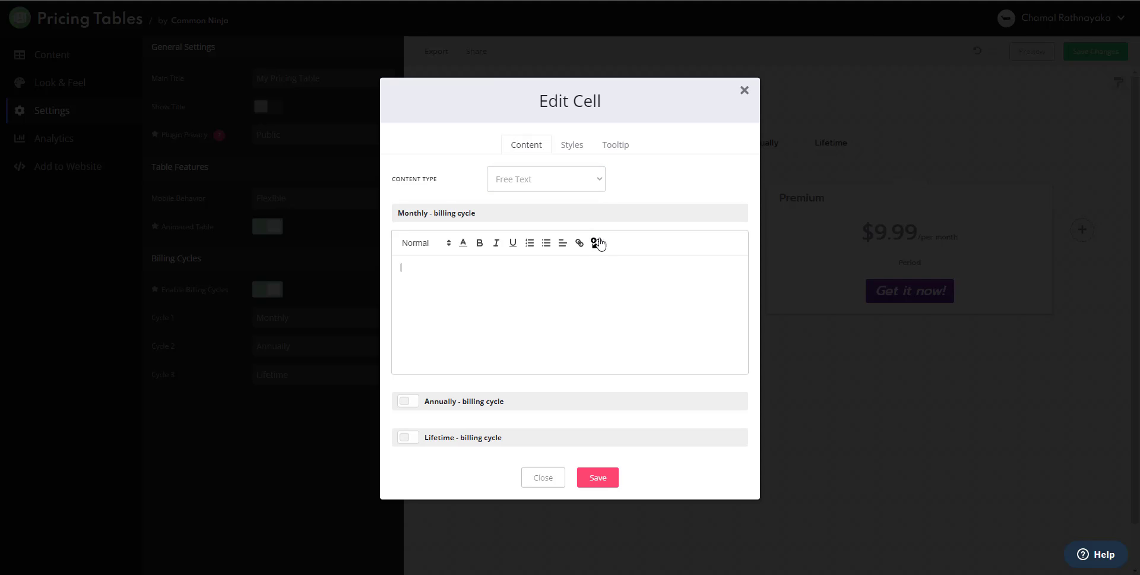
{"action": "left_click", "coordinate": [744, 91]}
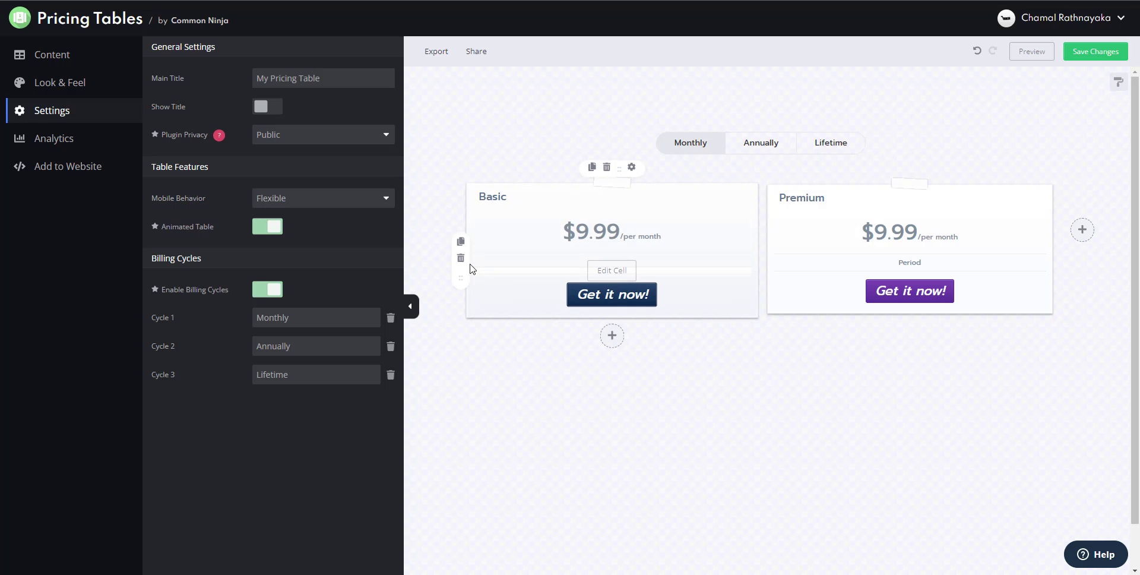
{"action": "left_click", "coordinate": [460, 271]}
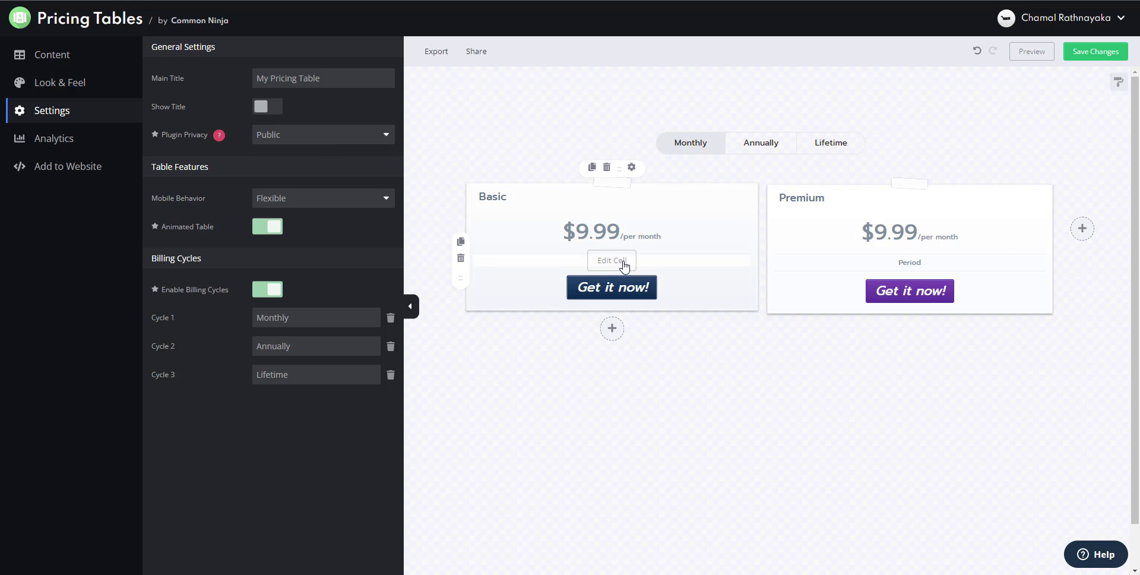
Start a bulleted list in the Basic plan's blank cell with "500 Searches/day" and "100 Keywords to track"
{"action": "left_click", "coordinate": [624, 263]}
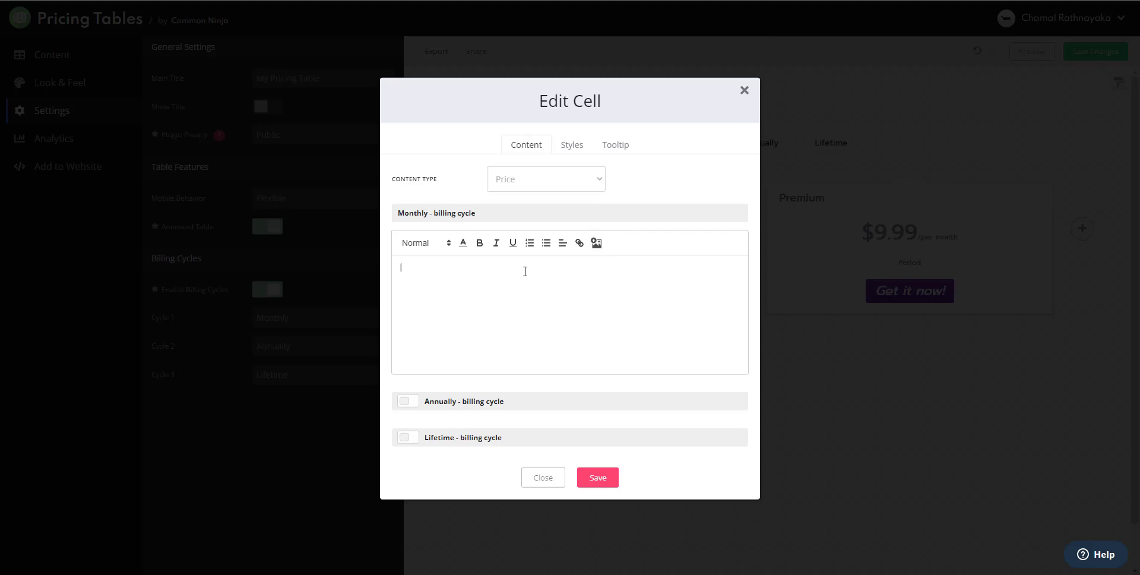
{"action": "left_click", "coordinate": [545, 242]}
{"action": "type", "text": "500 se"}
{"action": "type", "text": "arches"}
{"action": "type", "text": "/day 1"}
{"action": "type", "text": "00"}
{"action": "type", "text": " ke"}
{"action": "type", "text": "ywords to trac"}
{"action": "key", "text": "BackSpace"}
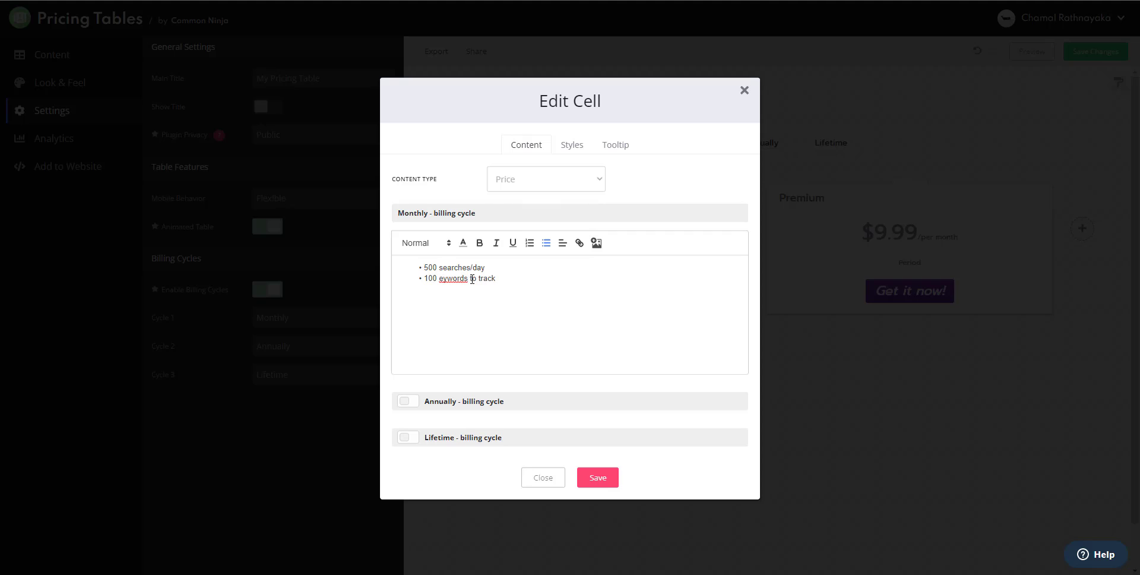
{"action": "type", "text": "K"}
{"action": "key", "text": "BackSpace"}
{"action": "type", "text": "S"}
Add the bullets "100 Pages per Audit" and "Email support" to the Basic plan's feature list
{"action": "left_click", "coordinate": [516, 278]}
{"action": "type", "text": "100 Audits"}
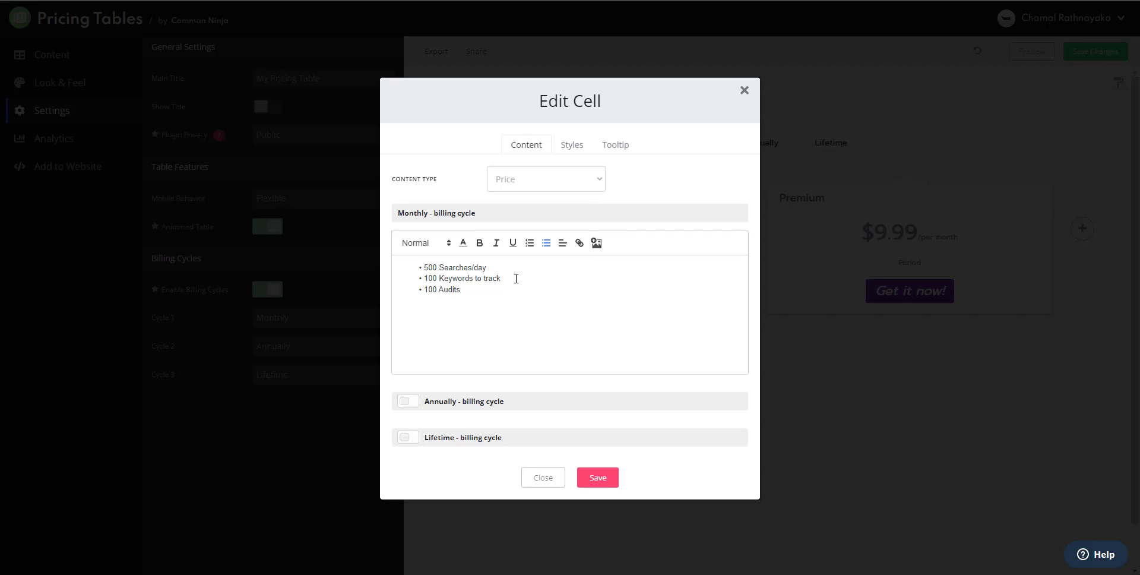
{"action": "type", "text": "pages per"}
{"action": "key", "text": "Delete"}
{"action": "type", "text": "P"}
{"action": "type", "text": "Email"}
{"action": "type", "text": " support"}
Make the numbers at the start of the first three feature bullets bold
{"action": "left_click_drag", "start_coordinate": [479, 303], "coordinate": [439, 289]}
{"action": "left_click", "coordinate": [479, 242]}
{"action": "left_click", "coordinate": [425, 278]}
{"action": "left_click", "coordinate": [479, 242]}
{"action": "left_click", "coordinate": [479, 242]}
{"action": "left_click", "coordinate": [425, 300]}
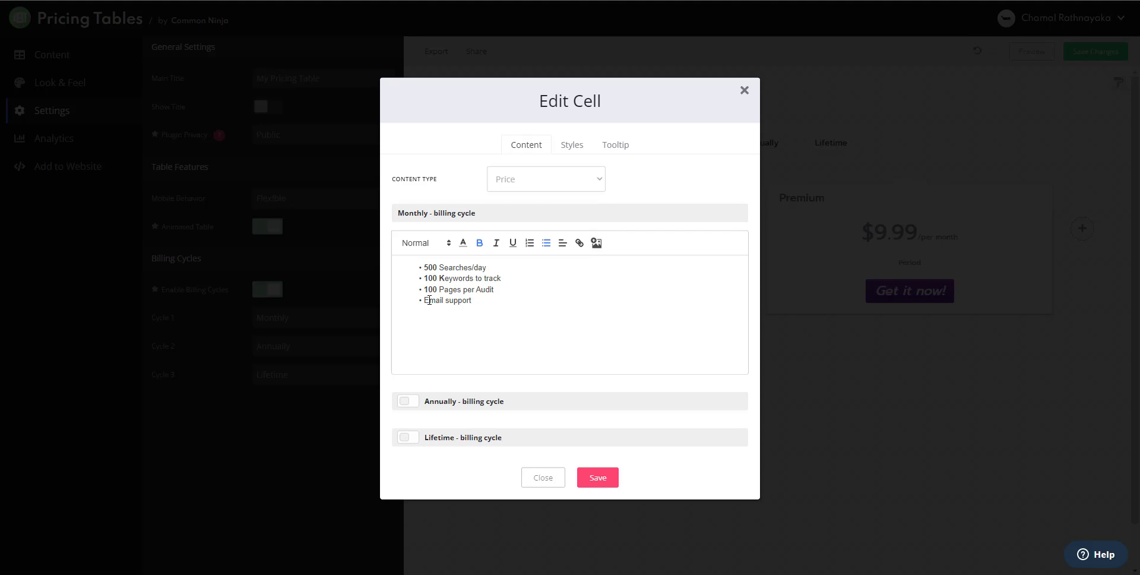
Copy the whole feature list and save the Basic plan's cell
{"action": "left_click_drag", "start_coordinate": [482, 300], "coordinate": [412, 257]}
{"action": "key", "text": "ctrl+c"}
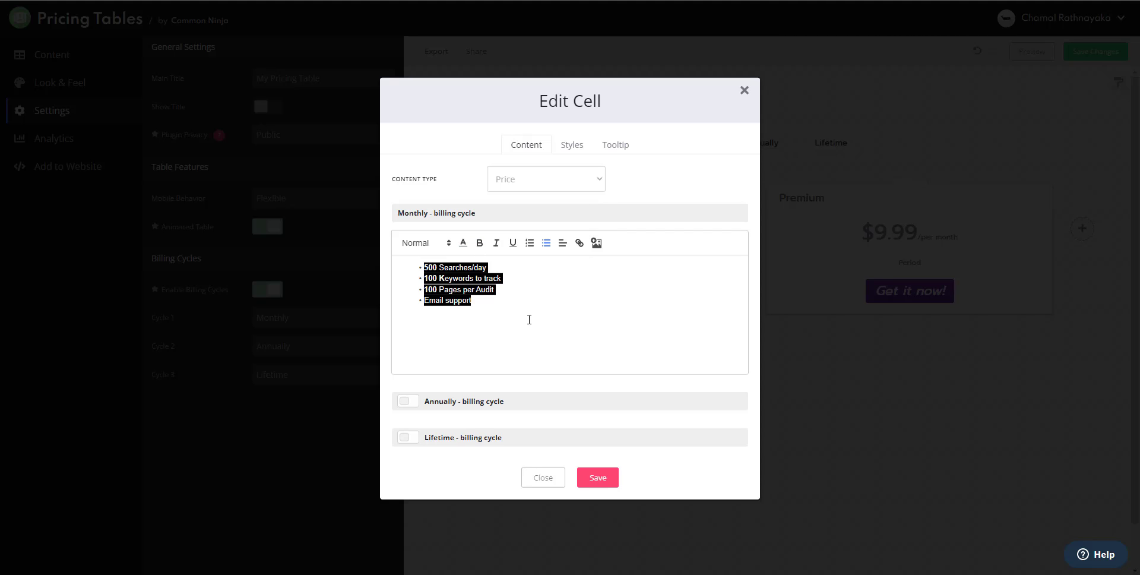
{"action": "left_click", "coordinate": [529, 319]}
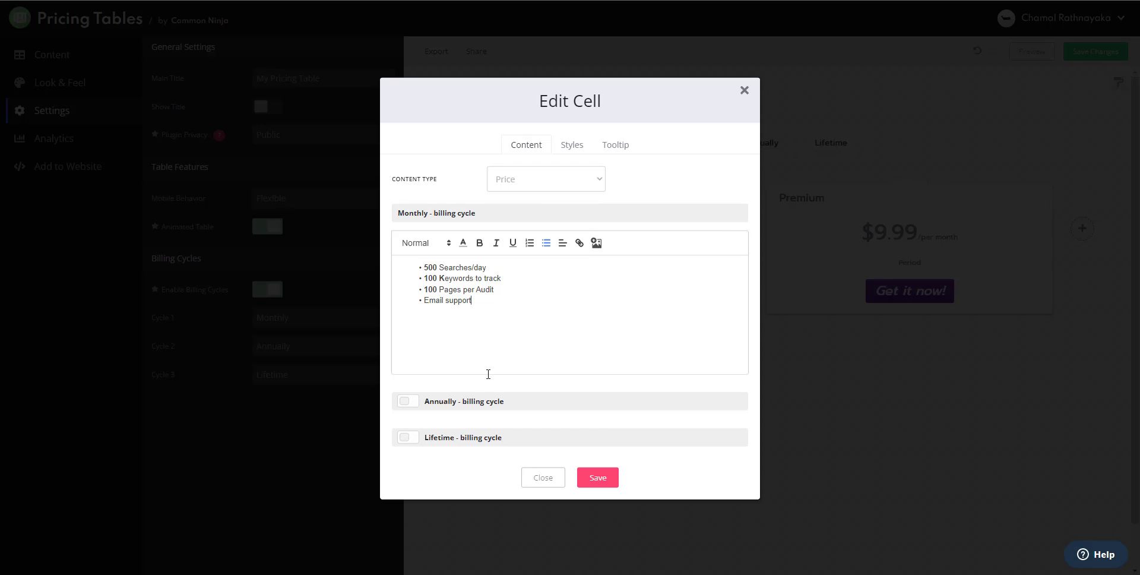
{"action": "left_click", "coordinate": [601, 480]}
Check the table under the Annually, Lifetime and Monthly billing cycles, ending on Annually
{"action": "left_click", "coordinate": [775, 144]}
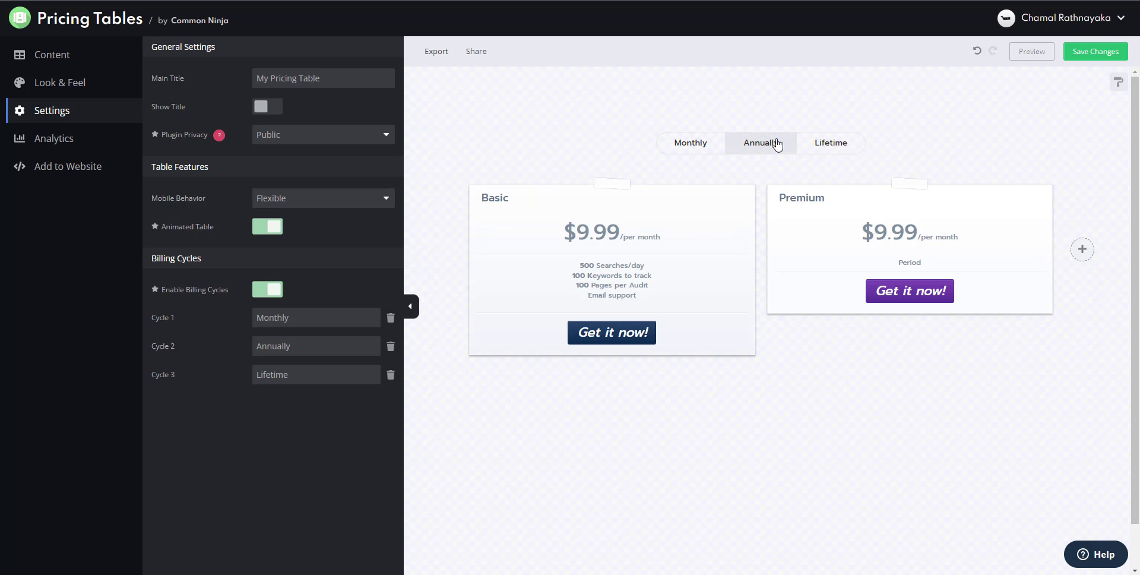
{"action": "left_click", "coordinate": [831, 142]}
{"action": "left_click", "coordinate": [722, 145]}
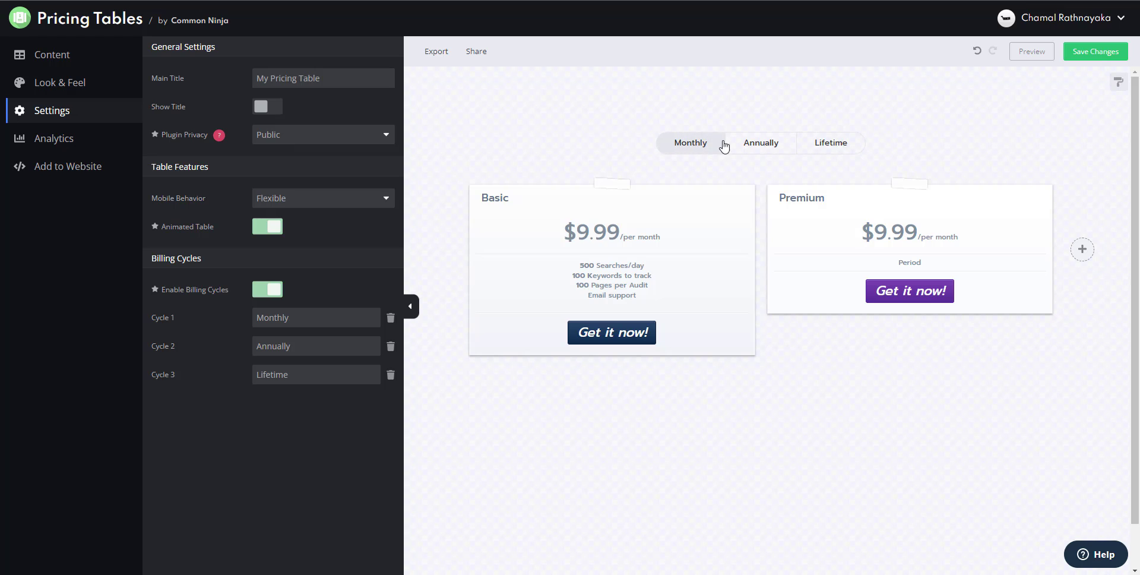
{"action": "left_click", "coordinate": [751, 144]}
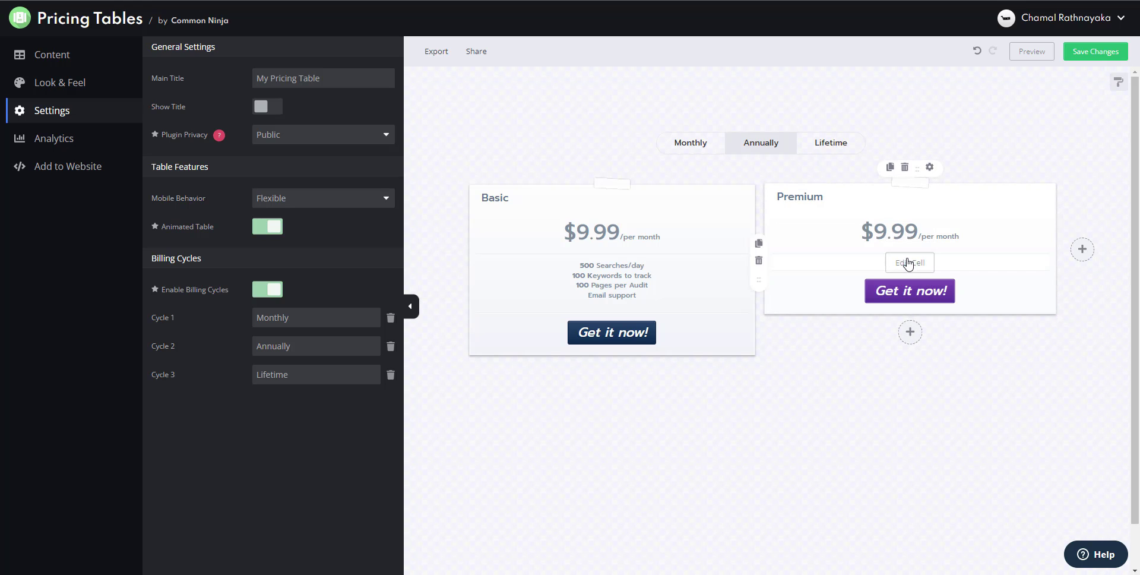
Replace the "Period" text in the Premium plan's cell with the copied feature list, without the trailing blank line
{"action": "left_click", "coordinate": [908, 261]}
{"action": "key", "text": "ctrl+a"}
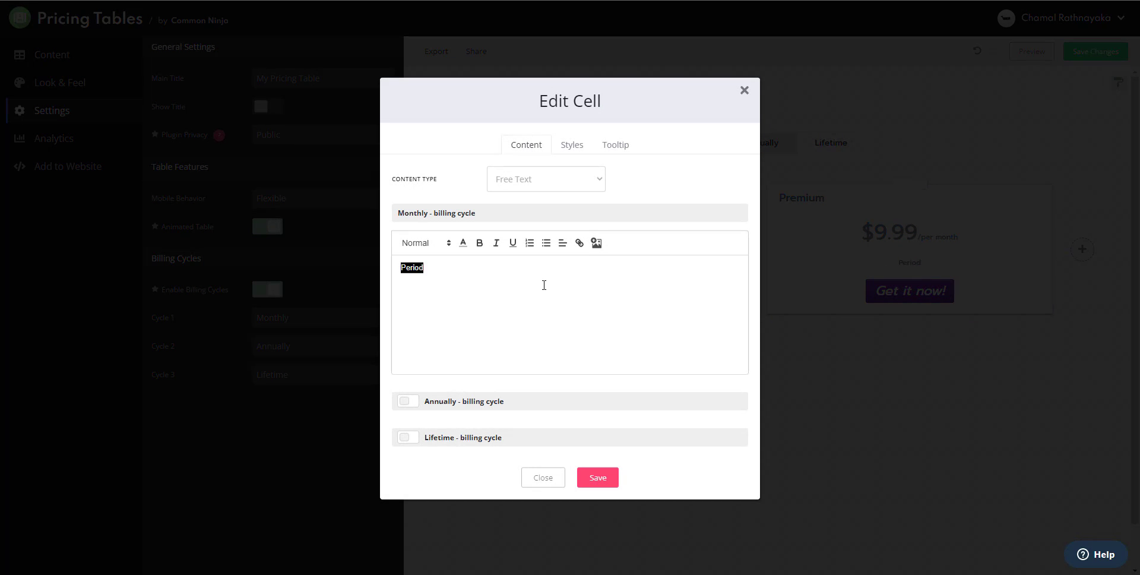
{"action": "key", "text": "ctrl+v"}
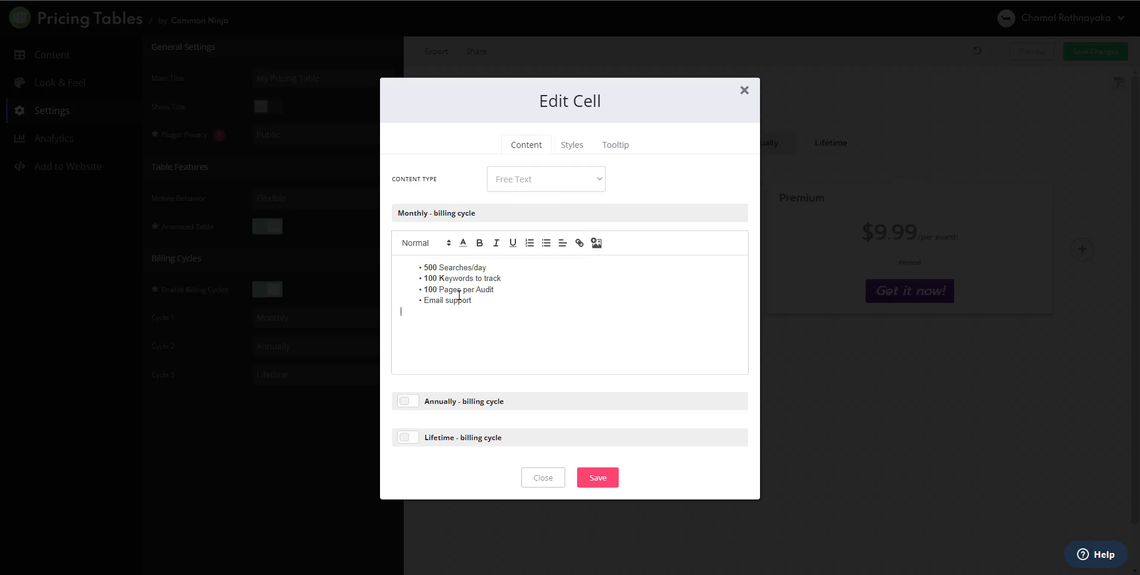
{"action": "key", "text": "BackSpace"}
Change the Premium plan's first two bullets to "1,000 Searches/day" and "1,000 Keywords to track"
{"action": "left_click", "coordinate": [425, 267]}
{"action": "key", "text": "Delete"}
{"action": "type", "text": "10"}
{"action": "left_click", "coordinate": [433, 279]}
{"action": "type", "text": "0"}
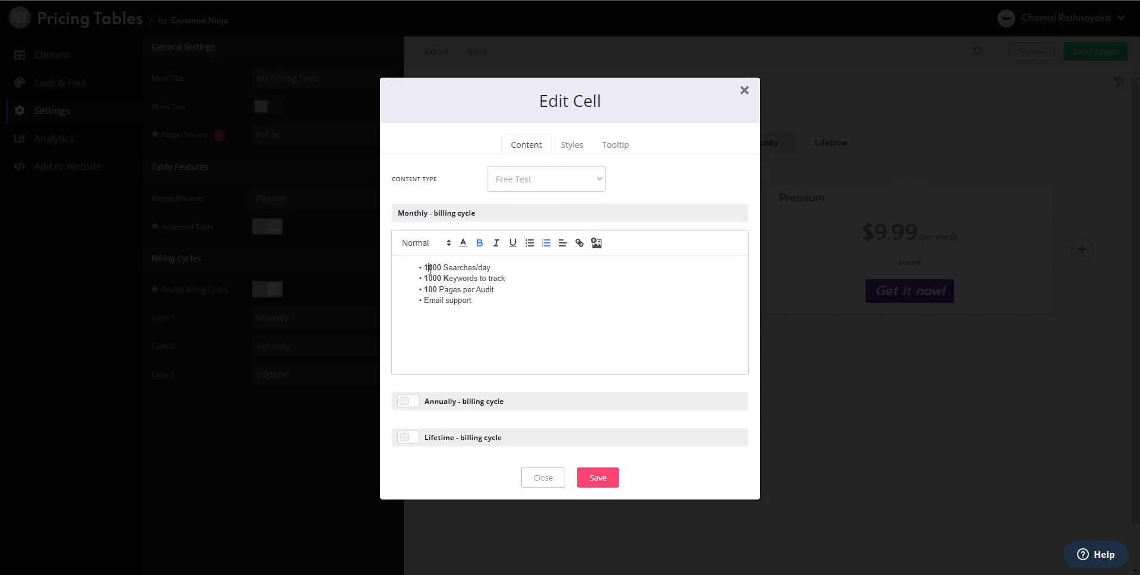
{"action": "left_click", "coordinate": [430, 267]}
{"action": "type", "text": ","}
{"action": "left_click", "coordinate": [430, 279]}
{"action": "type", "text": ","}
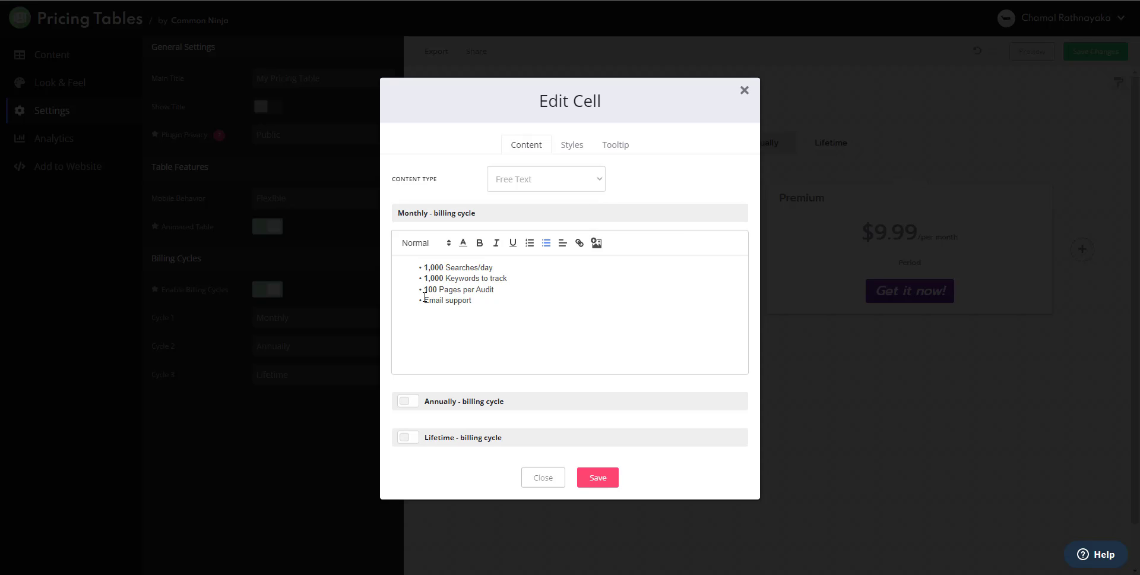
Change the Premium plan's last two bullets to "10,000 Pages per Audit" and "Email and phone support", and save the cell
{"action": "left_click", "coordinate": [435, 292]}
{"action": "type", "text": "00"}
{"action": "type", "text": ","}
{"action": "left_click", "coordinate": [445, 301]}
{"action": "type", "text": "and phone"}
{"action": "left_click", "coordinate": [596, 477]}
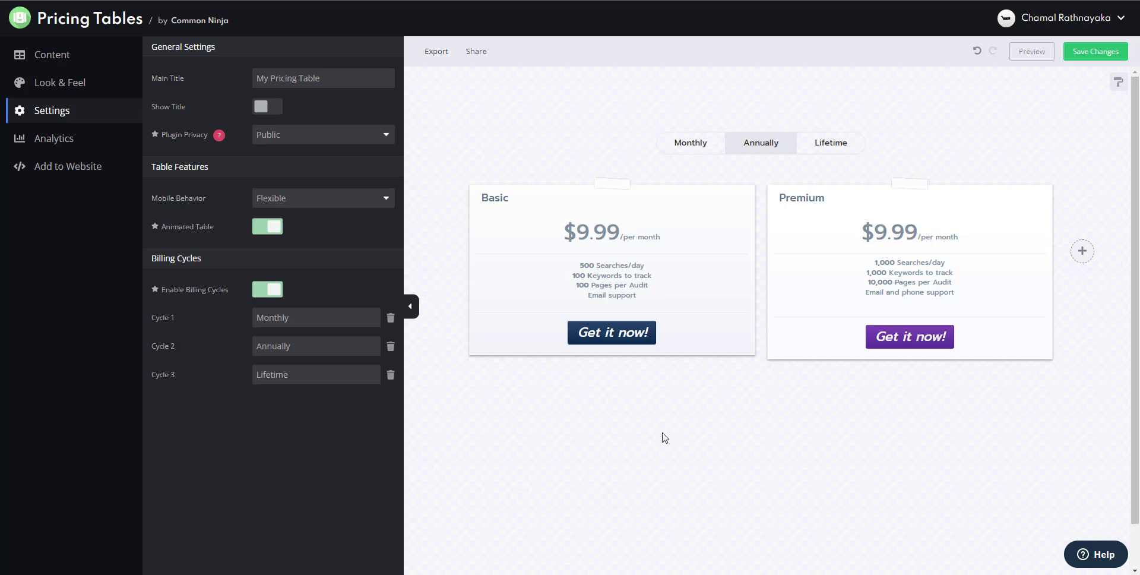
Under the Monthly cycle, edit the Basic plan's price cell, enable its Annually price and copy the monthly price text into it
{"action": "mouse_move", "coordinate": [811, 248]}
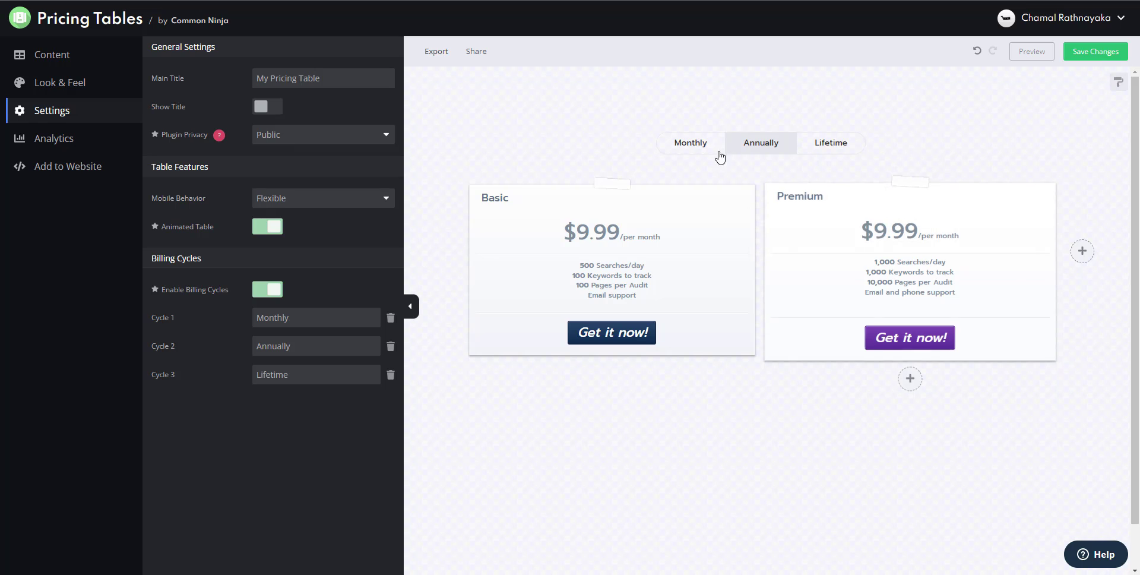
{"action": "left_click", "coordinate": [684, 152]}
{"action": "mouse_move", "coordinate": [589, 240]}
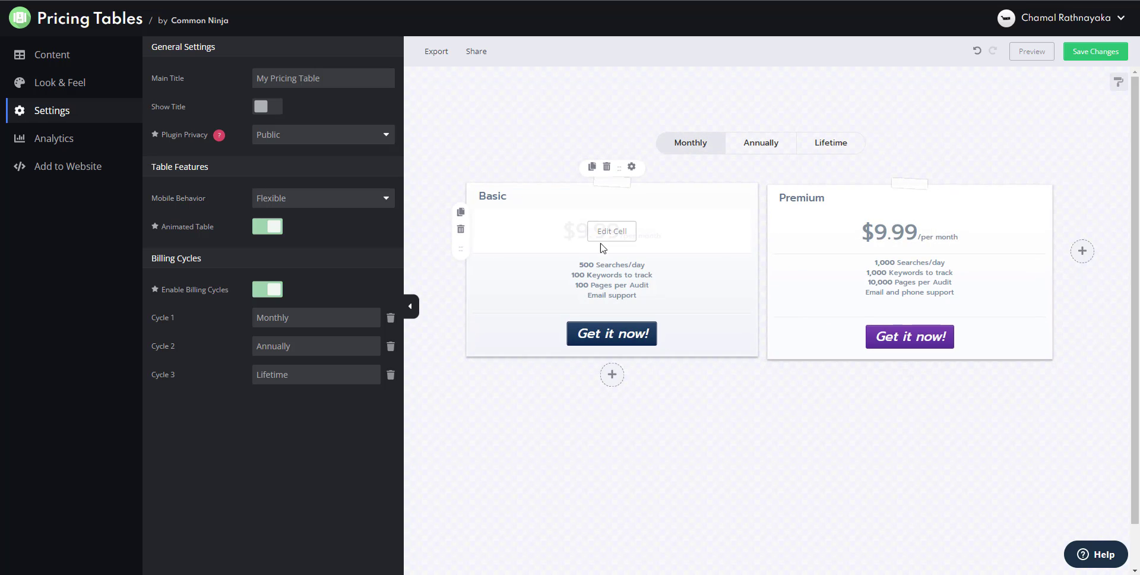
{"action": "mouse_move", "coordinate": [796, 308]}
{"action": "left_click", "coordinate": [615, 233]}
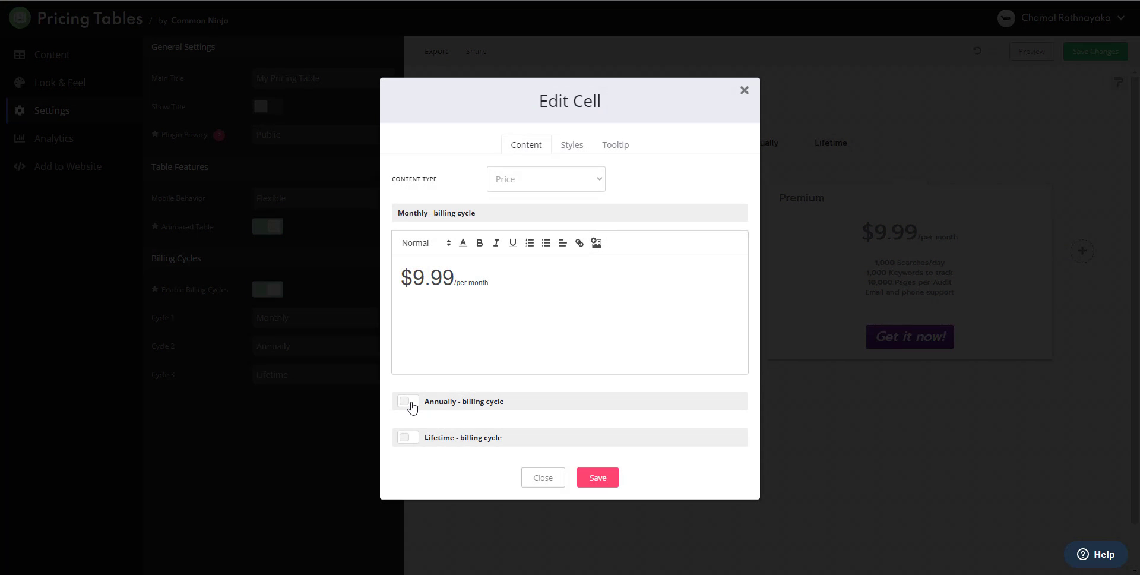
{"action": "left_click", "coordinate": [411, 404]}
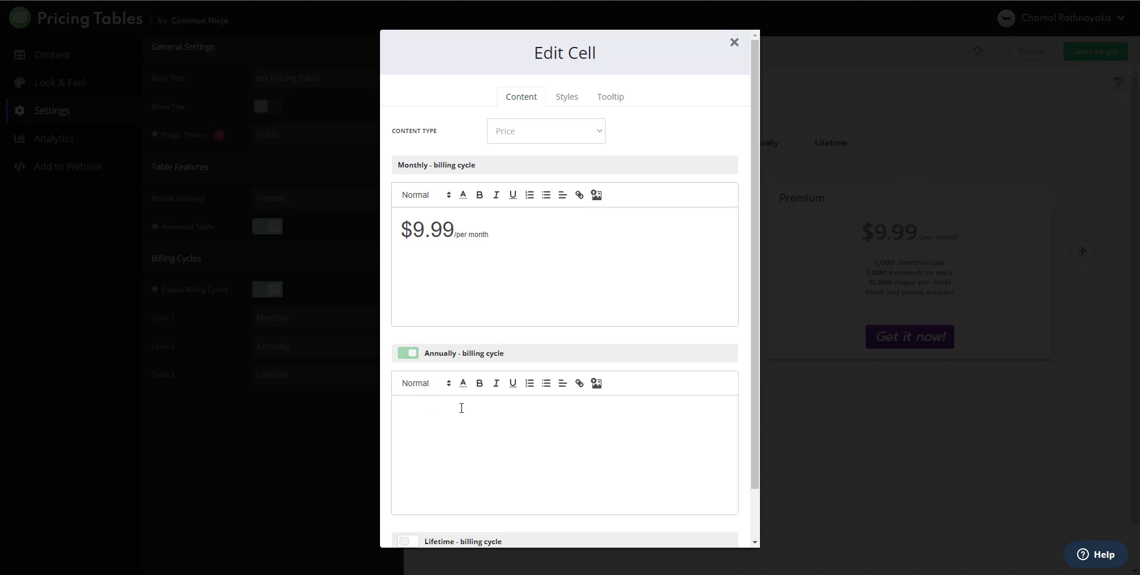
{"action": "left_click_drag", "start_coordinate": [509, 228], "coordinate": [372, 233]}
{"action": "right_click", "coordinate": [450, 230]}
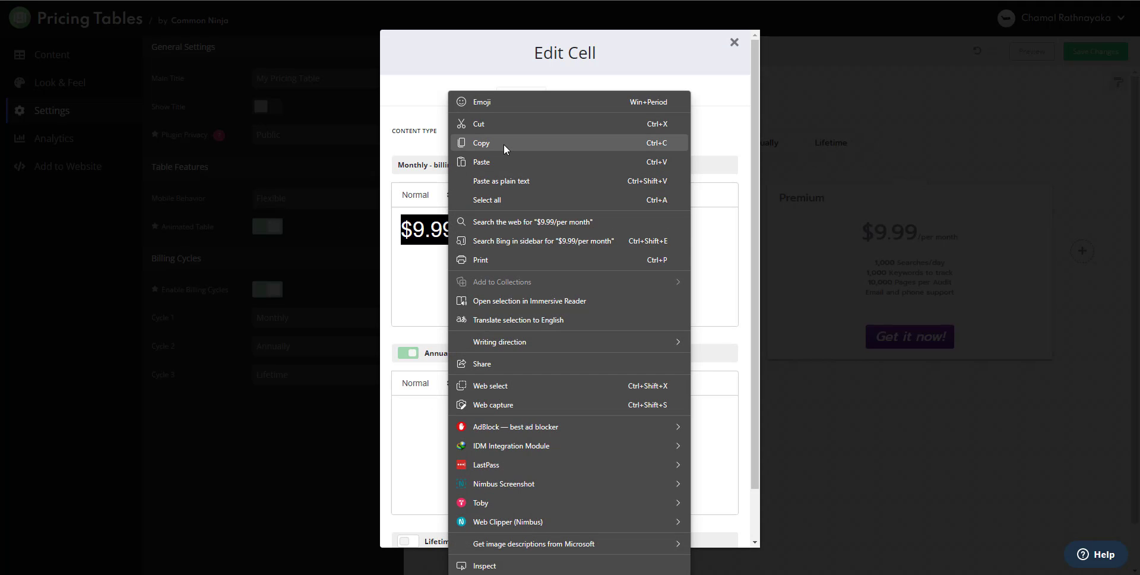
{"action": "left_click", "coordinate": [503, 144]}
{"action": "left_click", "coordinate": [480, 422]}
{"action": "key", "text": "ctrl+v"}
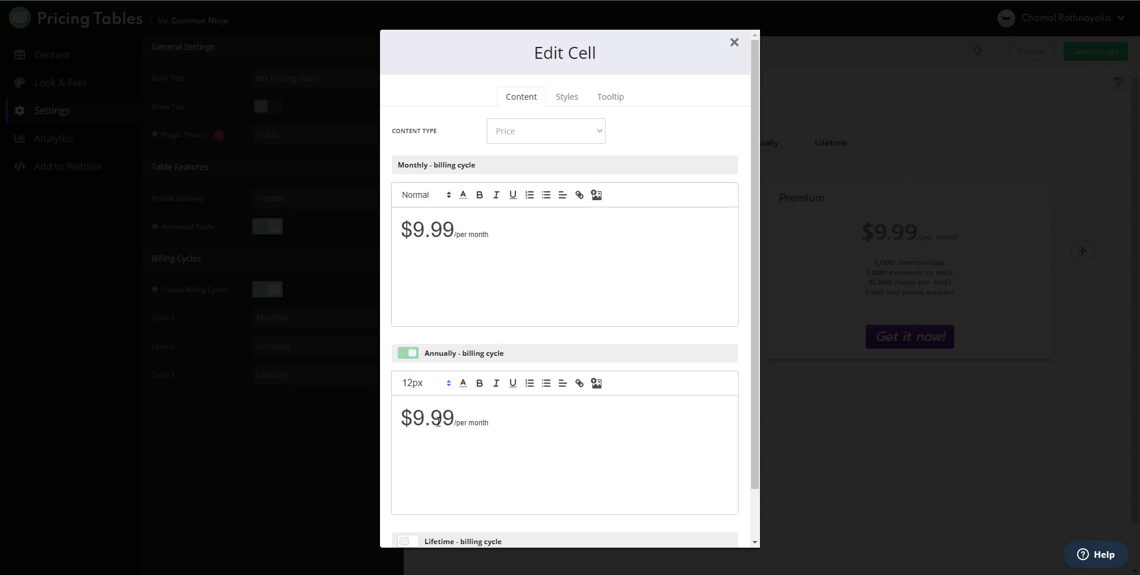
Change the Basic plan's Annually price to "$99.9/per year"
{"action": "left_click", "coordinate": [442, 421]}
{"action": "key", "text": "BackSpace"}
{"action": "key", "text": "BackSpace"}
{"action": "type", "text": "9."}
{"action": "double_click", "coordinate": [478, 422]}
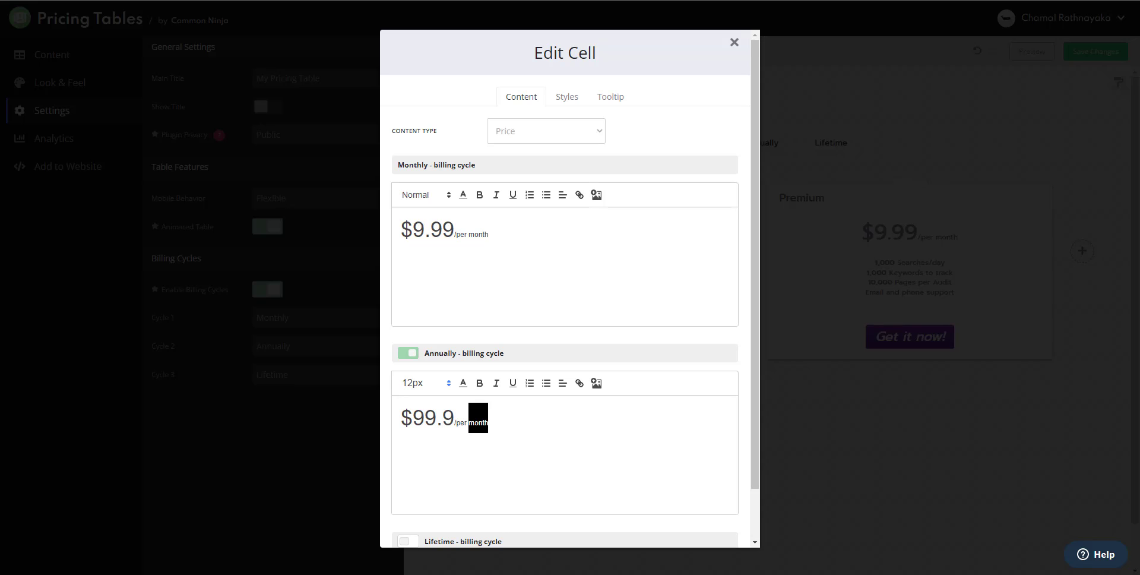
{"action": "type", "text": "year"}
Enable the Basic plan's Lifetime price, paste the copied price, change it to "$299.99/lifetime" and save the cell
{"action": "scroll", "coordinate": [561, 433], "scroll_direction": "down", "scroll_amount": 1}
{"action": "left_click", "coordinate": [413, 485]}
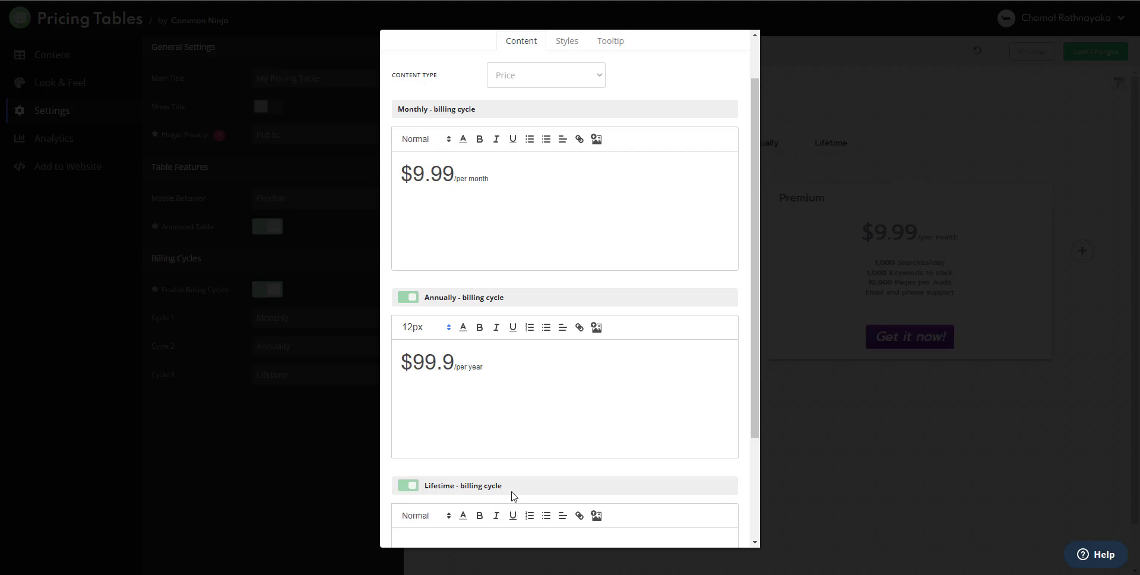
{"action": "scroll", "coordinate": [511, 475], "scroll_direction": "down", "scroll_amount": 3}
{"action": "key", "text": "ctrl+v"}
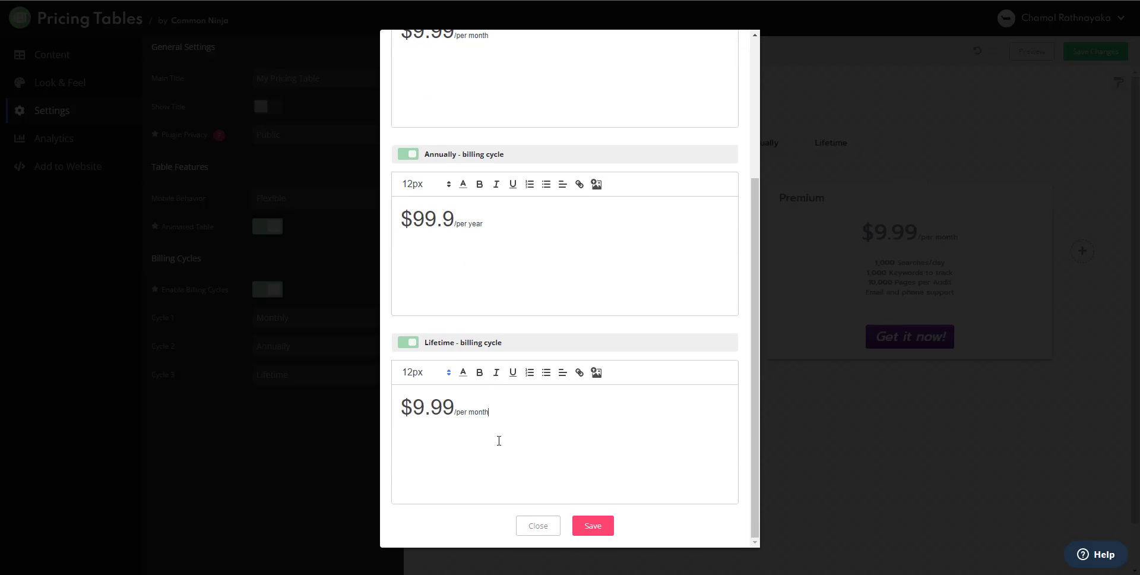
{"action": "double_click", "coordinate": [419, 406]}
{"action": "type", "text": "299"}
{"action": "key", "text": "Right"}
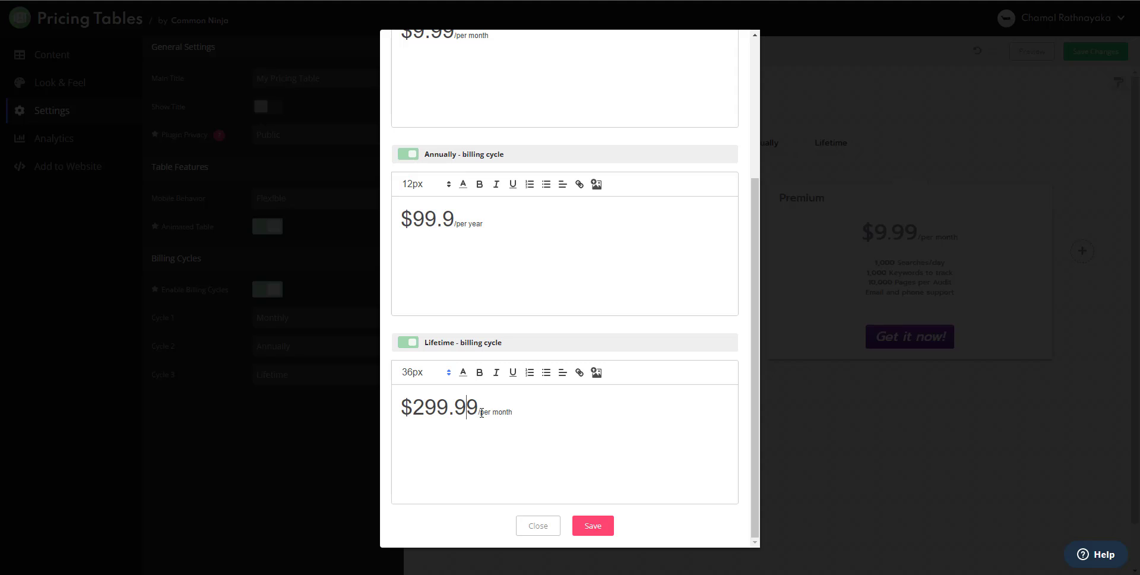
{"action": "left_click_drag", "start_coordinate": [479, 414], "coordinate": [537, 412]}
{"action": "type", "text": "/"}
{"action": "left_click", "coordinate": [593, 526]}
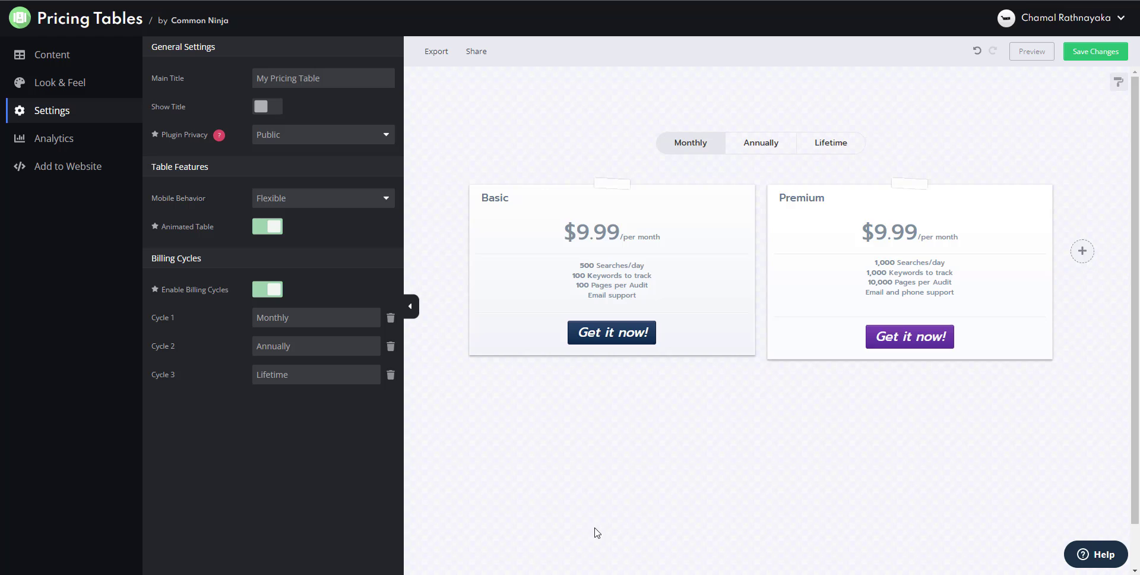
Check the Basic plan's price under the Annually, Lifetime and Monthly billing cycles, ending on Monthly
{"action": "left_click", "coordinate": [754, 144]}
{"action": "left_click", "coordinate": [826, 151]}
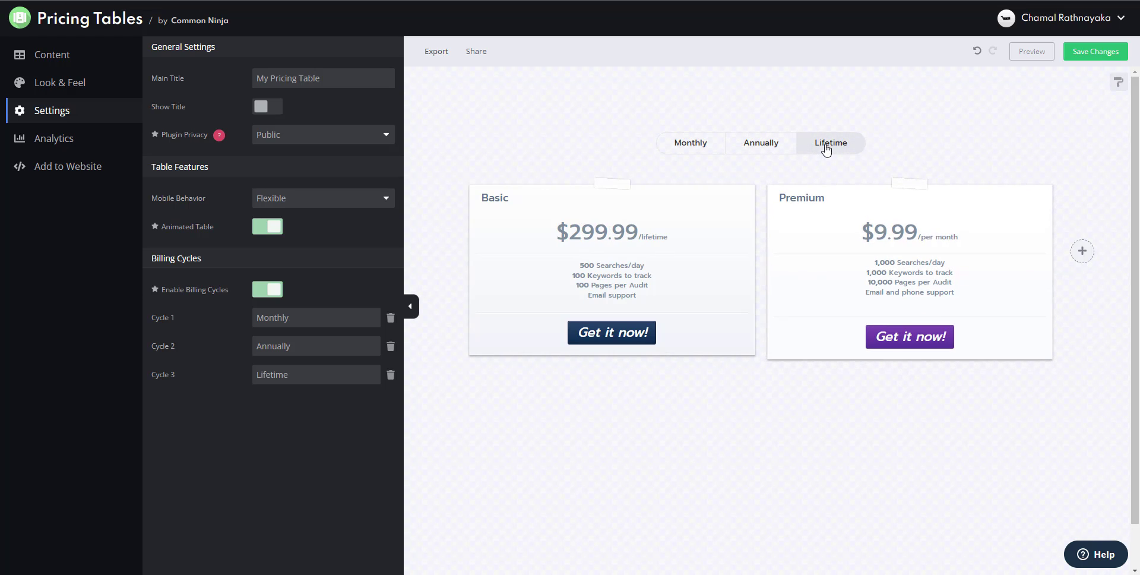
{"action": "left_click", "coordinate": [690, 149]}
{"action": "left_click", "coordinate": [757, 152]}
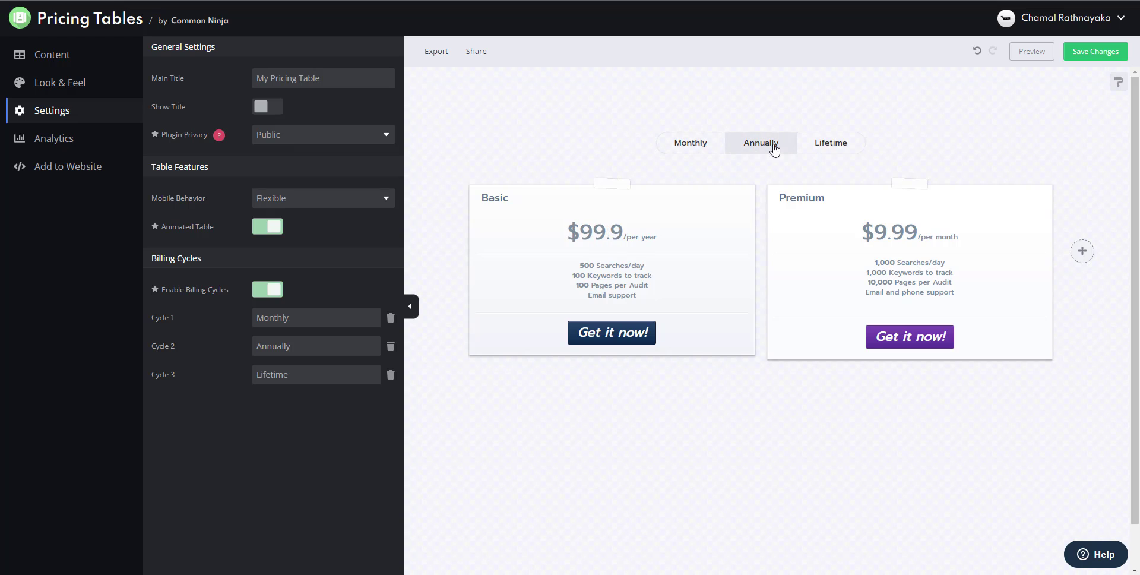
{"action": "left_click", "coordinate": [832, 147]}
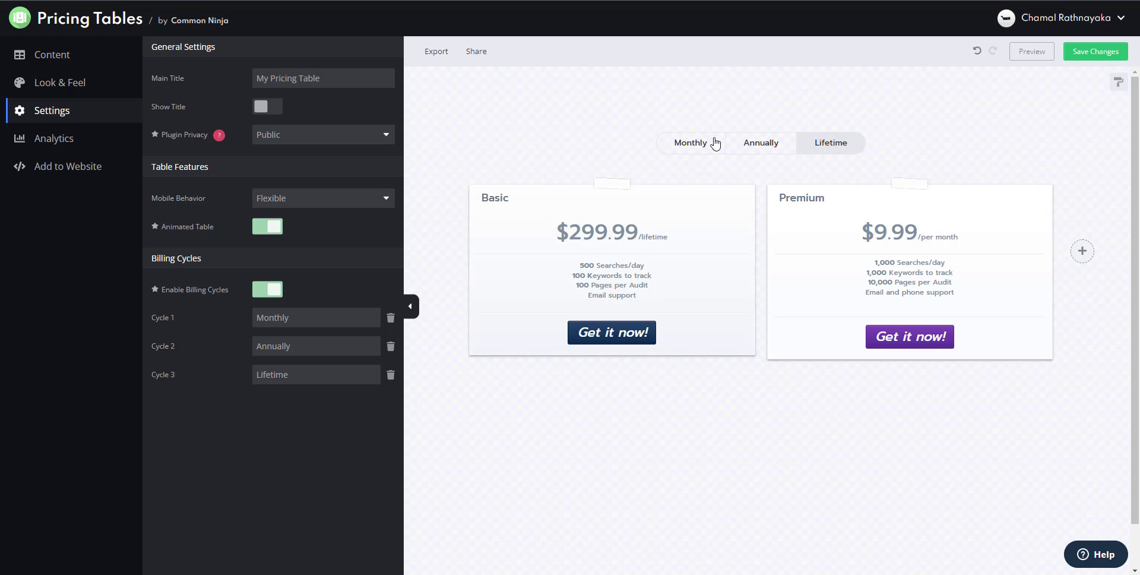
{"action": "left_click", "coordinate": [698, 146]}
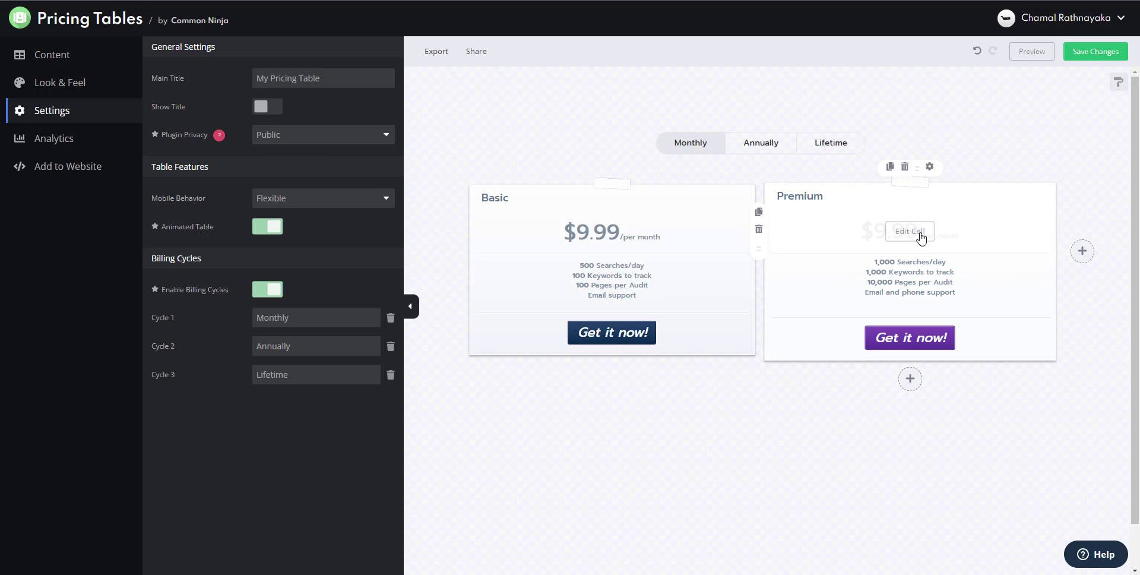
Change the Premium plan's Monthly price to "$19.99/per month" and copy the whole price text
{"action": "left_click", "coordinate": [921, 231]}
{"action": "left_click", "coordinate": [413, 275]}
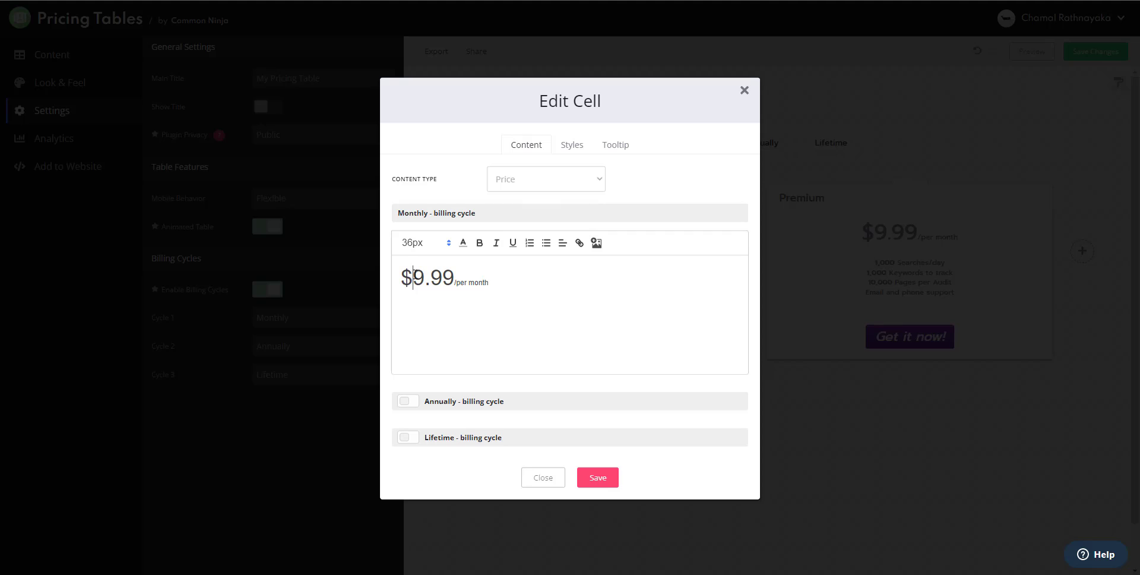
{"action": "type", "text": "1"}
{"action": "left_click_drag", "start_coordinate": [549, 276], "coordinate": [329, 277]}
{"action": "key", "text": "ctrl+c"}
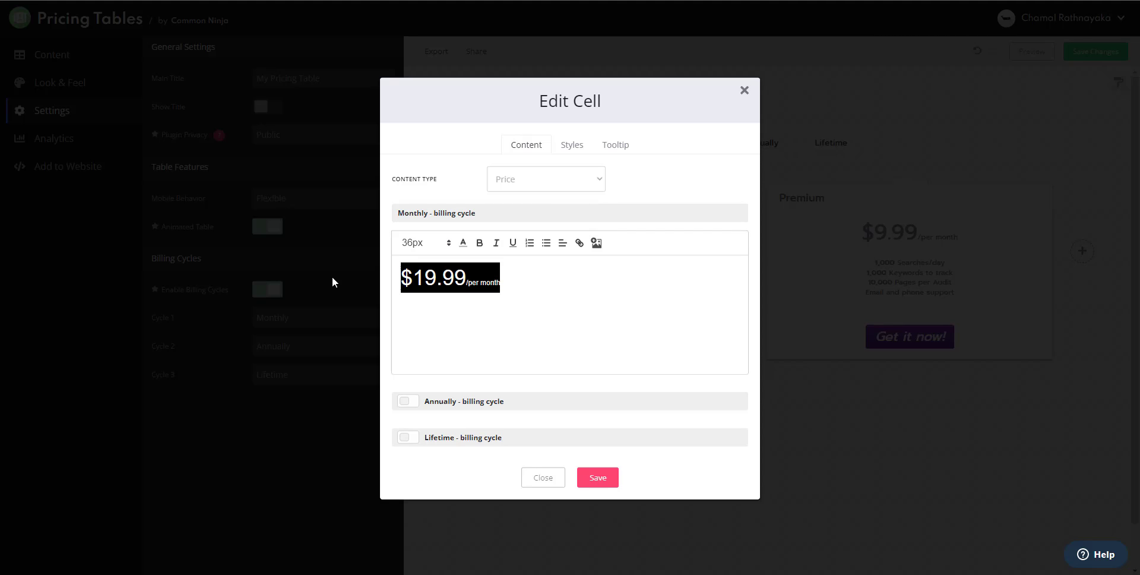
Enable the Premium plan's Annually price, paste the copied text into it and change the amount to $199.9
{"action": "left_click", "coordinate": [407, 401]}
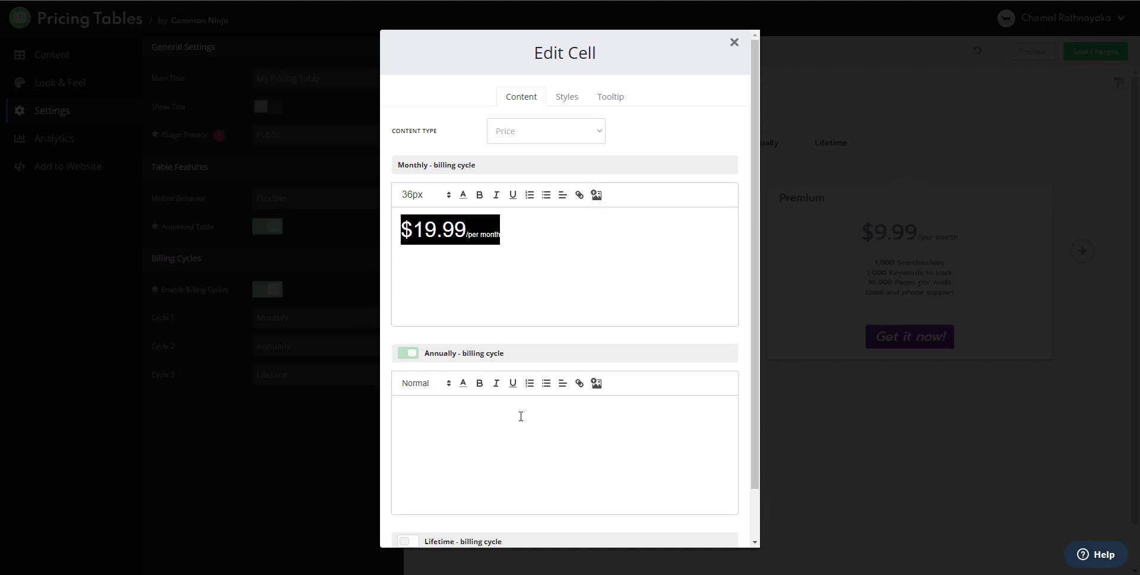
{"action": "left_click", "coordinate": [532, 411]}
{"action": "key", "text": "ctrl+v"}
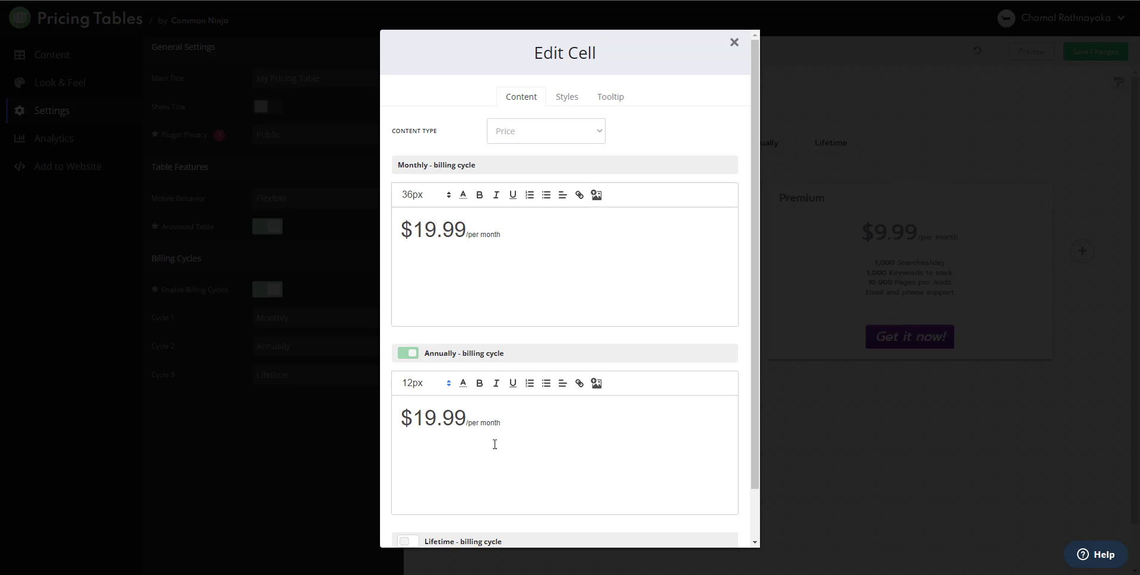
{"action": "left_click", "coordinate": [459, 424]}
{"action": "type", "text": "."}
{"action": "key", "text": "Left"}
{"action": "key", "text": "Left"}
{"action": "key", "text": "BackSpace"}
Enable the Premium plan's Lifetime price and change the Annually price's unit to "/per year"
{"action": "scroll", "coordinate": [491, 425], "scroll_direction": "down", "scroll_amount": 2}
{"action": "left_click", "coordinate": [411, 486]}
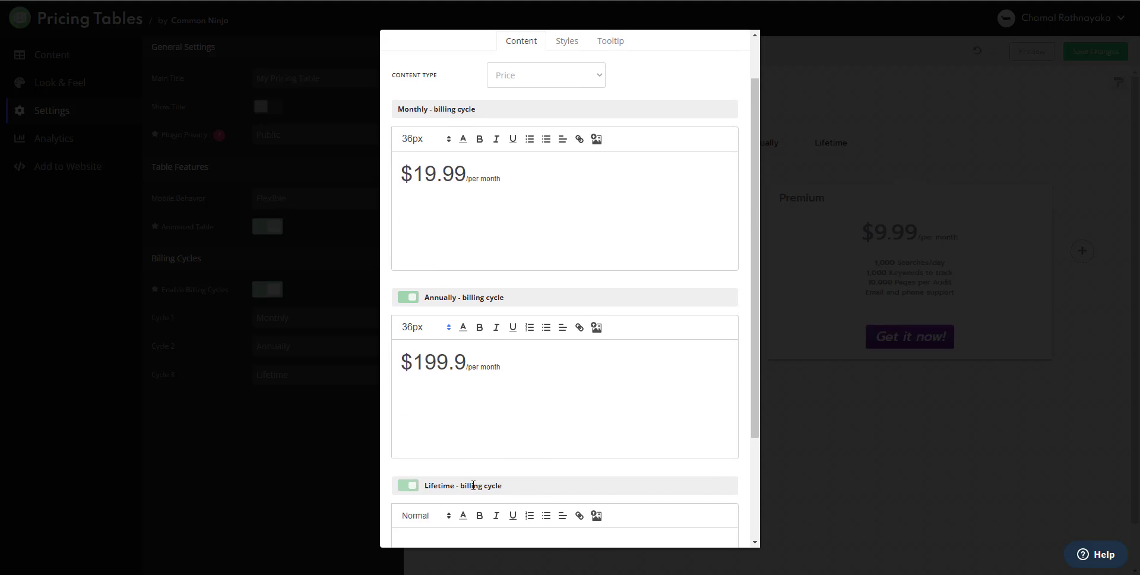
{"action": "scroll", "coordinate": [473, 486], "scroll_direction": "down", "scroll_amount": 3}
{"action": "scroll", "coordinate": [522, 255], "scroll_direction": "up", "scroll_amount": 3}
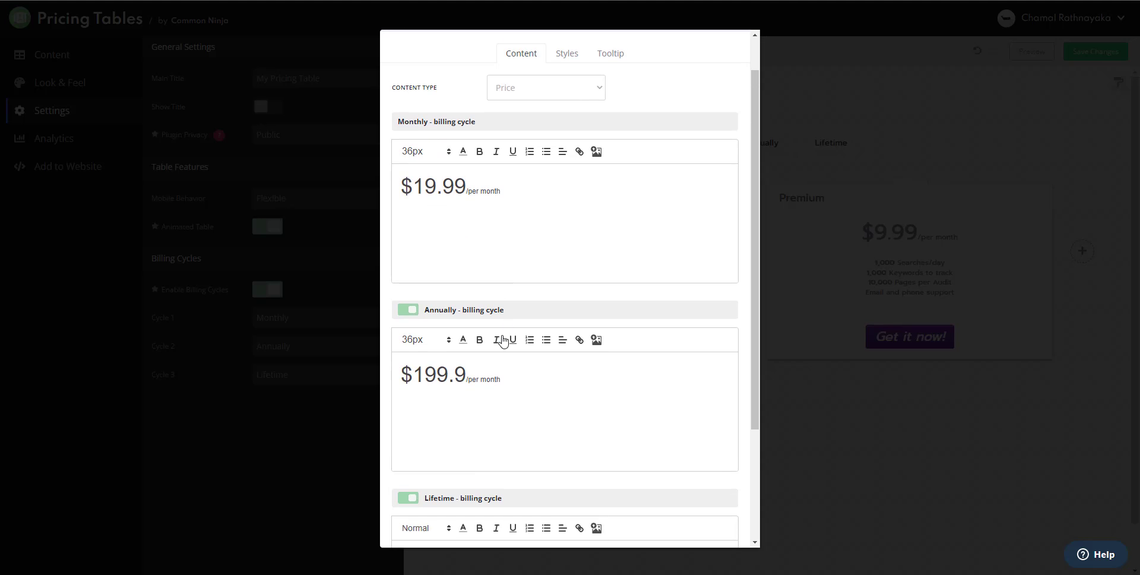
{"action": "left_click", "coordinate": [491, 378]}
{"action": "double_click", "coordinate": [491, 378]}
{"action": "type", "text": "year"}
Paste the copied price into the Premium plan's Lifetime price and change the amount to $399.9
{"action": "scroll", "coordinate": [492, 378], "scroll_direction": "down", "scroll_amount": 3}
{"action": "left_click", "coordinate": [456, 397]}
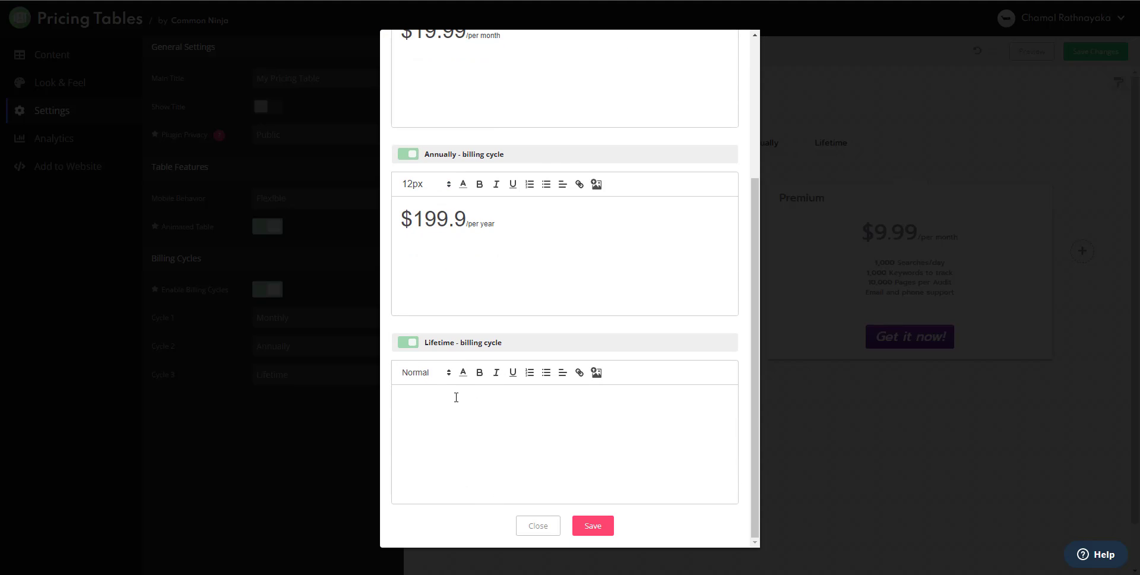
{"action": "key", "text": "ctrl+v"}
{"action": "left_click_drag", "start_coordinate": [413, 407], "coordinate": [425, 408]}
{"action": "type", "text": "3"}
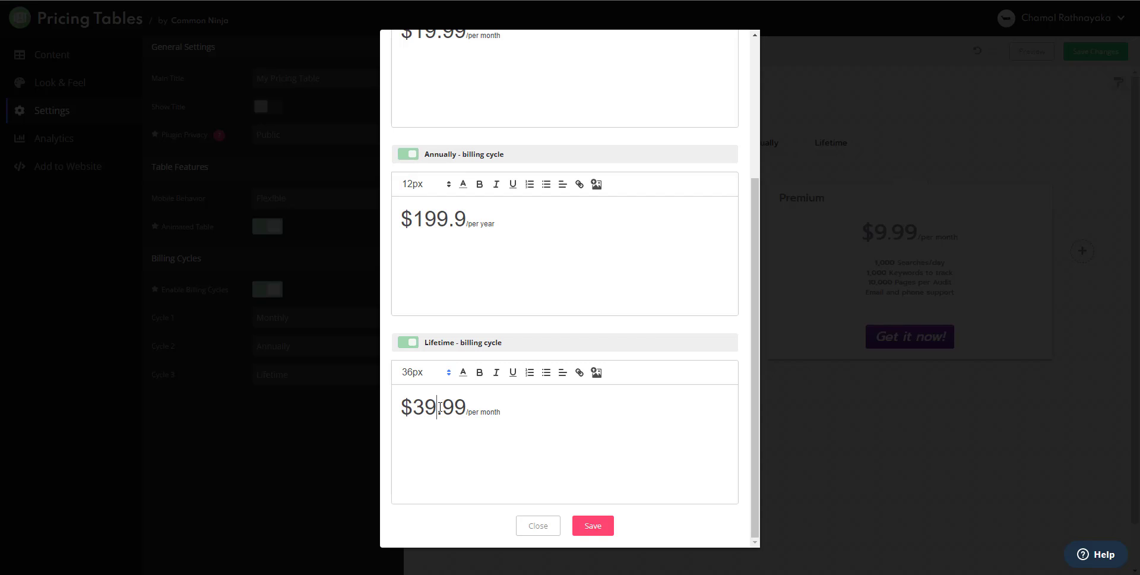
{"action": "left_click", "coordinate": [441, 407]}
{"action": "key", "text": "BackSpace"}
{"action": "left_click", "coordinate": [444, 407]}
{"action": "type", "text": "."}
Change the unit of the Premium plan's Lifetime price to "/one-time" and save the cell
{"action": "double_click", "coordinate": [492, 408]}
{"action": "key", "text": "BackSpace"}
{"action": "left_click_drag", "start_coordinate": [470, 414], "coordinate": [527, 418]}
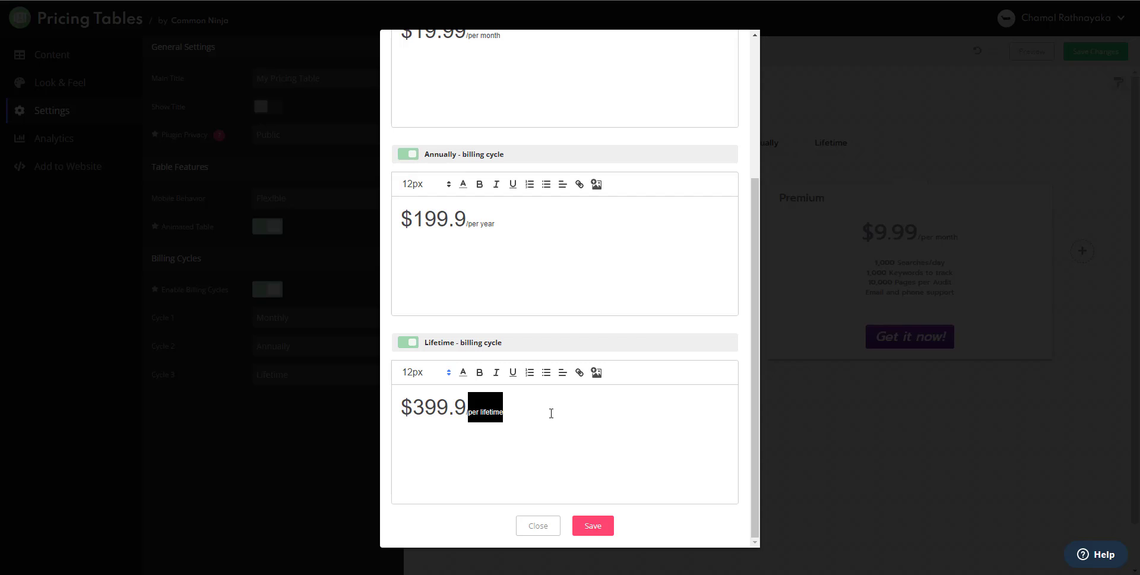
{"action": "key", "text": "BackSpace"}
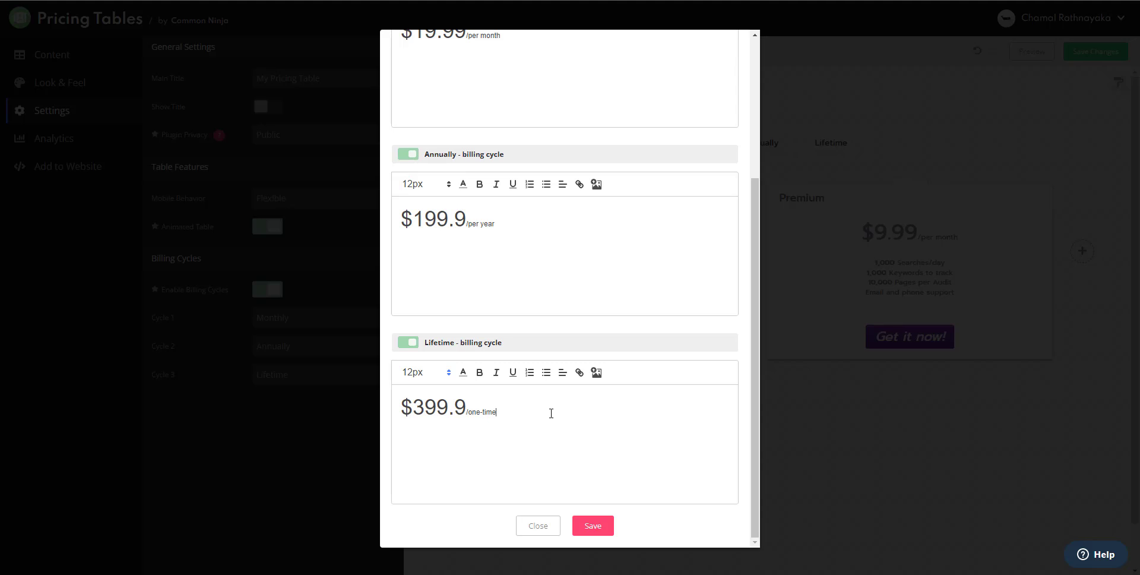
{"action": "left_click", "coordinate": [609, 533]}
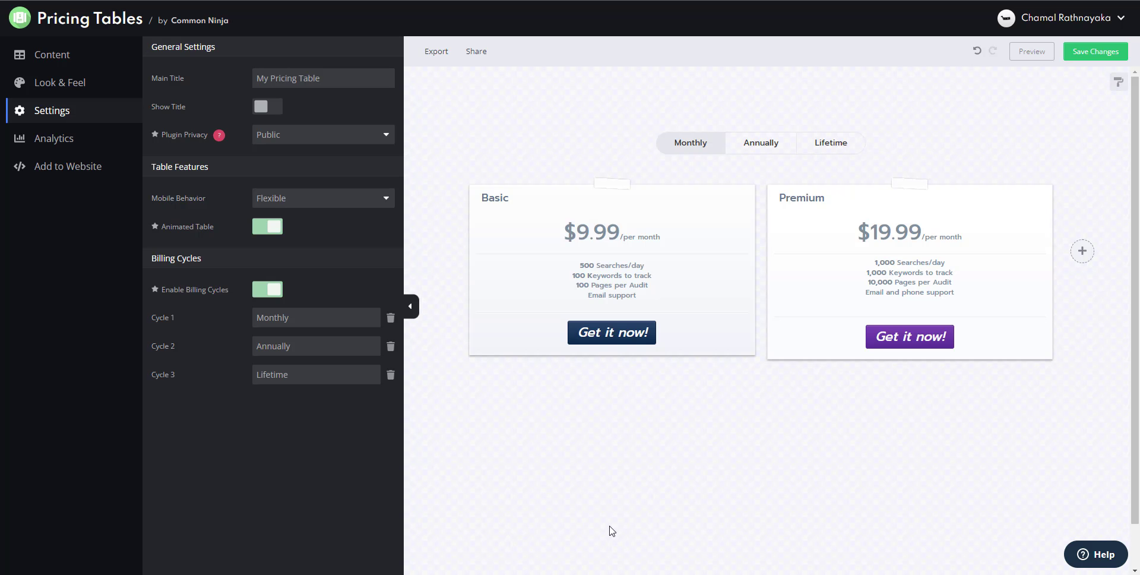
Check the Annually and Lifetime cycles, and change the unit of the Premium plan's Lifetime price to "/lifetime", saving the cell
{"action": "left_click", "coordinate": [772, 151]}
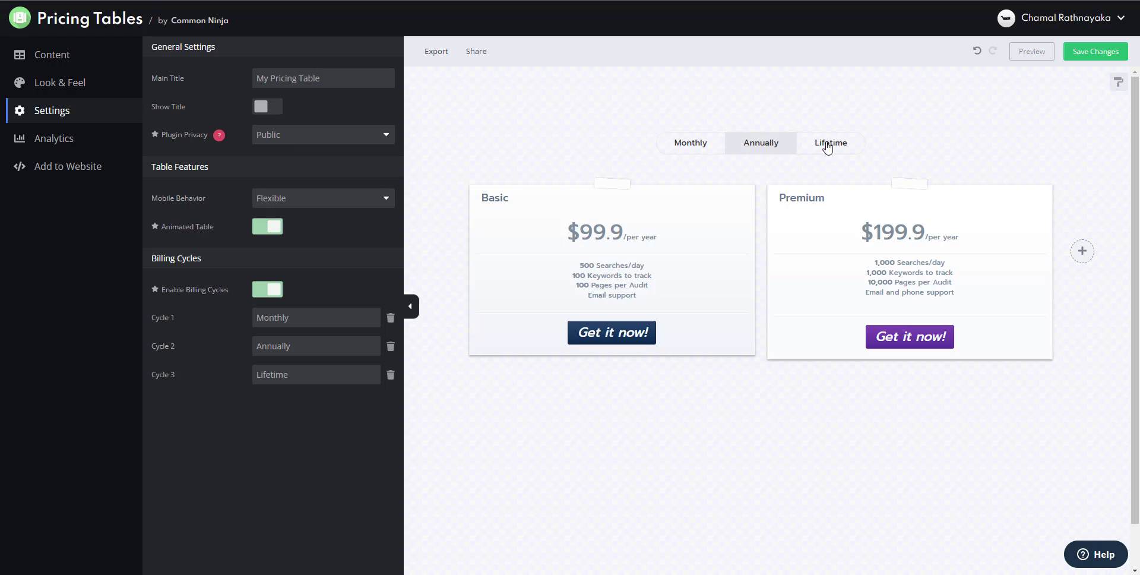
{"action": "left_click", "coordinate": [827, 149]}
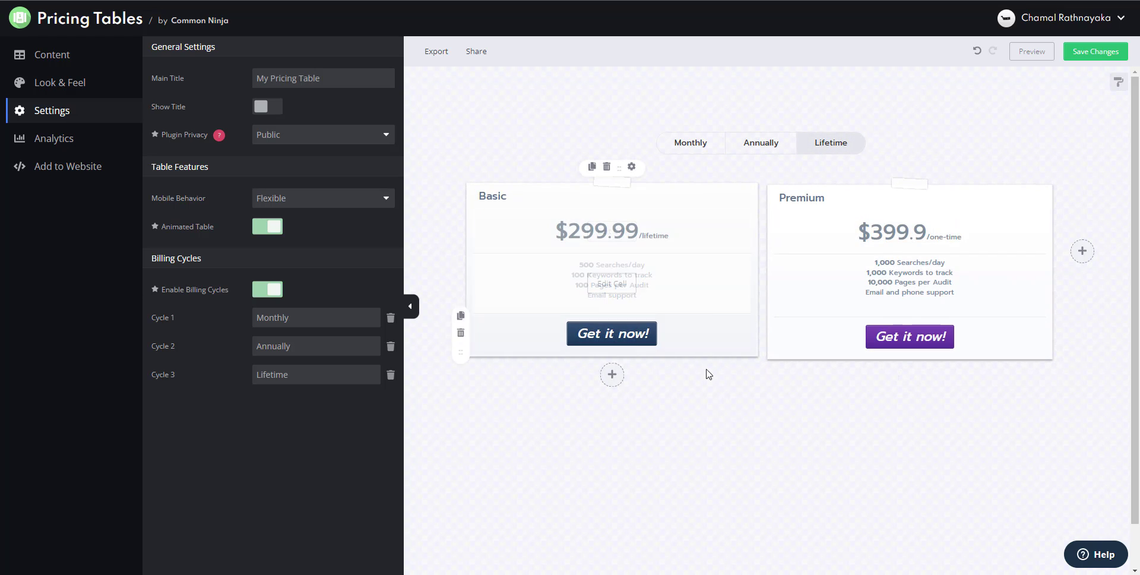
{"action": "left_click", "coordinate": [909, 233]}
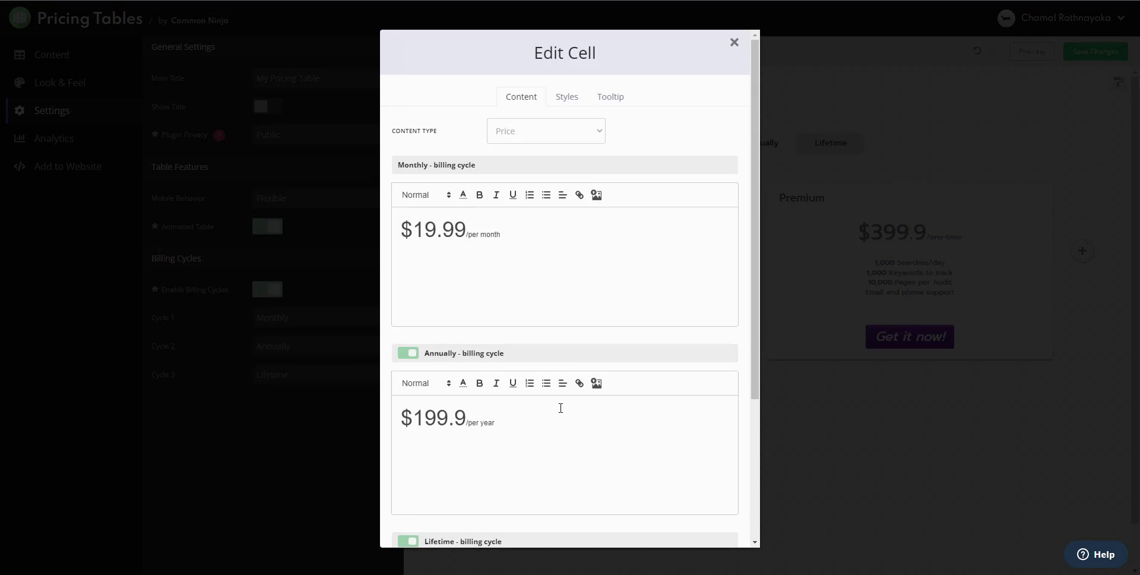
{"action": "scroll", "coordinate": [506, 427], "scroll_direction": "down", "scroll_amount": 3}
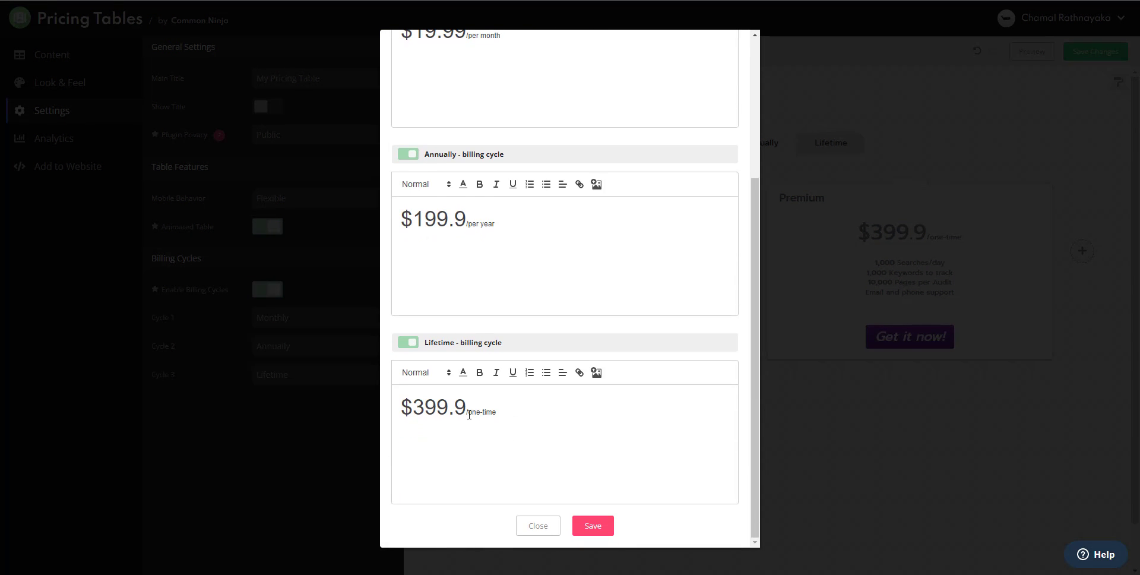
{"action": "left_click_drag", "start_coordinate": [468, 413], "coordinate": [606, 435]}
{"action": "type", "text": "/lifetim"}
{"action": "left_click", "coordinate": [591, 525]}
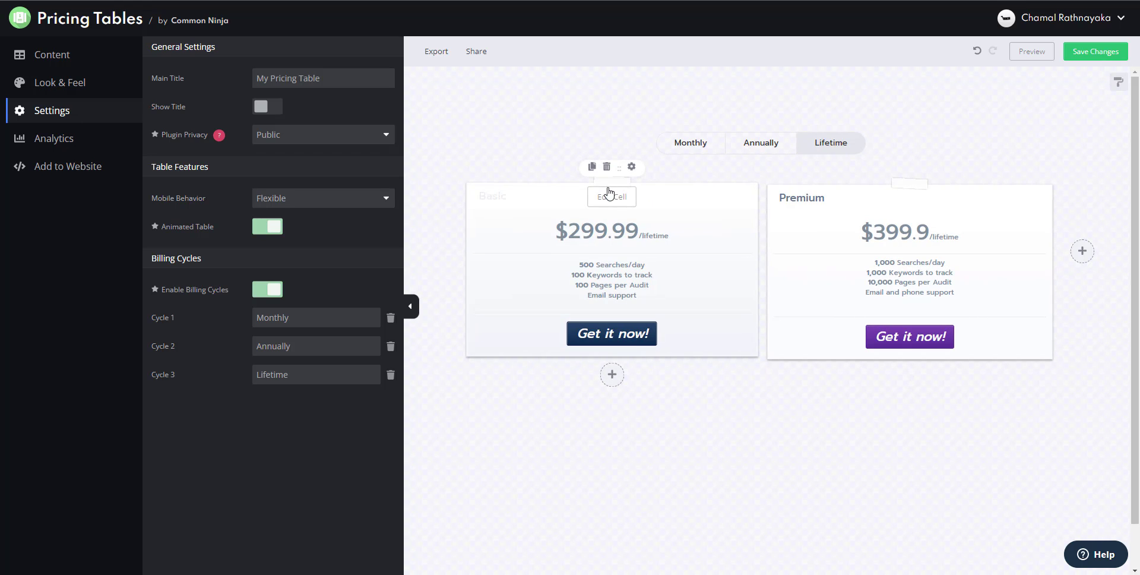
{"action": "left_click", "coordinate": [608, 192]}
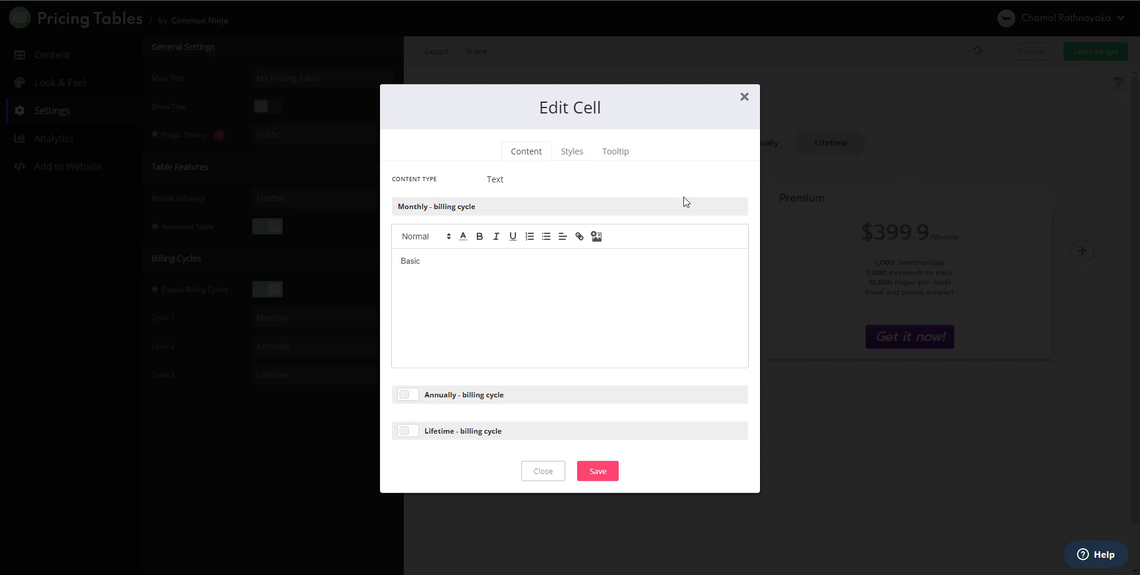
{"action": "left_click", "coordinate": [744, 97]}
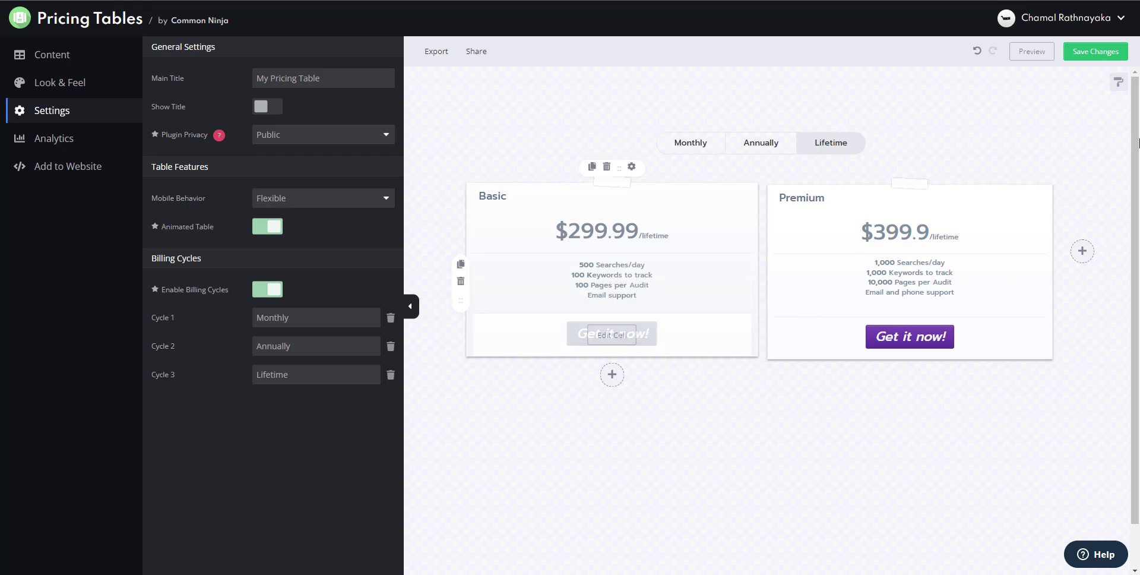
Preview the pricing table in tablet and phone layouts, checking the Annually, Lifetime and Monthly cycles, and close the preview
{"action": "left_click", "coordinate": [1041, 56]}
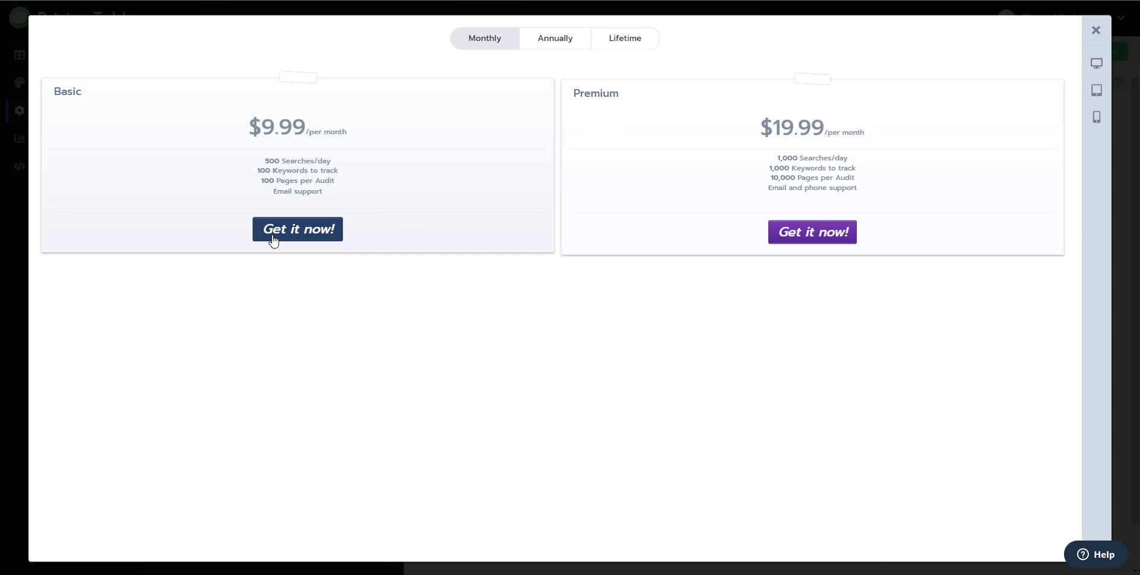
{"action": "left_click", "coordinate": [1097, 90]}
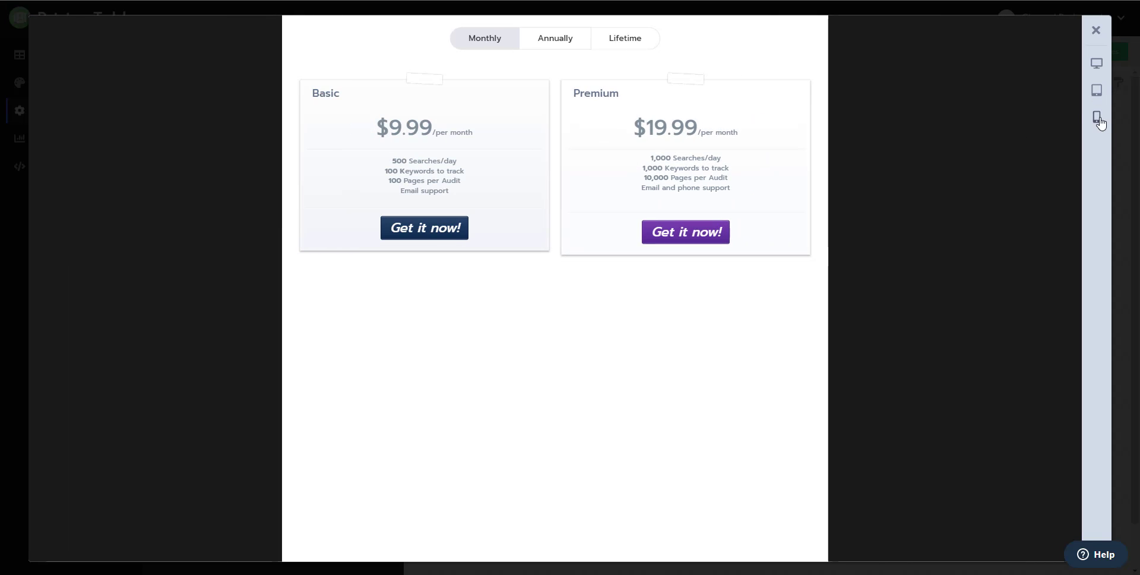
{"action": "left_click", "coordinate": [1098, 120]}
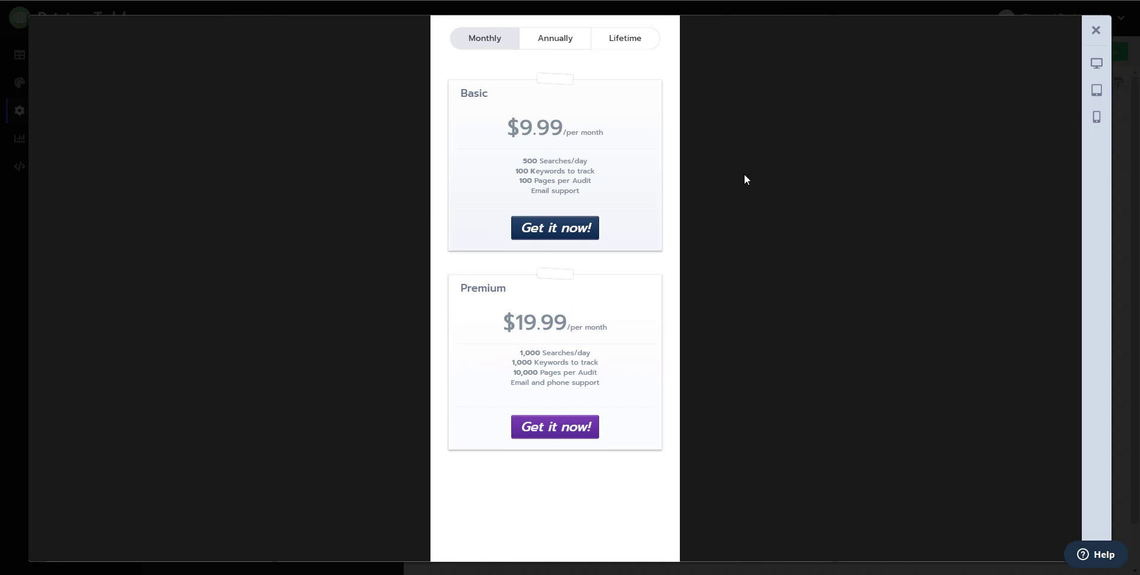
{"action": "left_click", "coordinate": [560, 40]}
{"action": "left_click", "coordinate": [636, 42]}
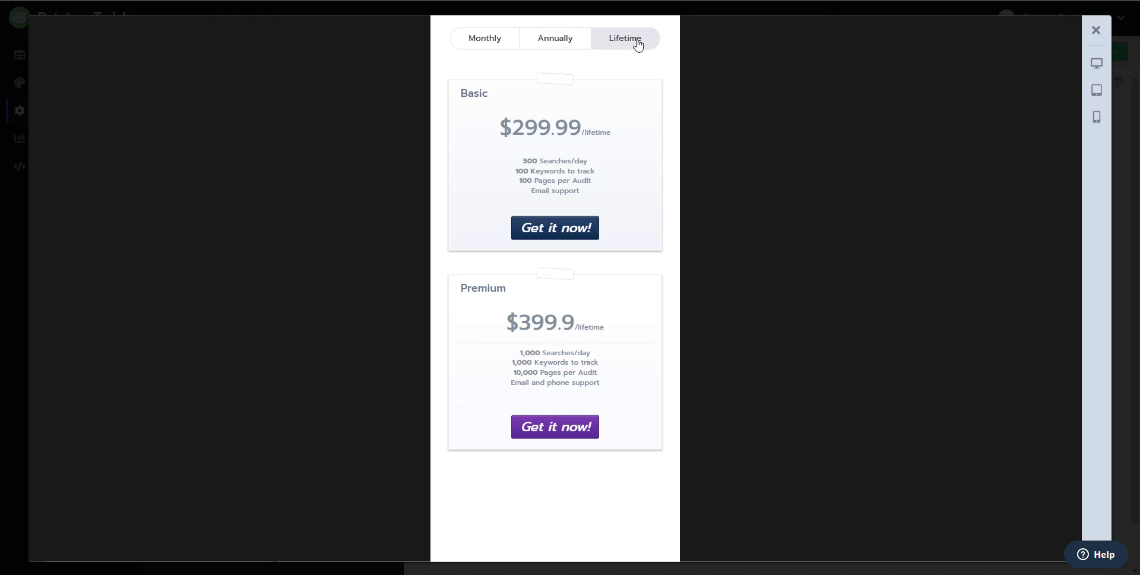
{"action": "left_click", "coordinate": [470, 43]}
{"action": "left_click", "coordinate": [1096, 30]}
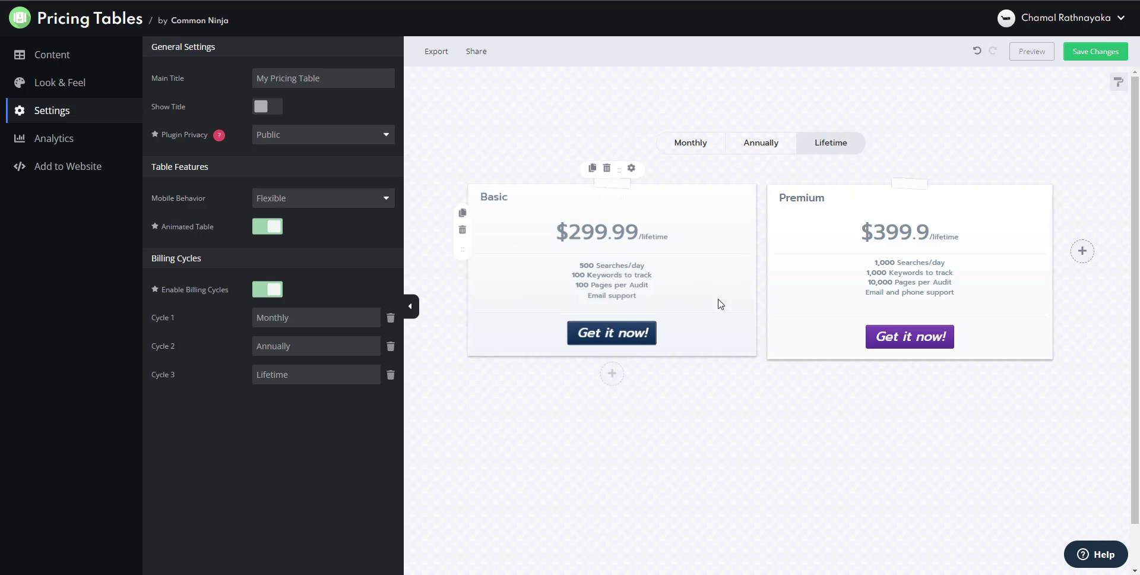
{"action": "left_click", "coordinate": [689, 144]}
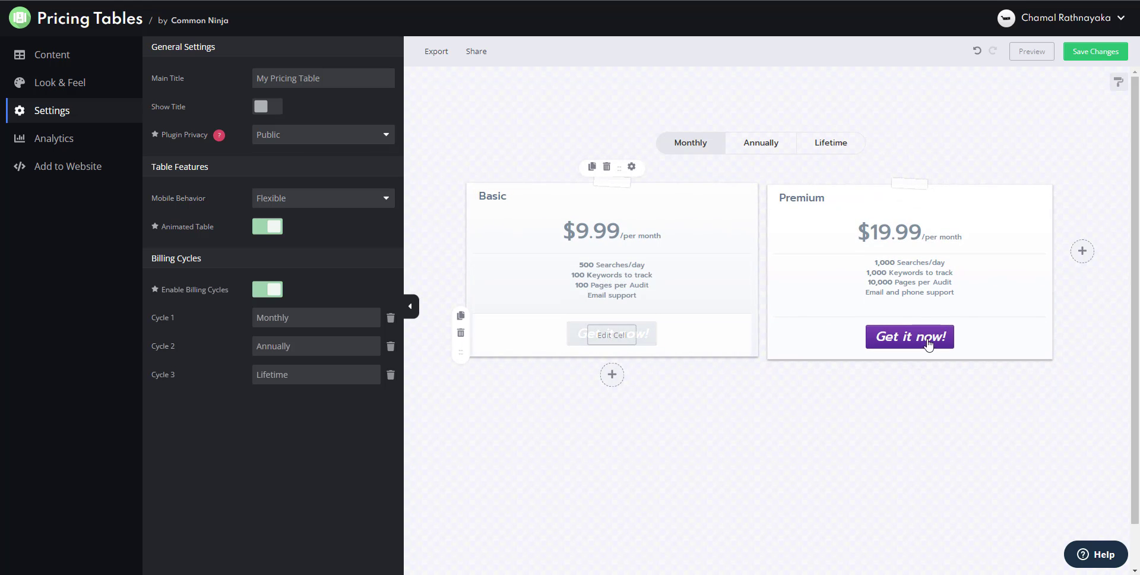
{"action": "left_click", "coordinate": [607, 336]}
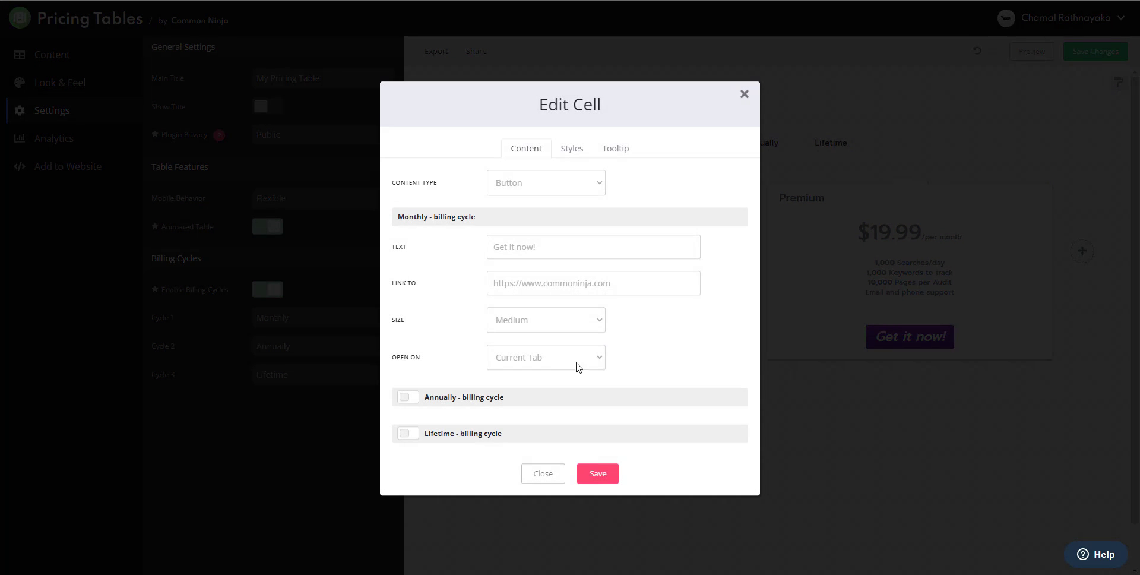
{"action": "left_click", "coordinate": [563, 188]}
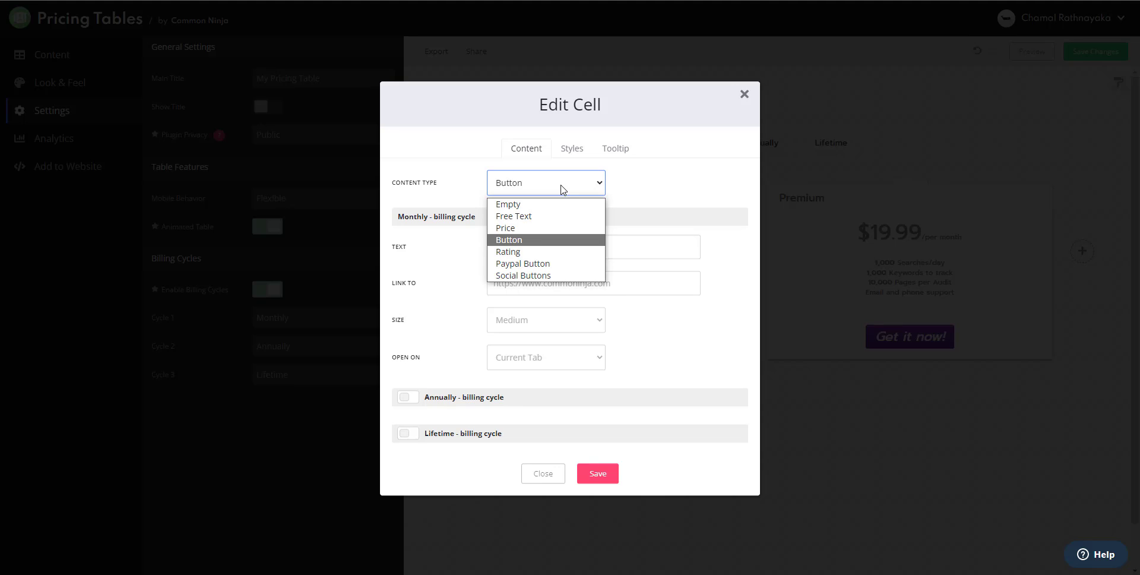
{"action": "left_click", "coordinate": [563, 189]}
{"action": "left_click", "coordinate": [639, 282]}
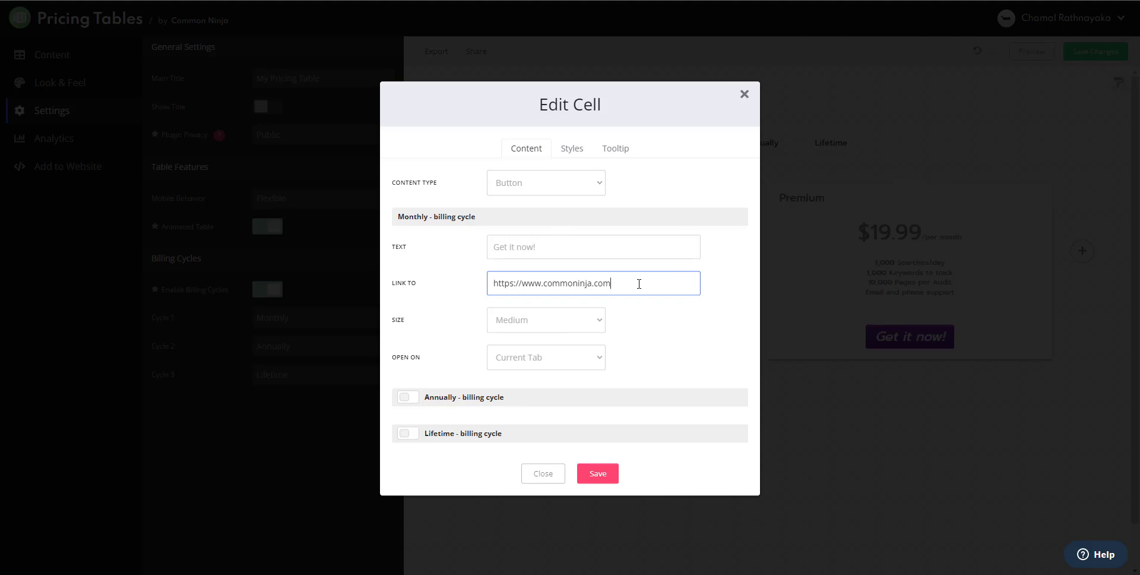
{"action": "key", "text": "ctrl+a"}
{"action": "type", "text": "https://www.pitiya.com/"}
{"action": "left_click", "coordinate": [613, 475]}
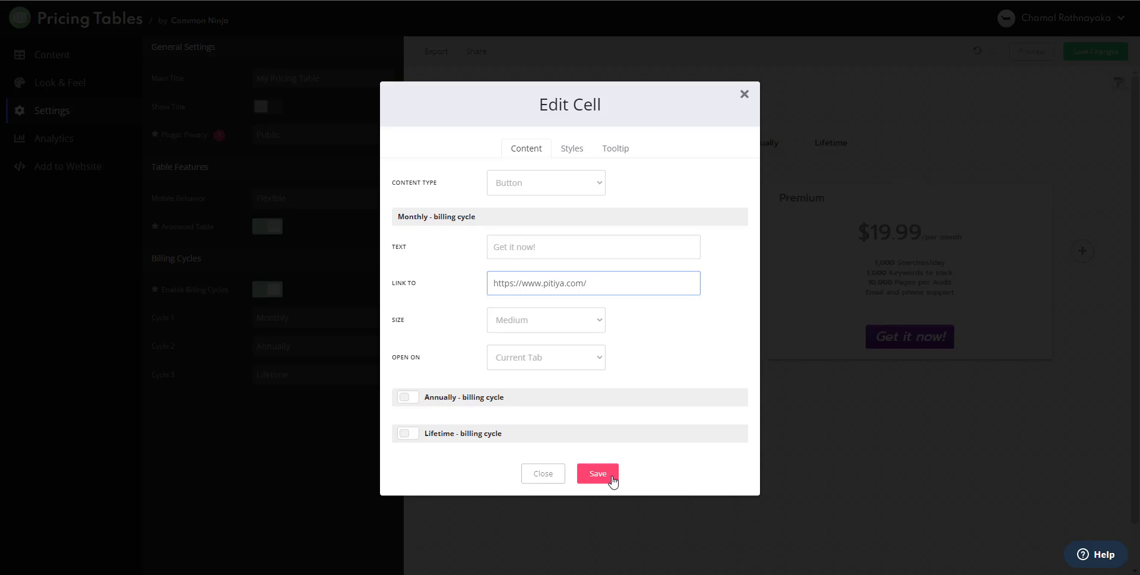
{"action": "left_click", "coordinate": [914, 347]}
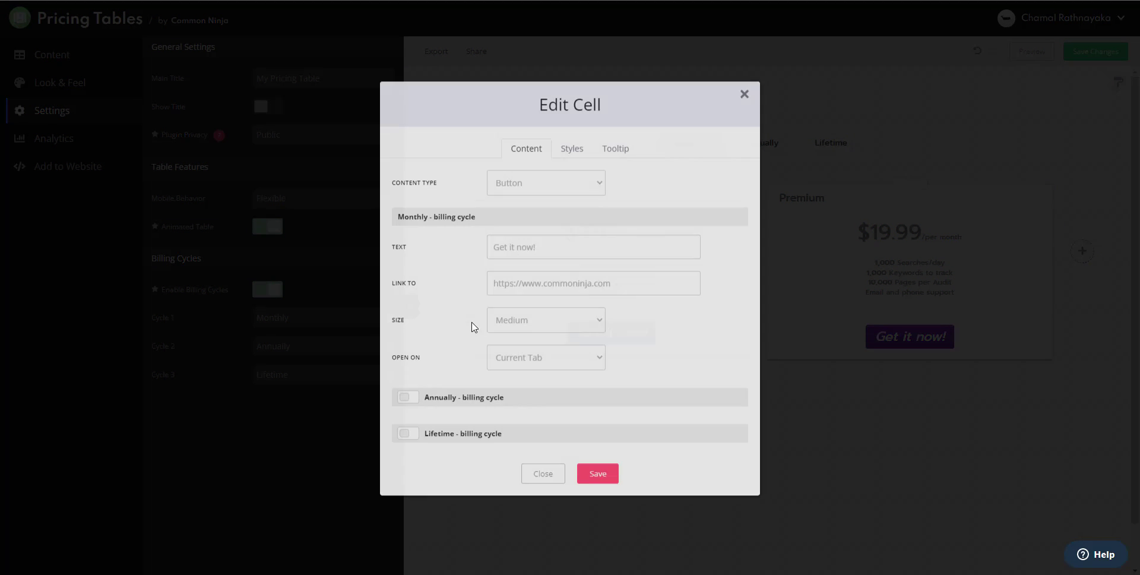
{"action": "left_click", "coordinate": [635, 279]}
{"action": "type", "text": "https://www.pitiya.com/"}
{"action": "left_click", "coordinate": [592, 486]}
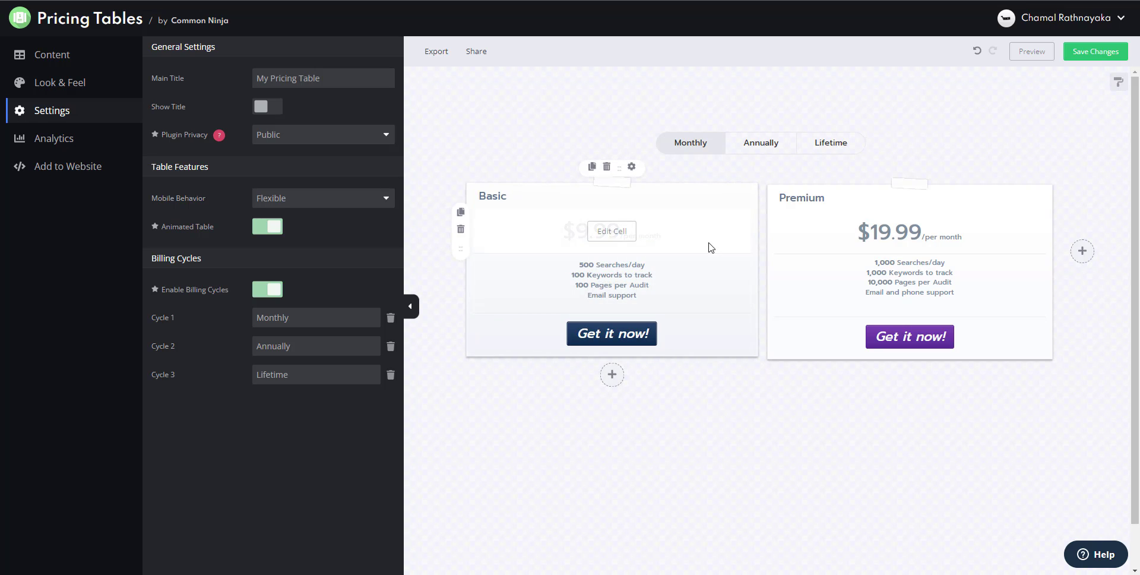
Compare both plans' prices and buttons in the Annually and Lifetime billing cycles
{"action": "left_click", "coordinate": [770, 146]}
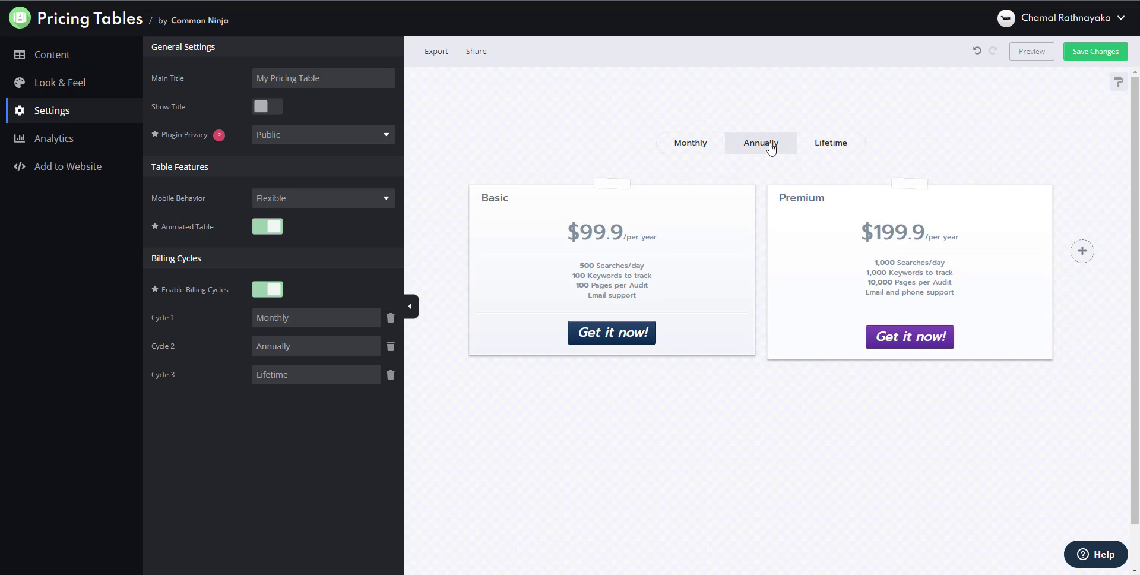
{"action": "left_click", "coordinate": [828, 148]}
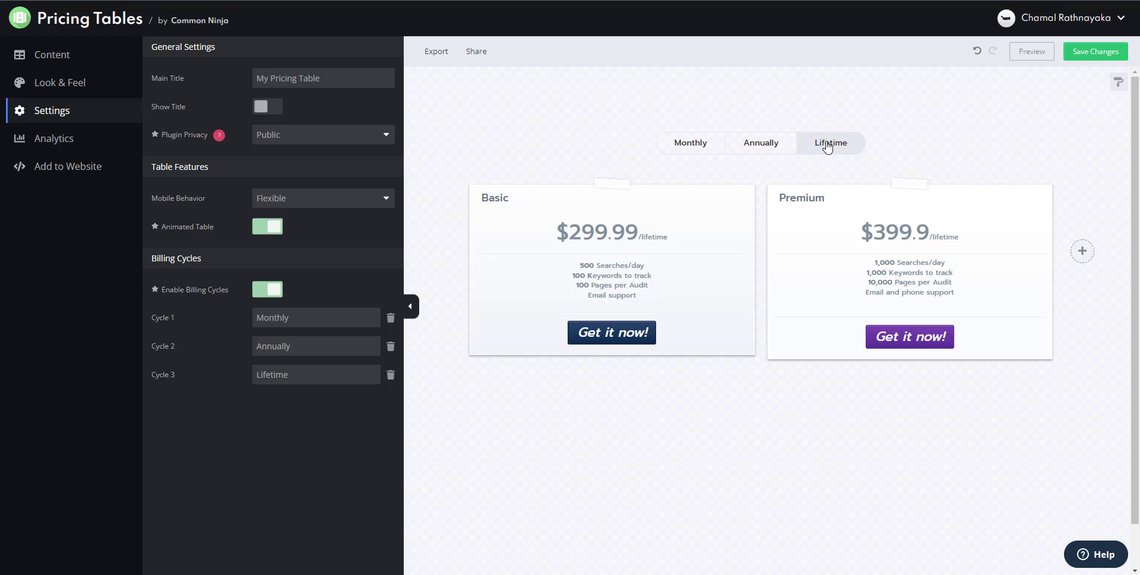
{"action": "left_click", "coordinate": [776, 141]}
{"action": "left_click", "coordinate": [819, 141]}
{"action": "left_click", "coordinate": [769, 141]}
{"action": "left_click", "coordinate": [811, 150]}
Save the pricing table widget under the name "My Pricing Table" without assigning a project
{"action": "left_click", "coordinate": [1082, 52]}
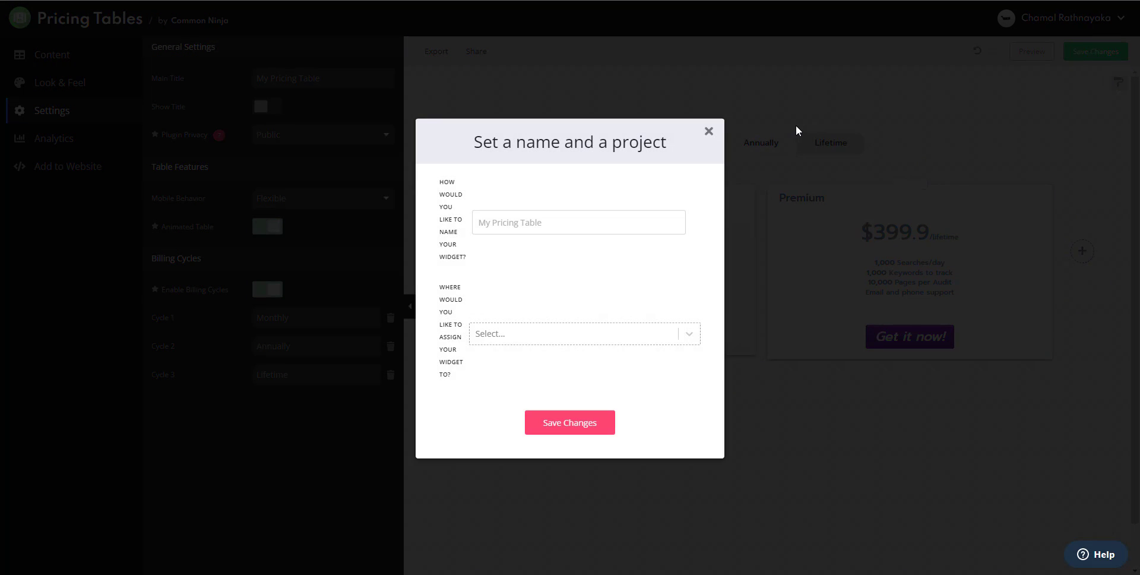
{"action": "left_click", "coordinate": [590, 432]}
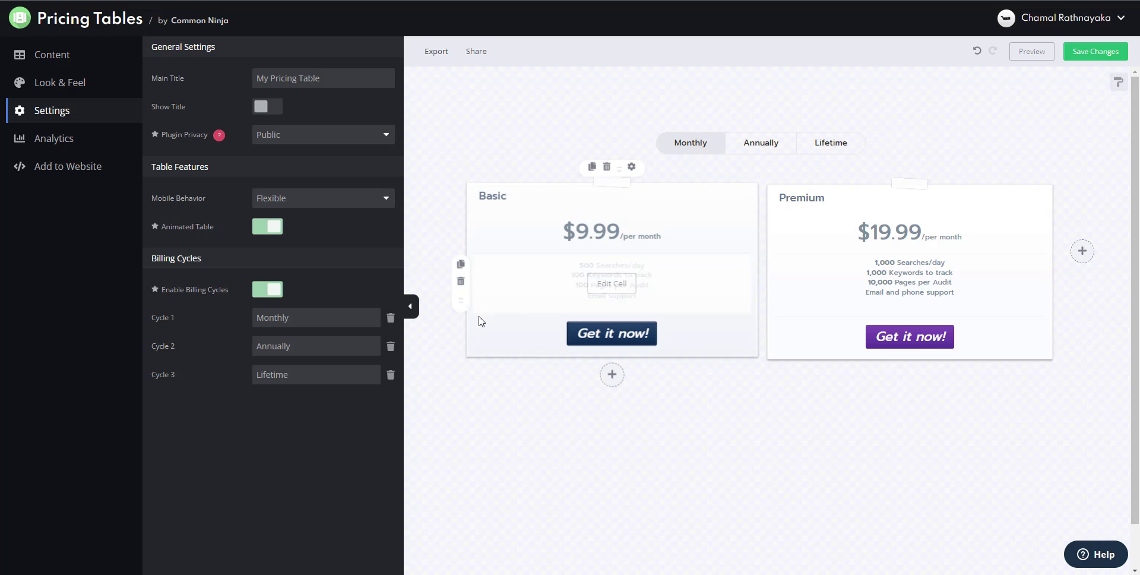
Try the Raleway font on the pricing table and set its font type to Spartan
{"action": "left_click", "coordinate": [65, 87]}
{"action": "scroll", "coordinate": [339, 235], "scroll_direction": "down", "scroll_amount": 2}
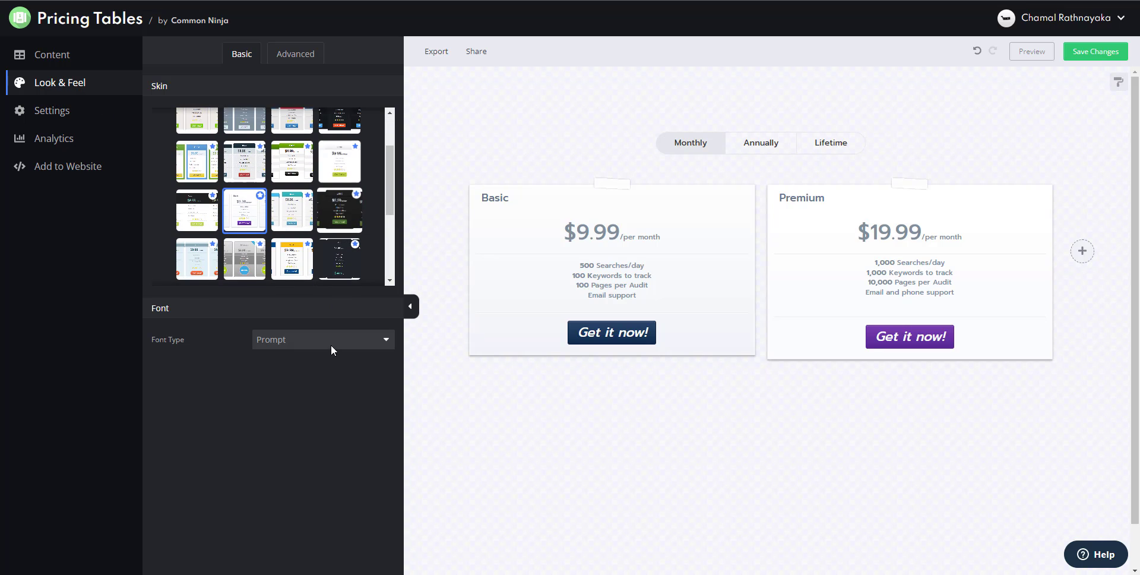
{"action": "left_click", "coordinate": [323, 337]}
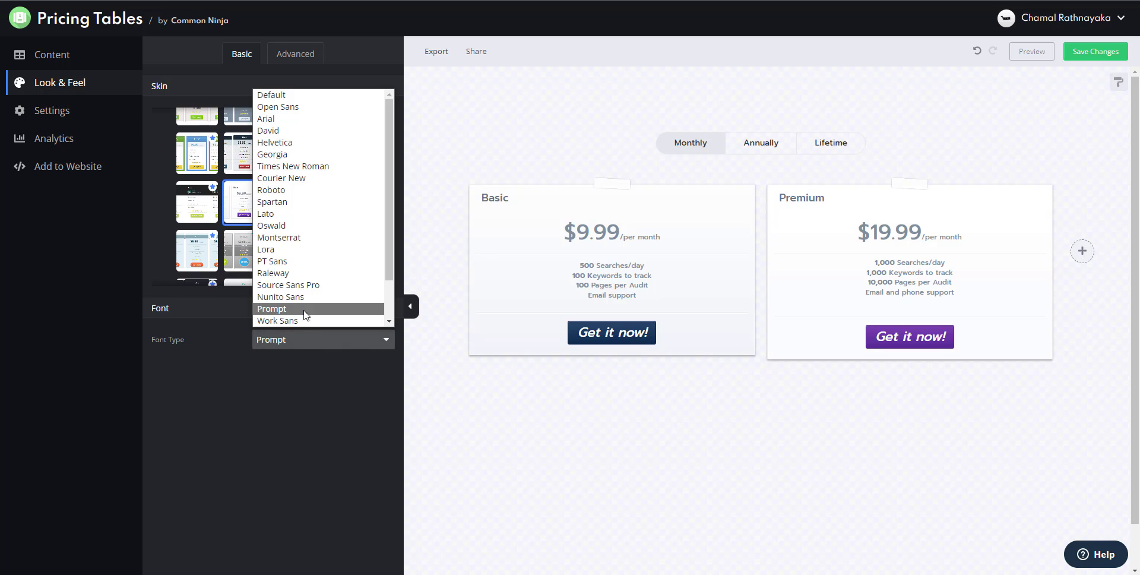
{"action": "left_click", "coordinate": [285, 271]}
{"action": "left_click", "coordinate": [317, 347]}
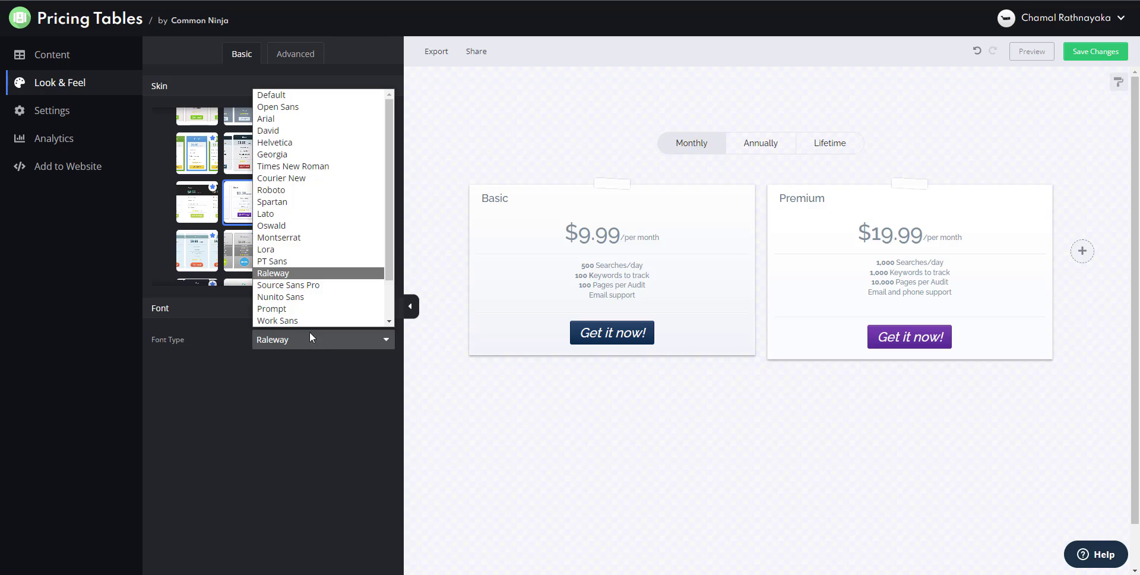
{"action": "left_click", "coordinate": [293, 204]}
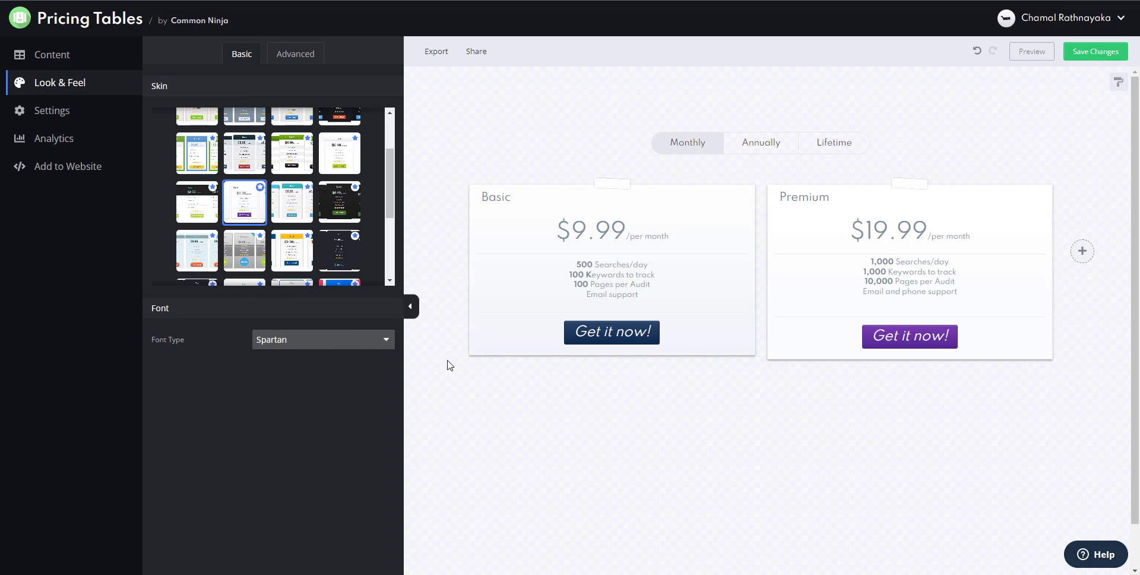
{"action": "mouse_move", "coordinate": [933, 337]}
Open the advanced custom style options for the active billing cycle
{"action": "left_click", "coordinate": [293, 54]}
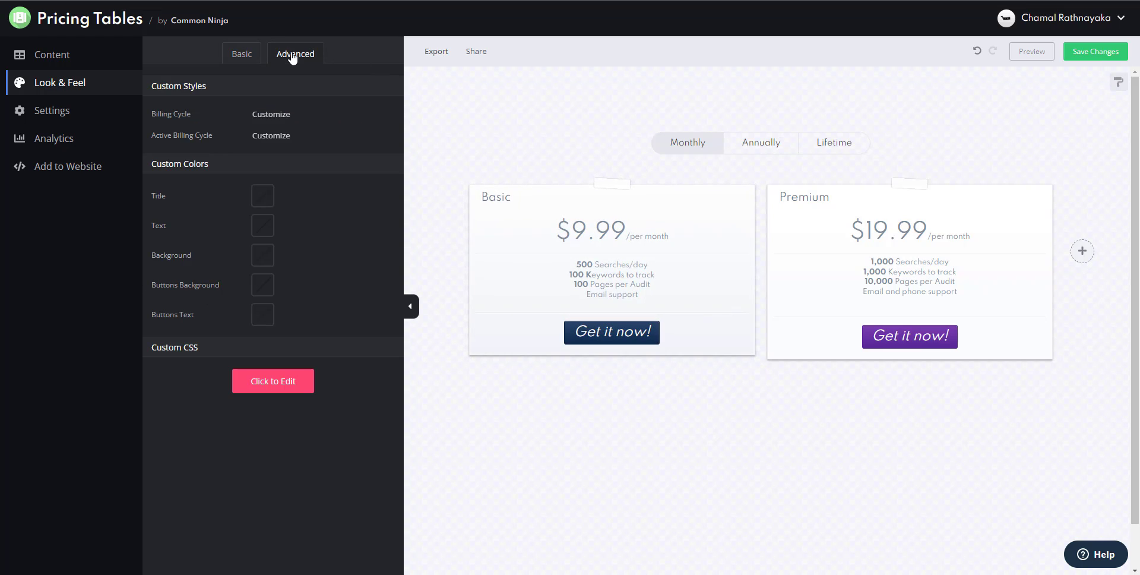
{"action": "left_click", "coordinate": [267, 135]}
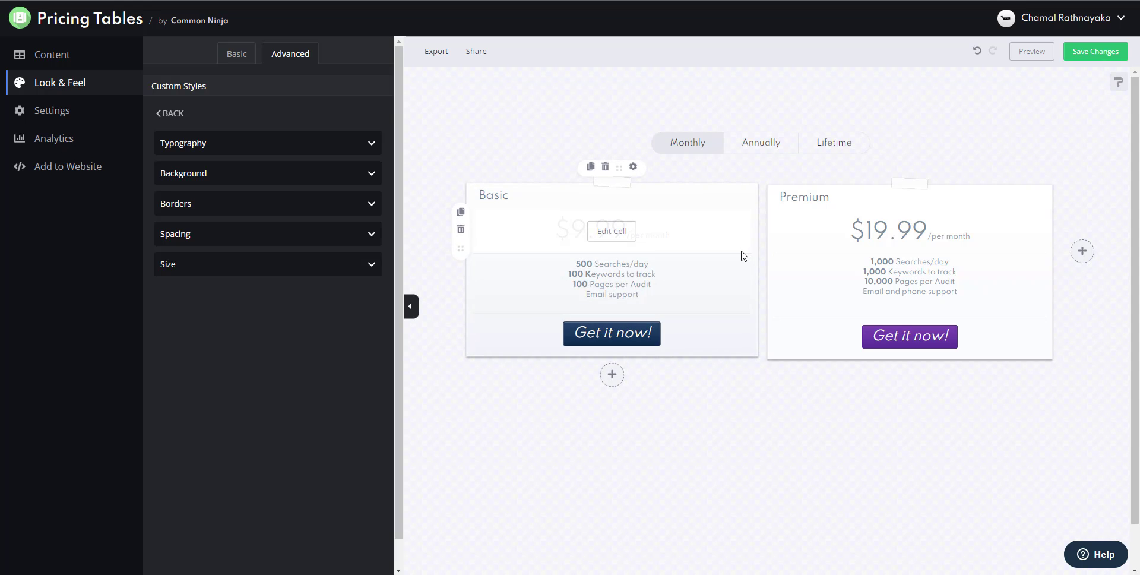
{"action": "left_click", "coordinate": [633, 167]}
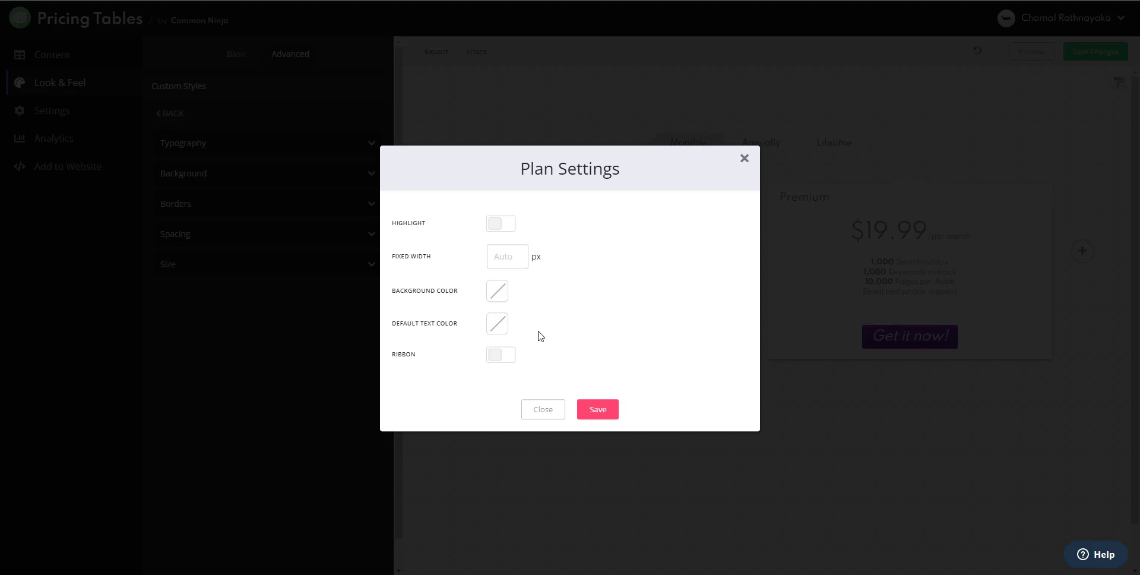
{"action": "left_click", "coordinate": [507, 356]}
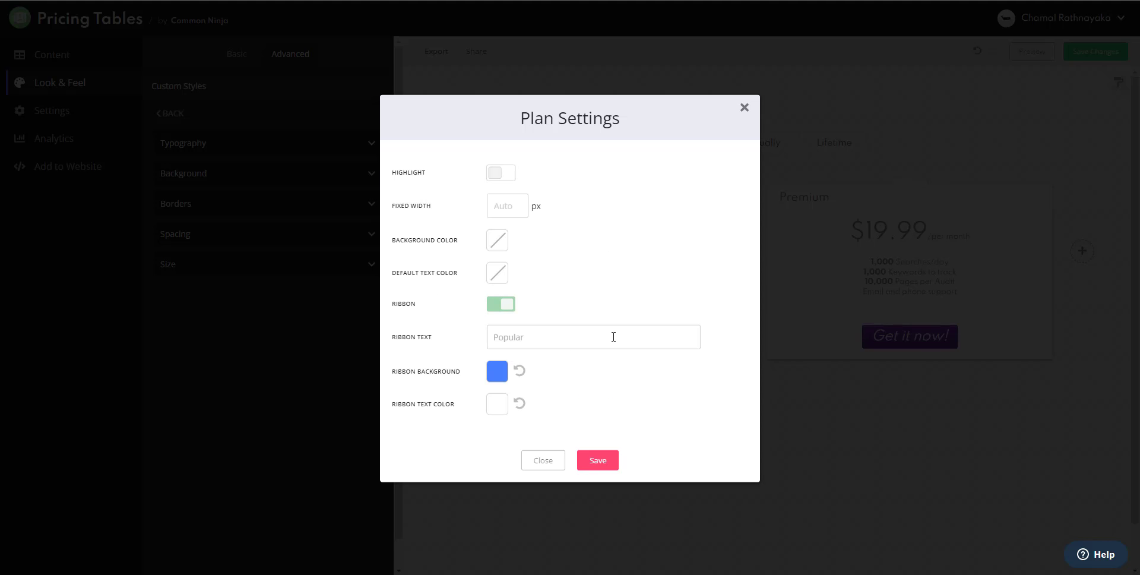
{"action": "left_click", "coordinate": [745, 109]}
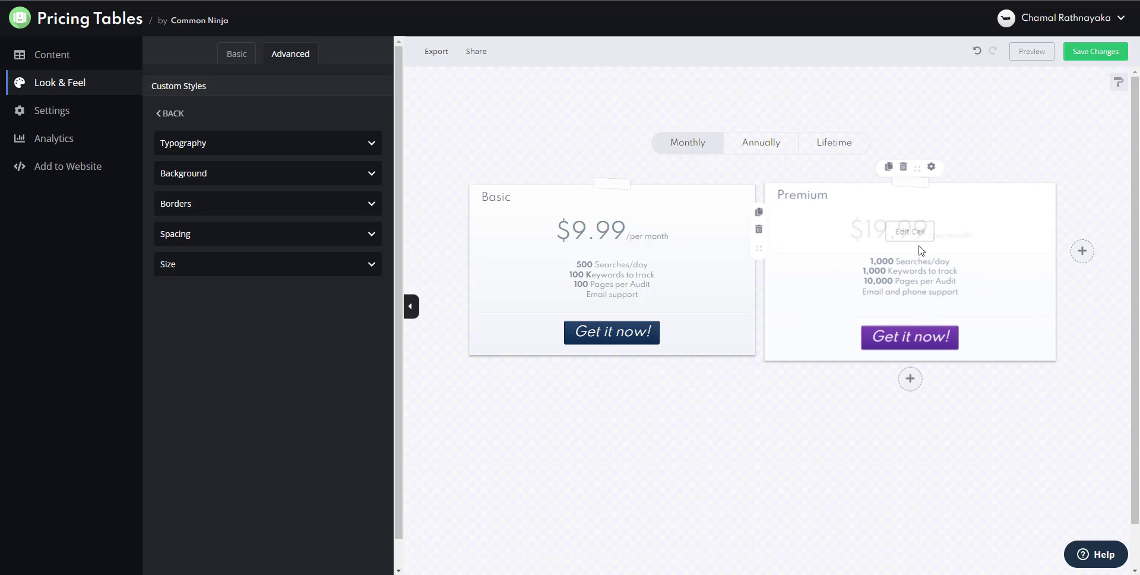
Add a ribbon with the text "Popular" to the Premium plan, keep its highlight enabled, and save the plan settings
{"action": "left_click", "coordinate": [930, 167]}
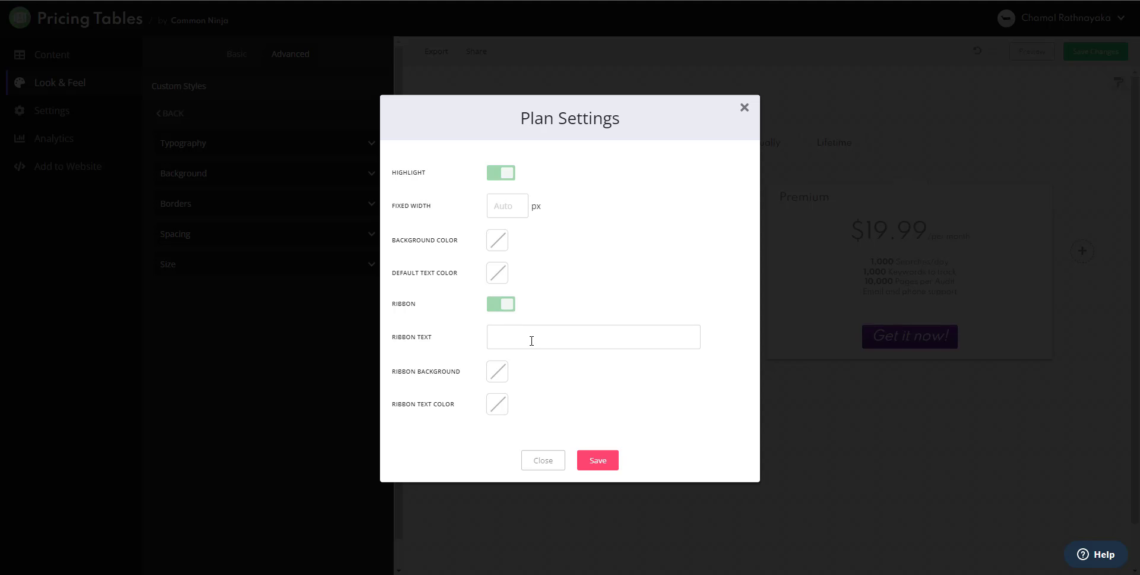
{"action": "left_click", "coordinate": [532, 341]}
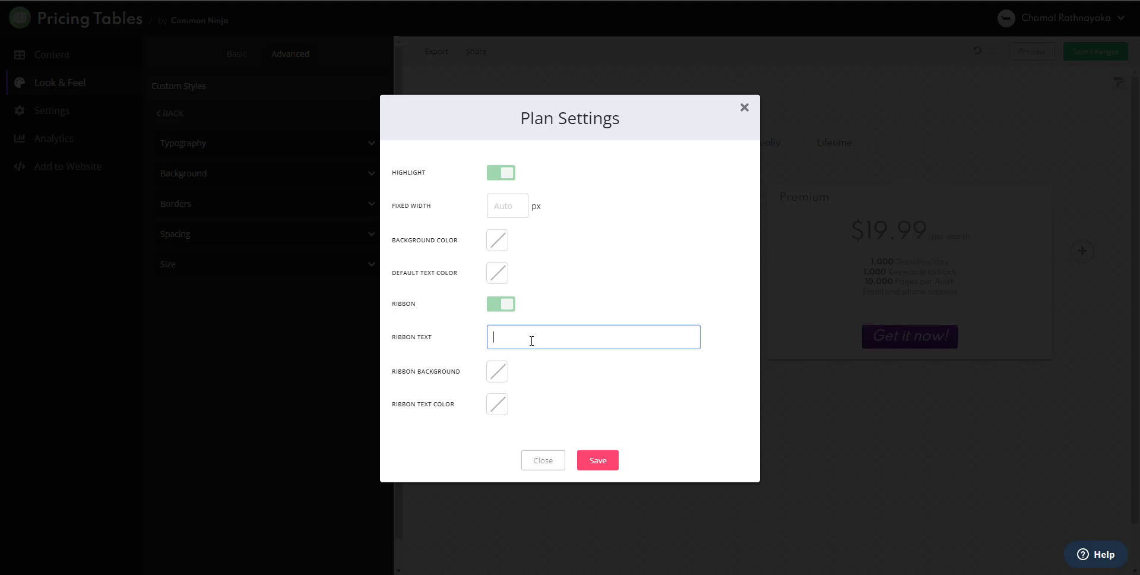
{"action": "left_click", "coordinate": [504, 303]}
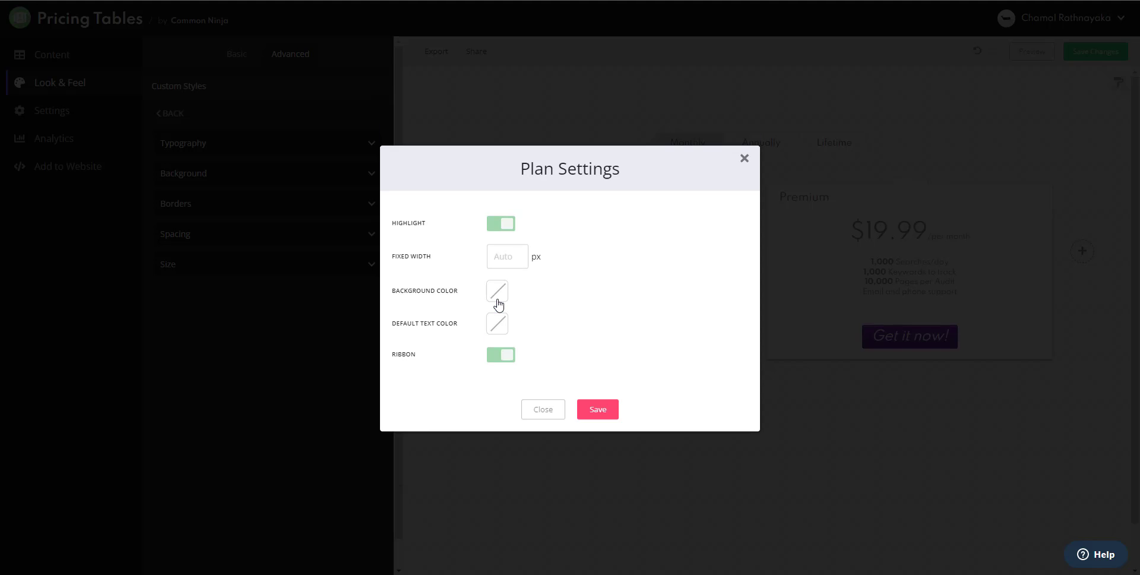
{"action": "left_click", "coordinate": [501, 355]}
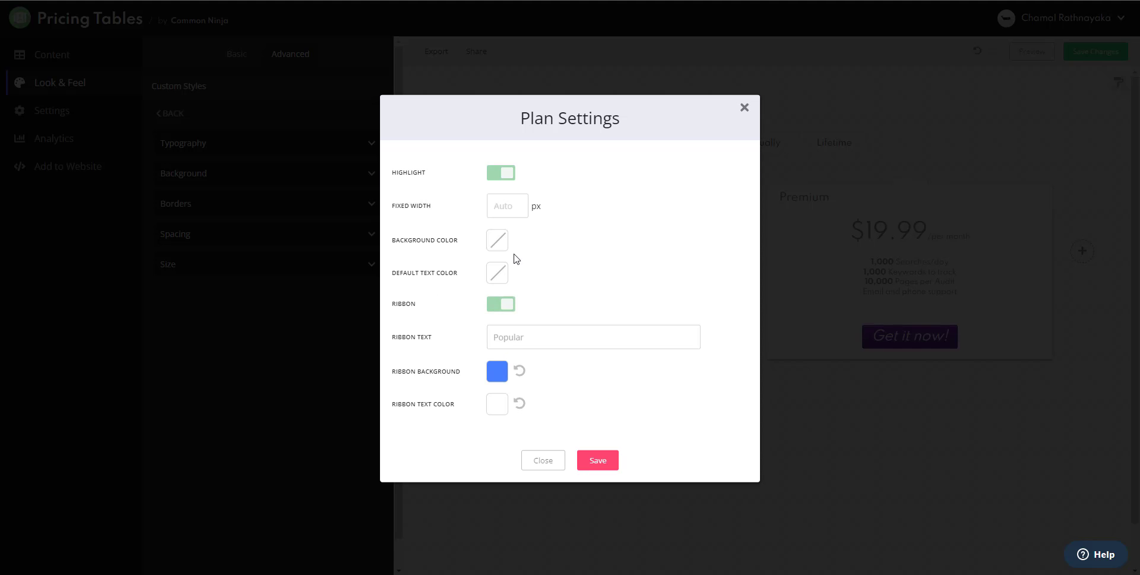
{"action": "left_click", "coordinate": [501, 174]}
{"action": "left_click", "coordinate": [501, 174]}
{"action": "left_click", "coordinate": [548, 339]}
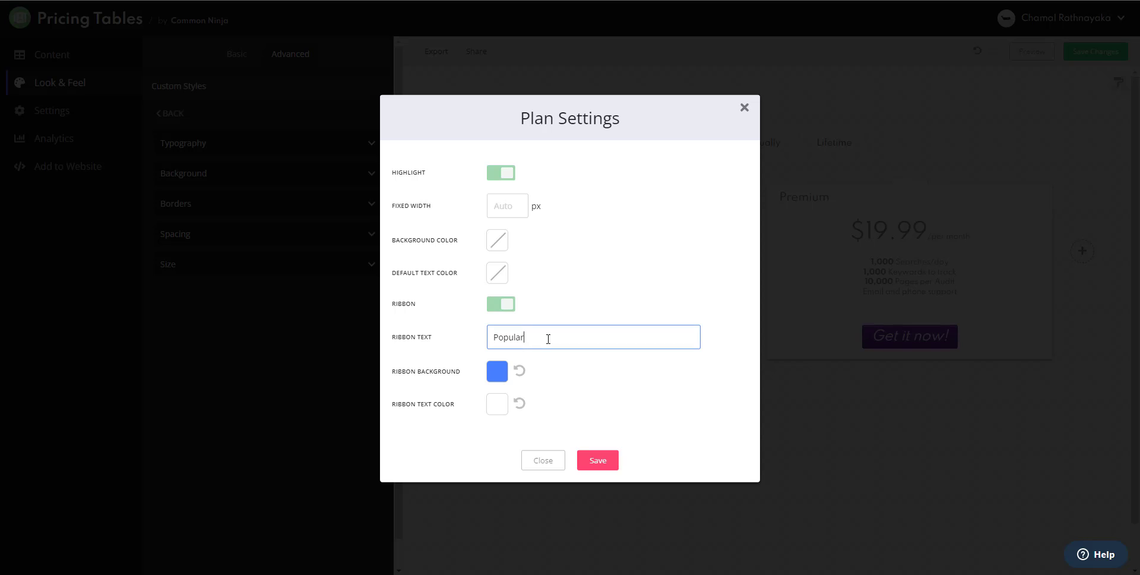
{"action": "left_click", "coordinate": [603, 467]}
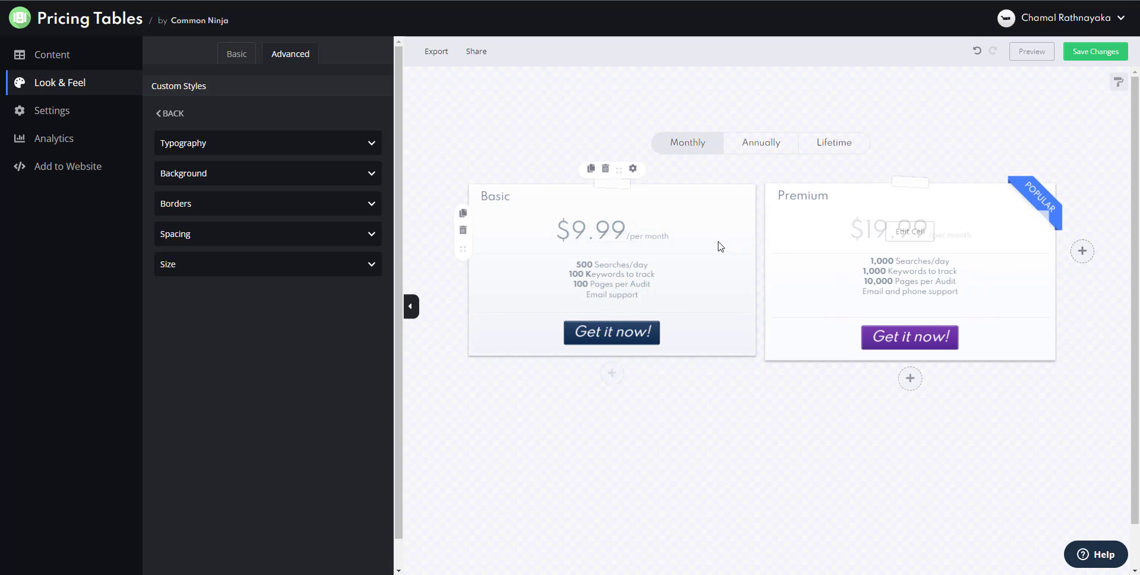
Review the Basic plan's settings and close them without saving
{"action": "left_click", "coordinate": [633, 166]}
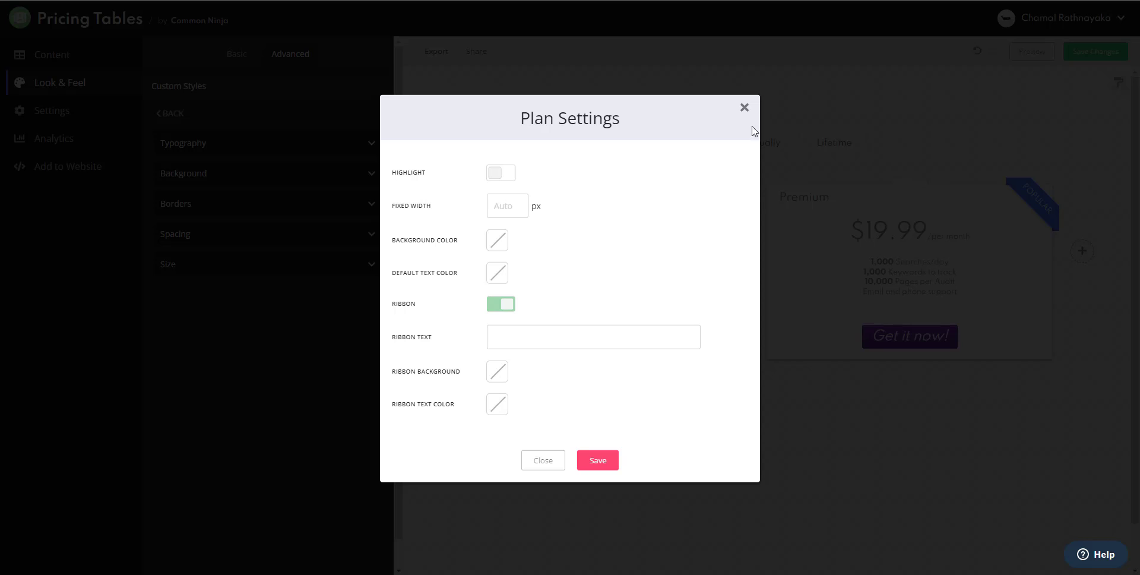
{"action": "left_click", "coordinate": [744, 107]}
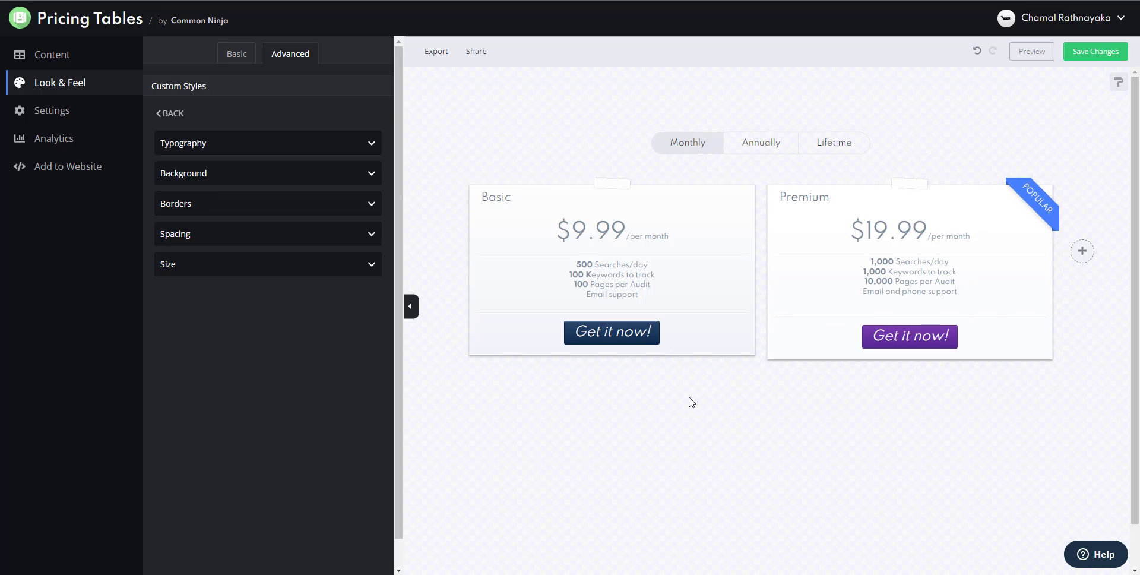
Review the typography and background options in the custom styles, then collapse them without changes
{"action": "left_click", "coordinate": [216, 150]}
{"action": "left_click", "coordinate": [219, 147]}
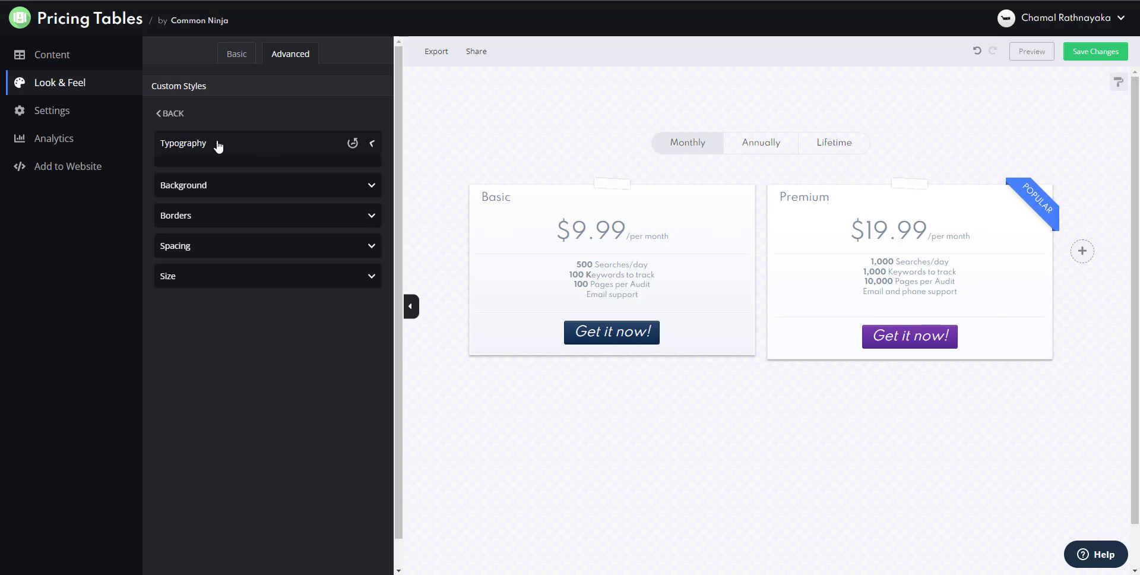
{"action": "left_click", "coordinate": [203, 176]}
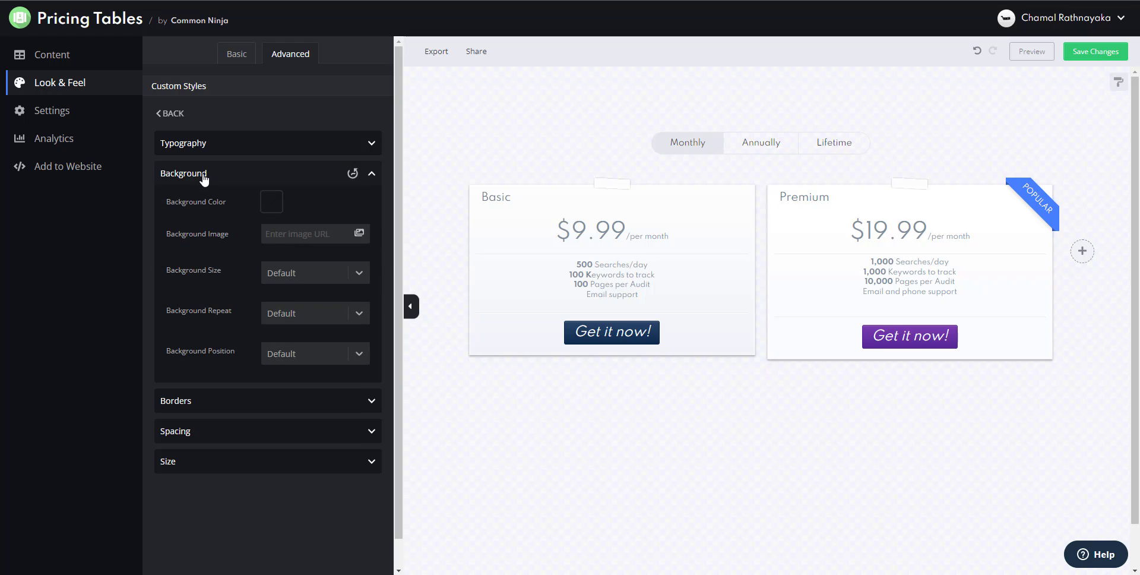
{"action": "left_click", "coordinate": [203, 174]}
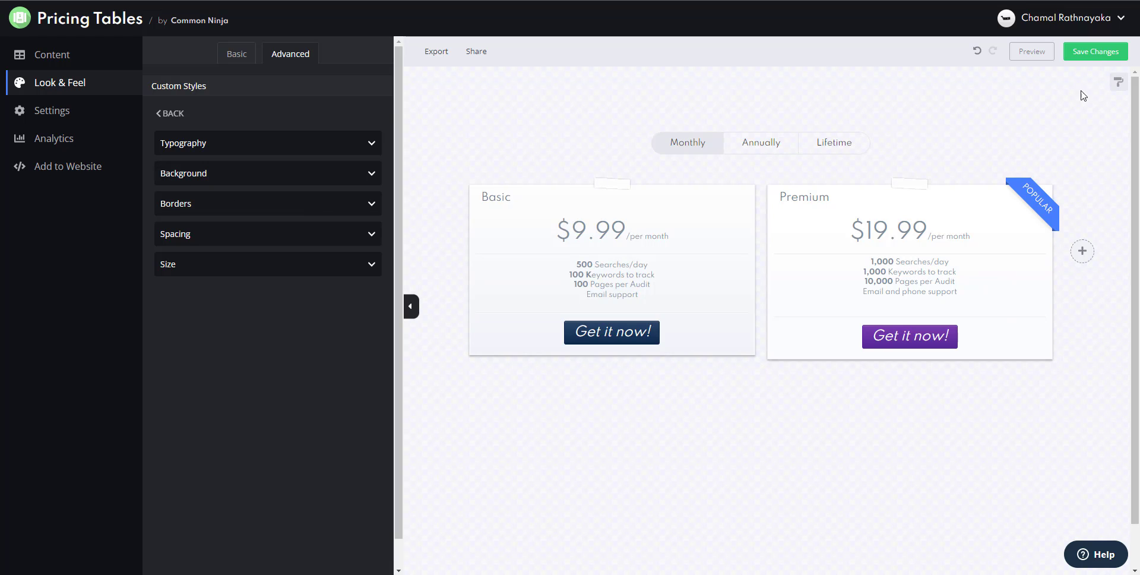
Save the pricing table changes and copy the widget's installation code for adding it to a website
{"action": "left_click", "coordinate": [1082, 59]}
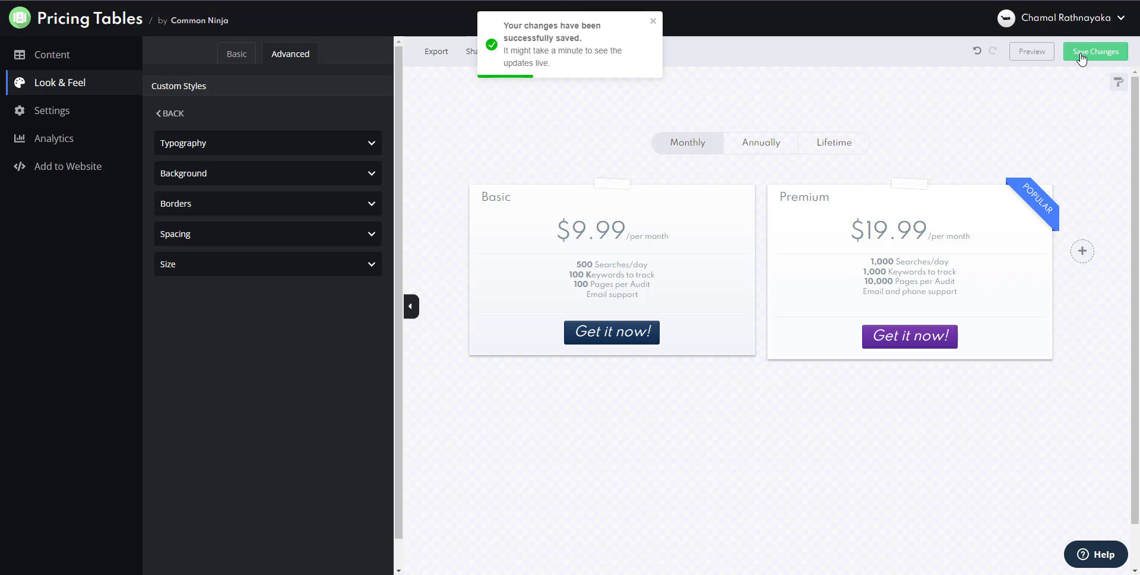
{"action": "left_click", "coordinate": [241, 60]}
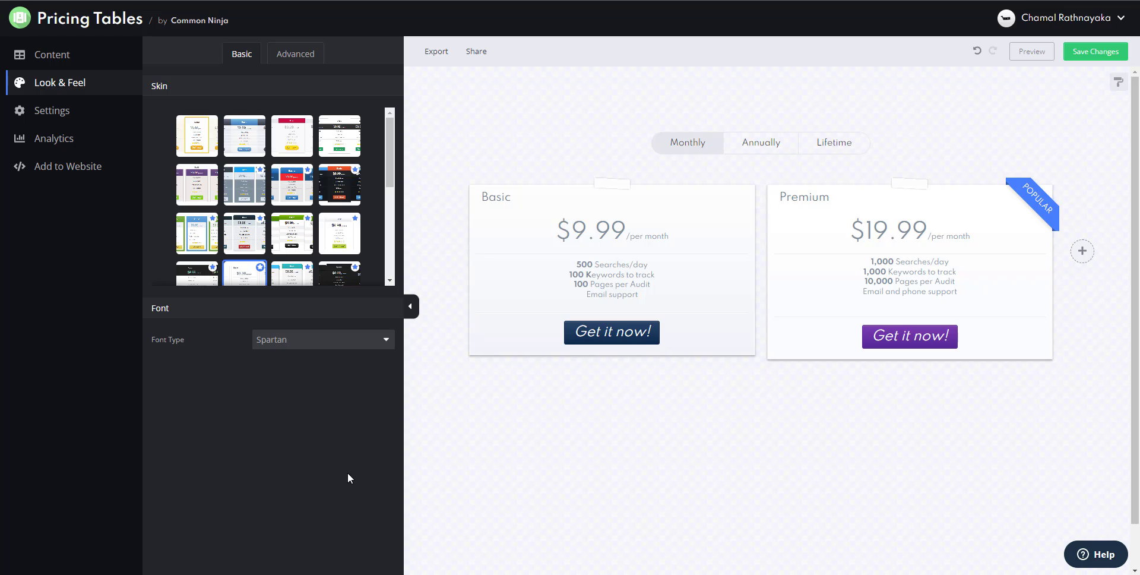
{"action": "left_click", "coordinate": [80, 167]}
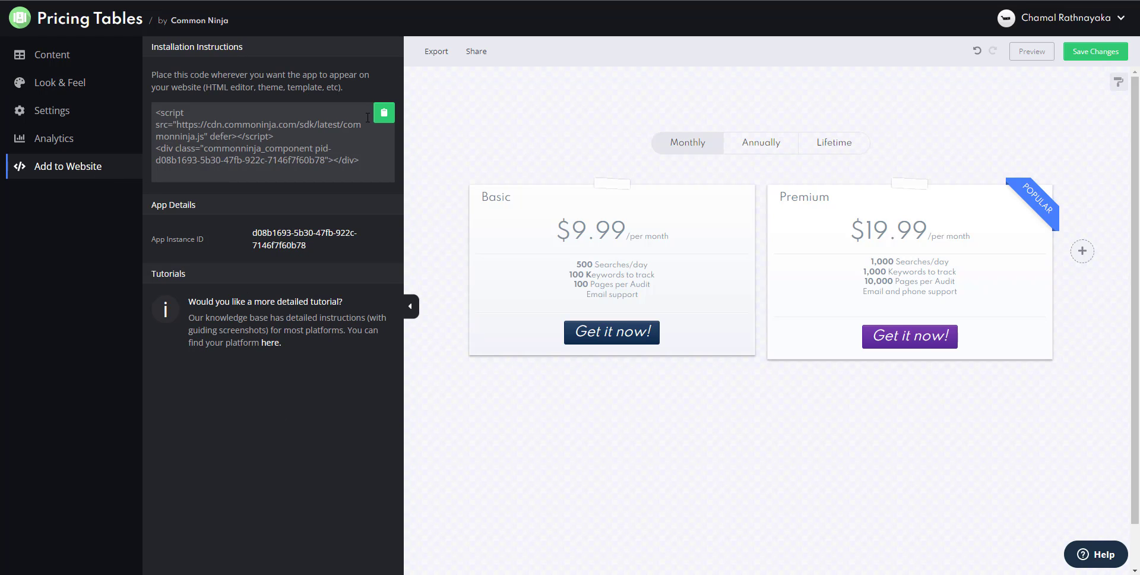
{"action": "left_click", "coordinate": [384, 112]}
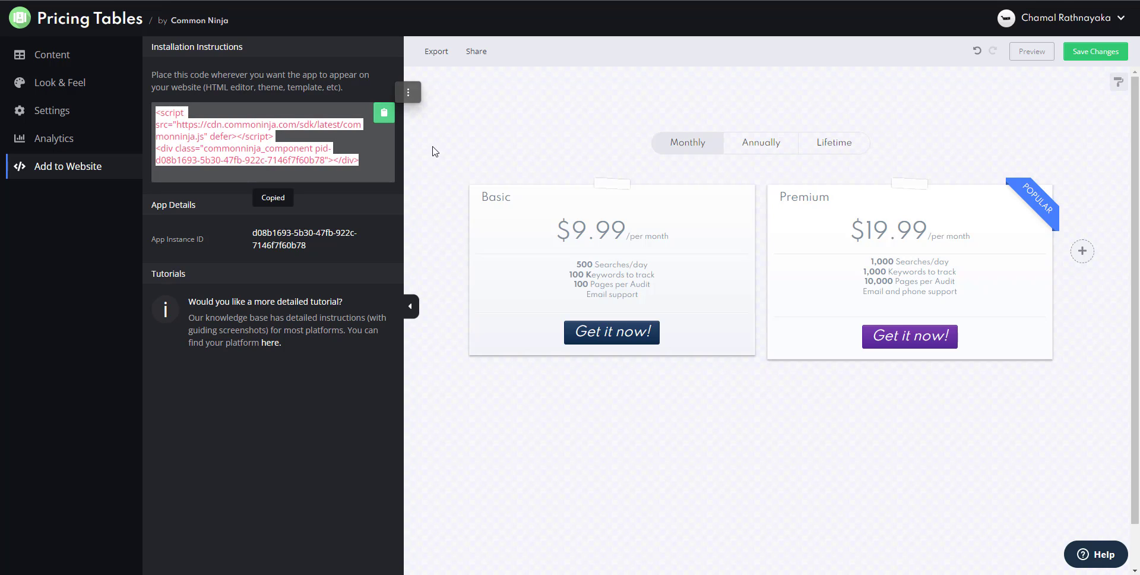